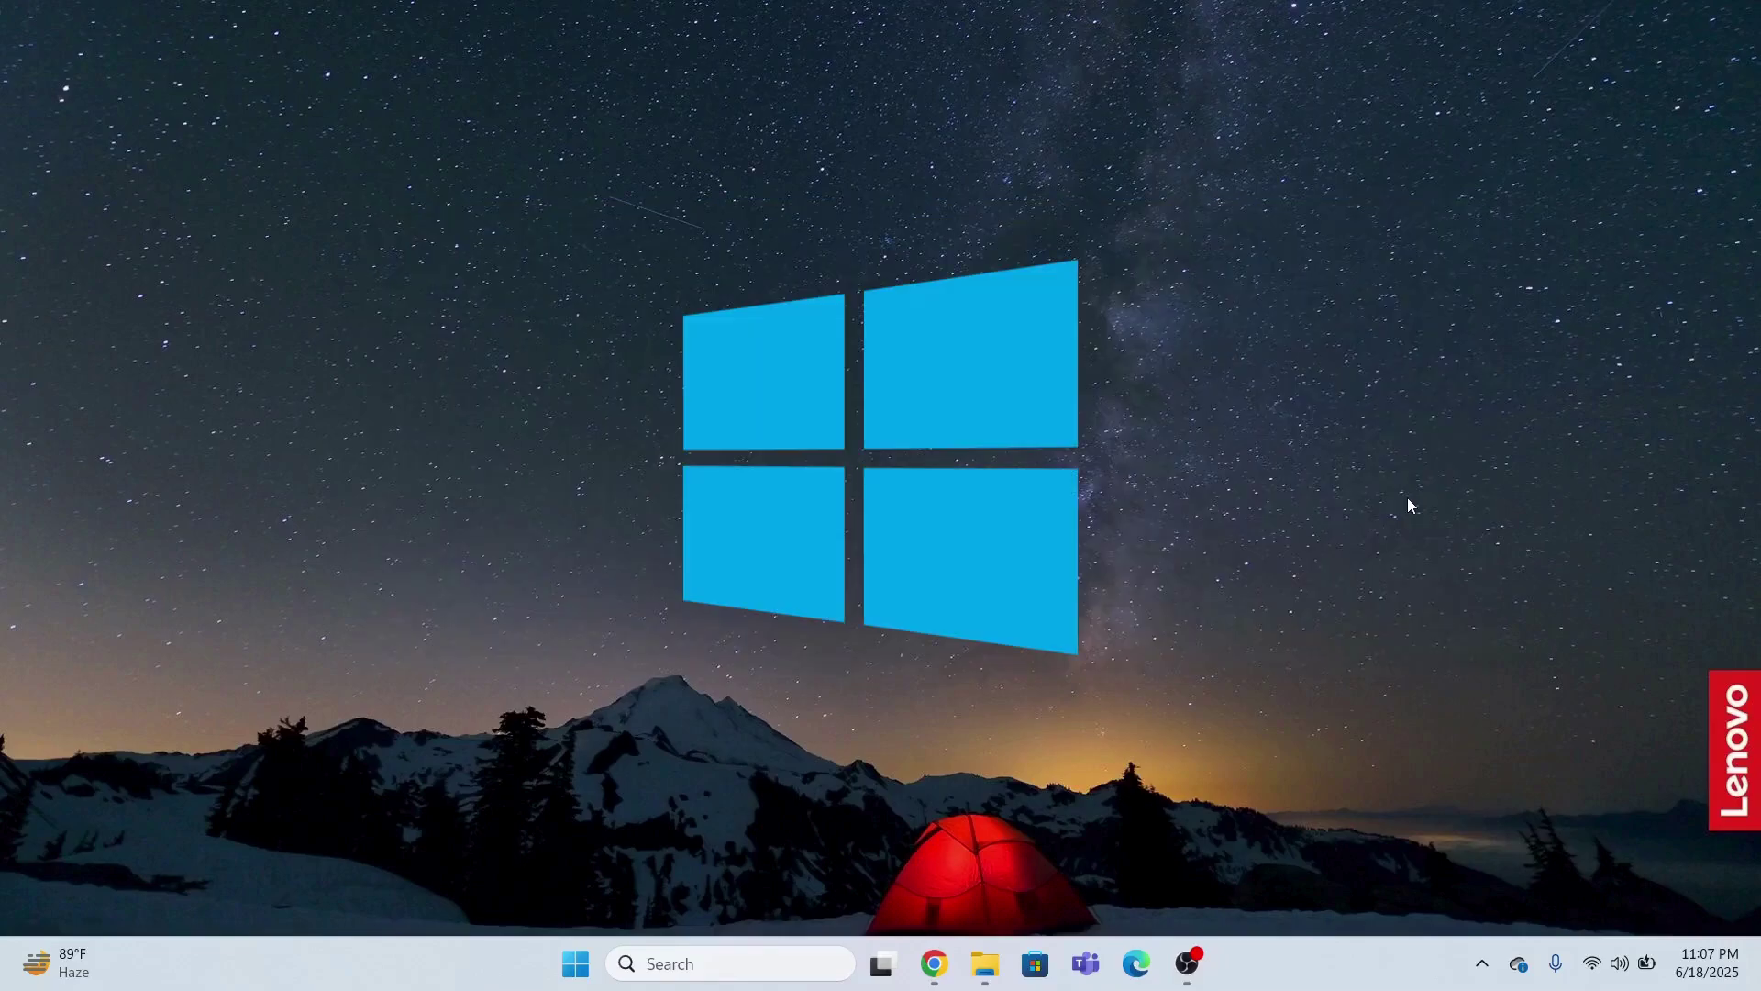
Step: Search 'settings' and bring up the context options for the Services result
{"action": "left_click", "coordinate": [678, 965]}
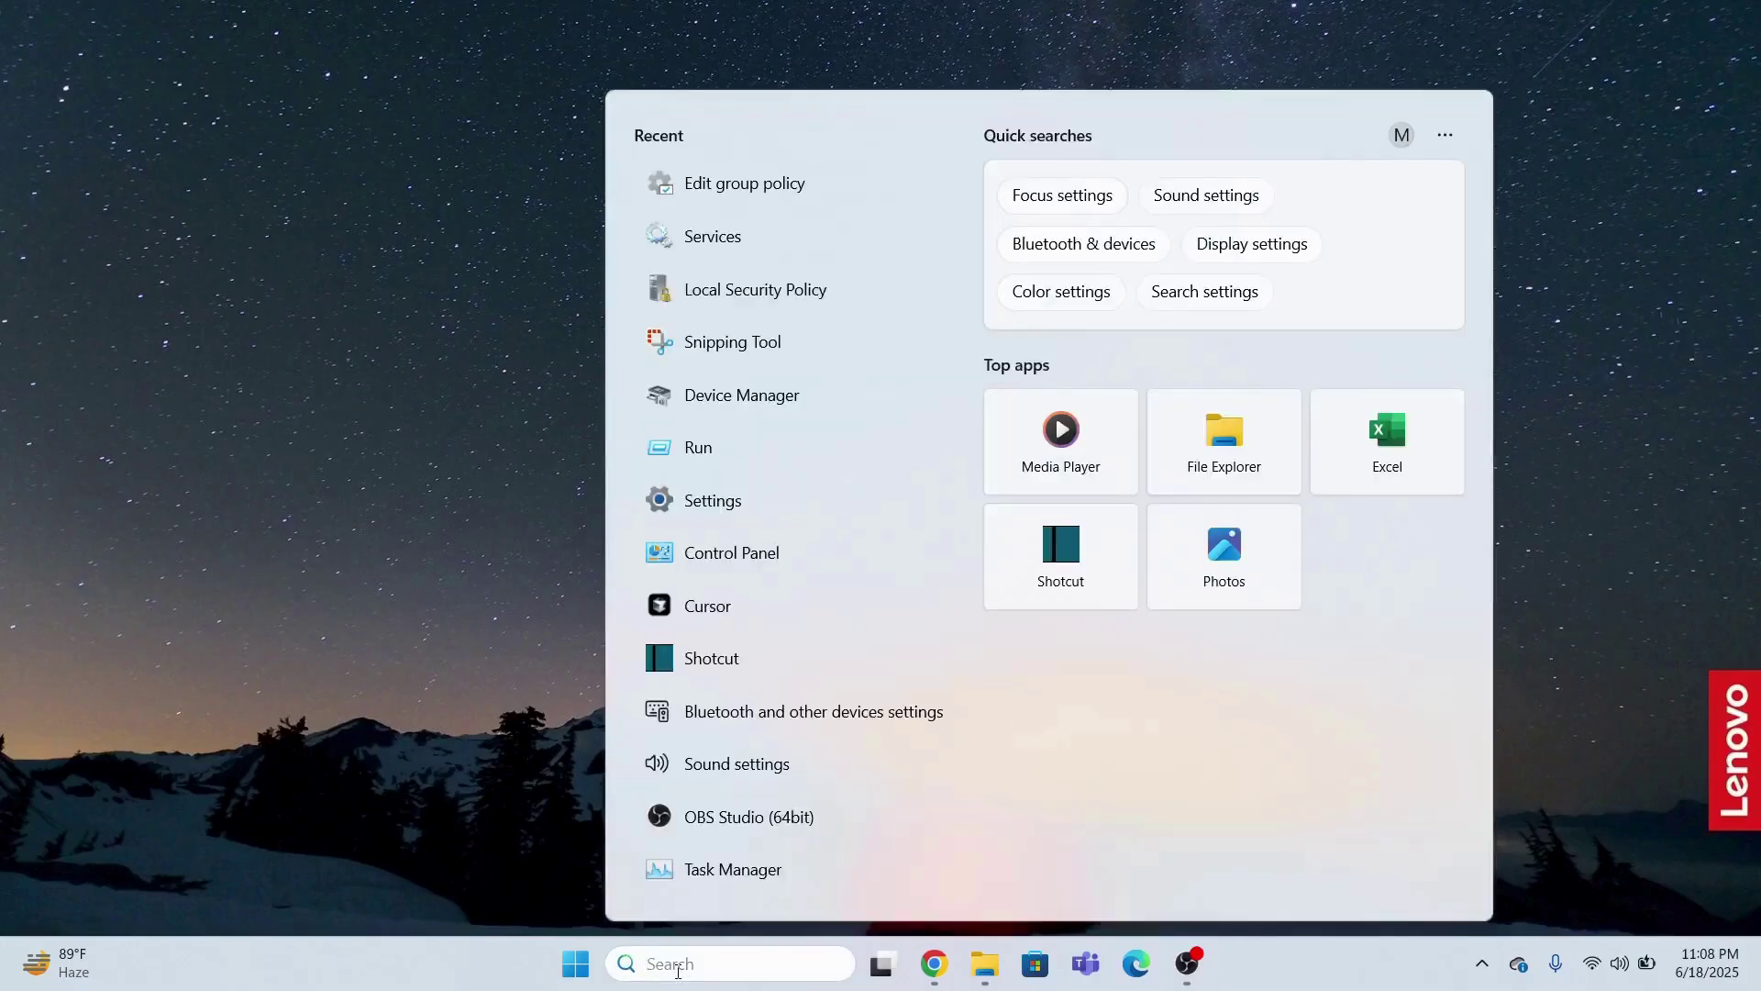
{"action": "type", "text": "settings"}
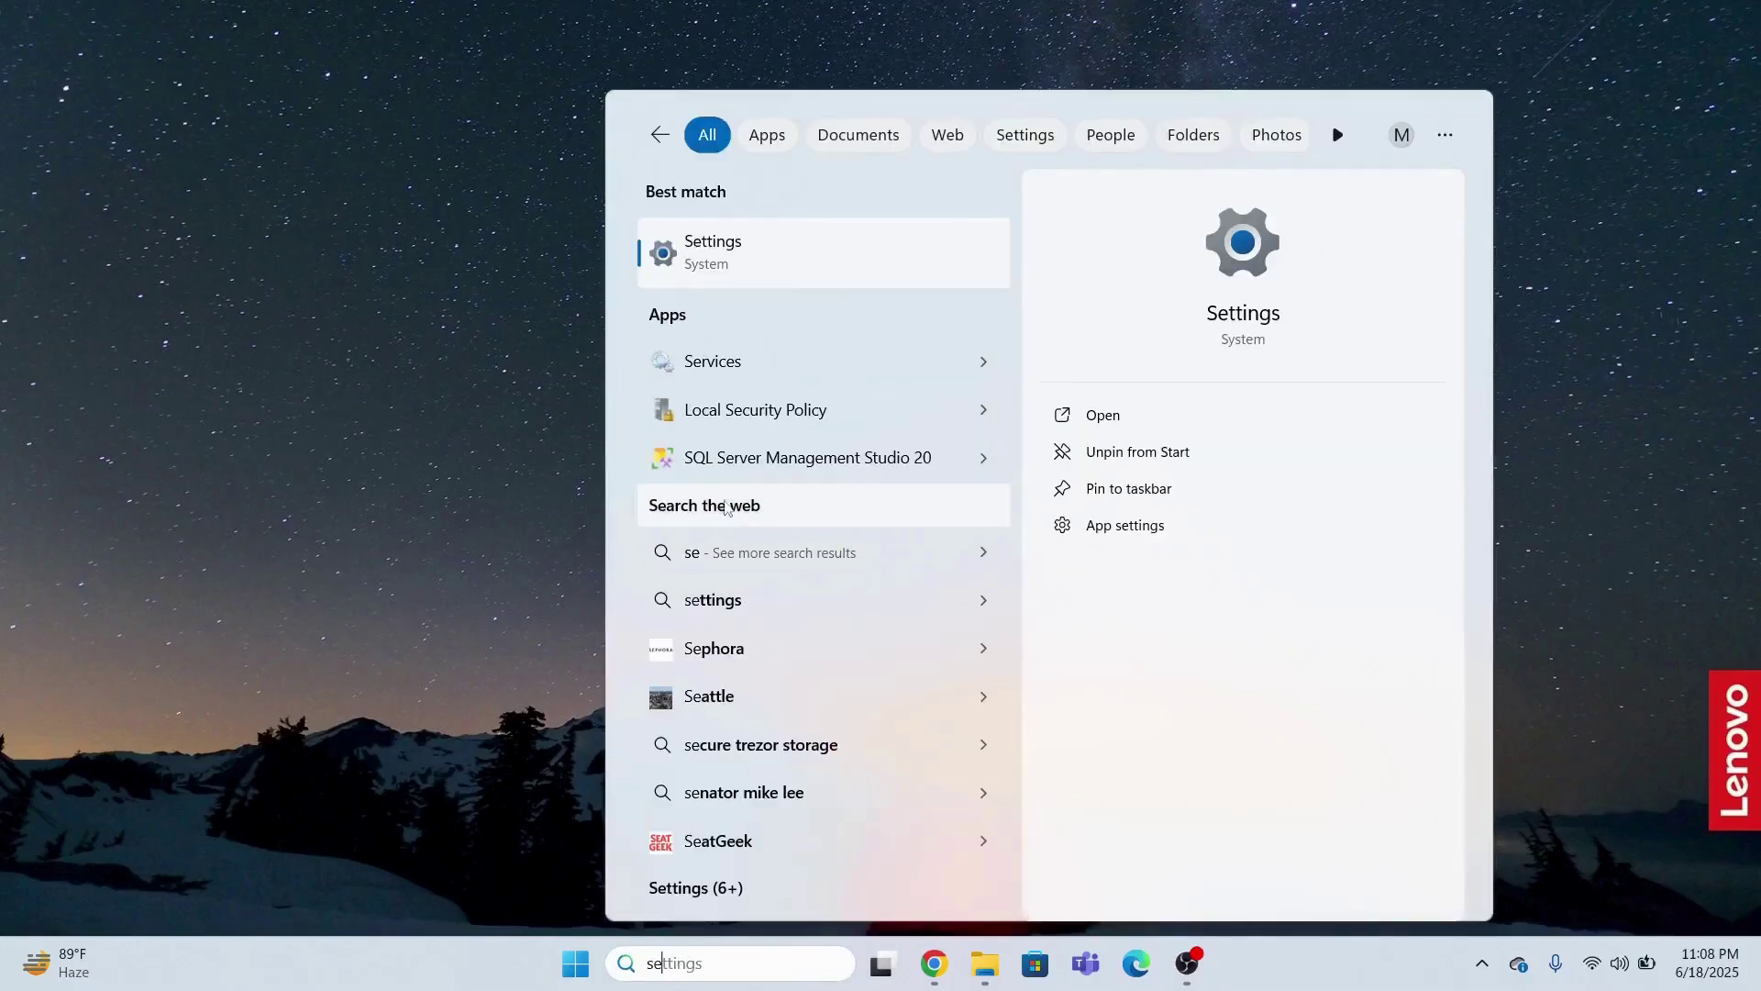
{"action": "right_click", "coordinate": [728, 364]}
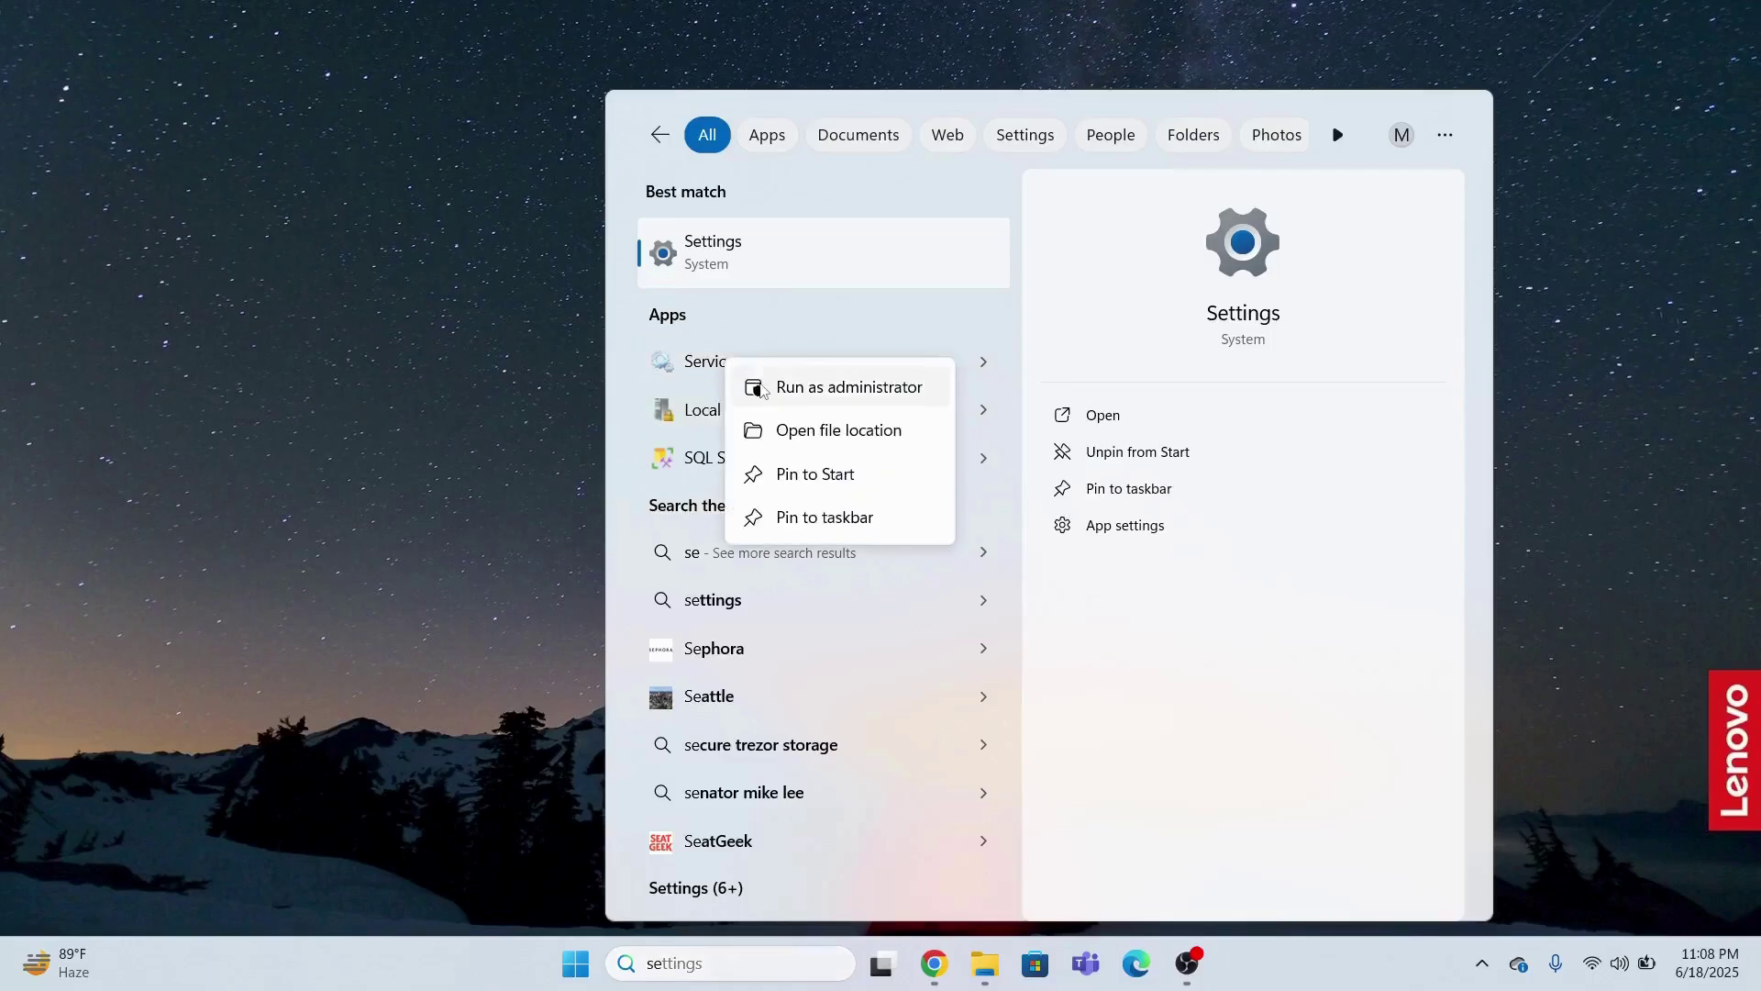
Step: Run Services as administrator and select Windows Biometric Service in the list
{"action": "left_click", "coordinate": [761, 386]}
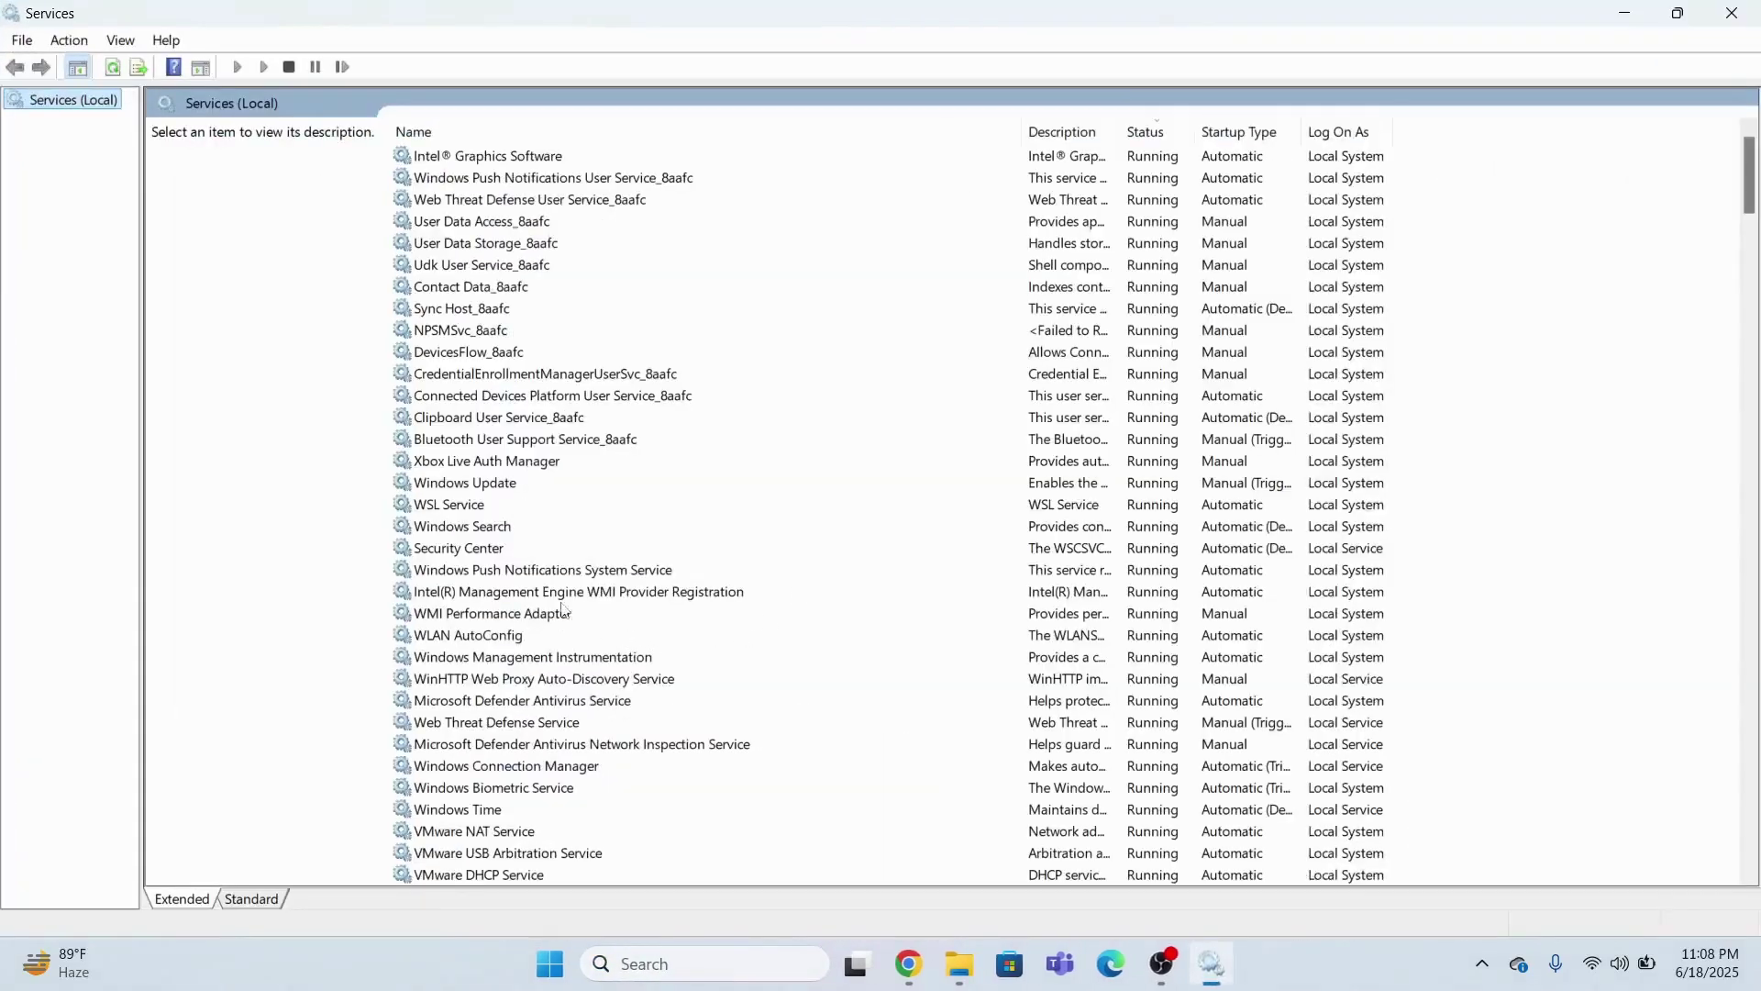
{"action": "left_click", "coordinate": [501, 573]}
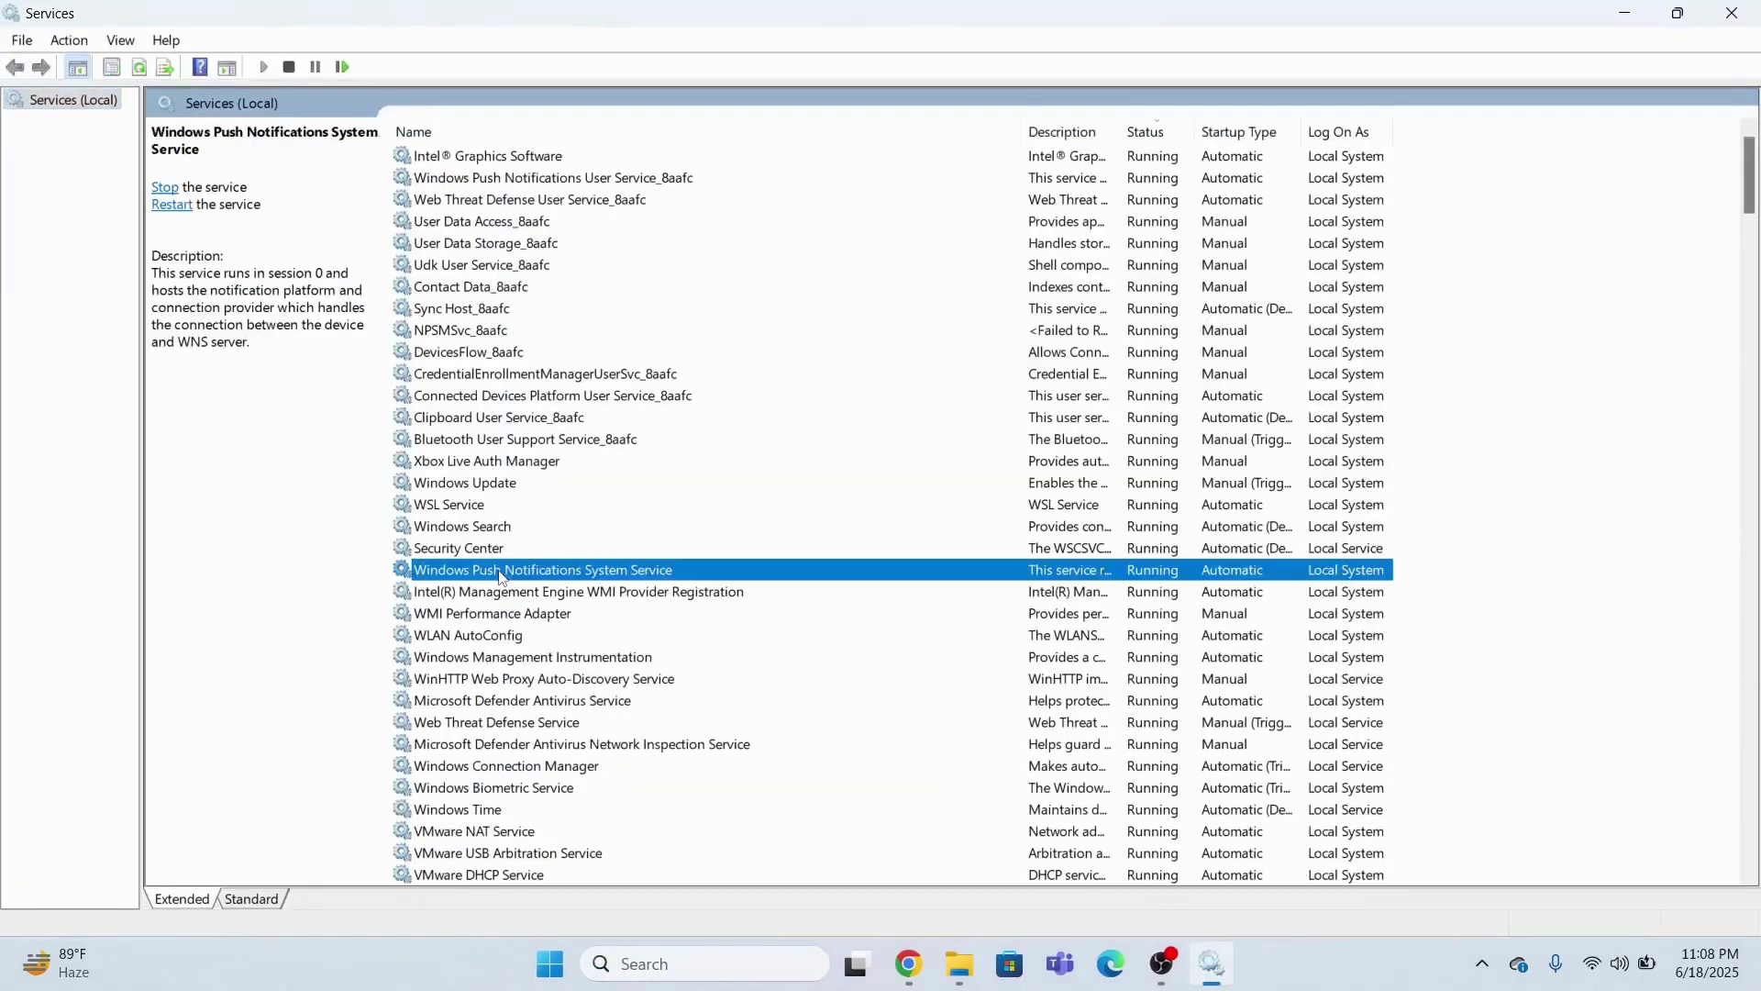
{"action": "key", "text": "Down"}
{"action": "key", "text": "Down"}
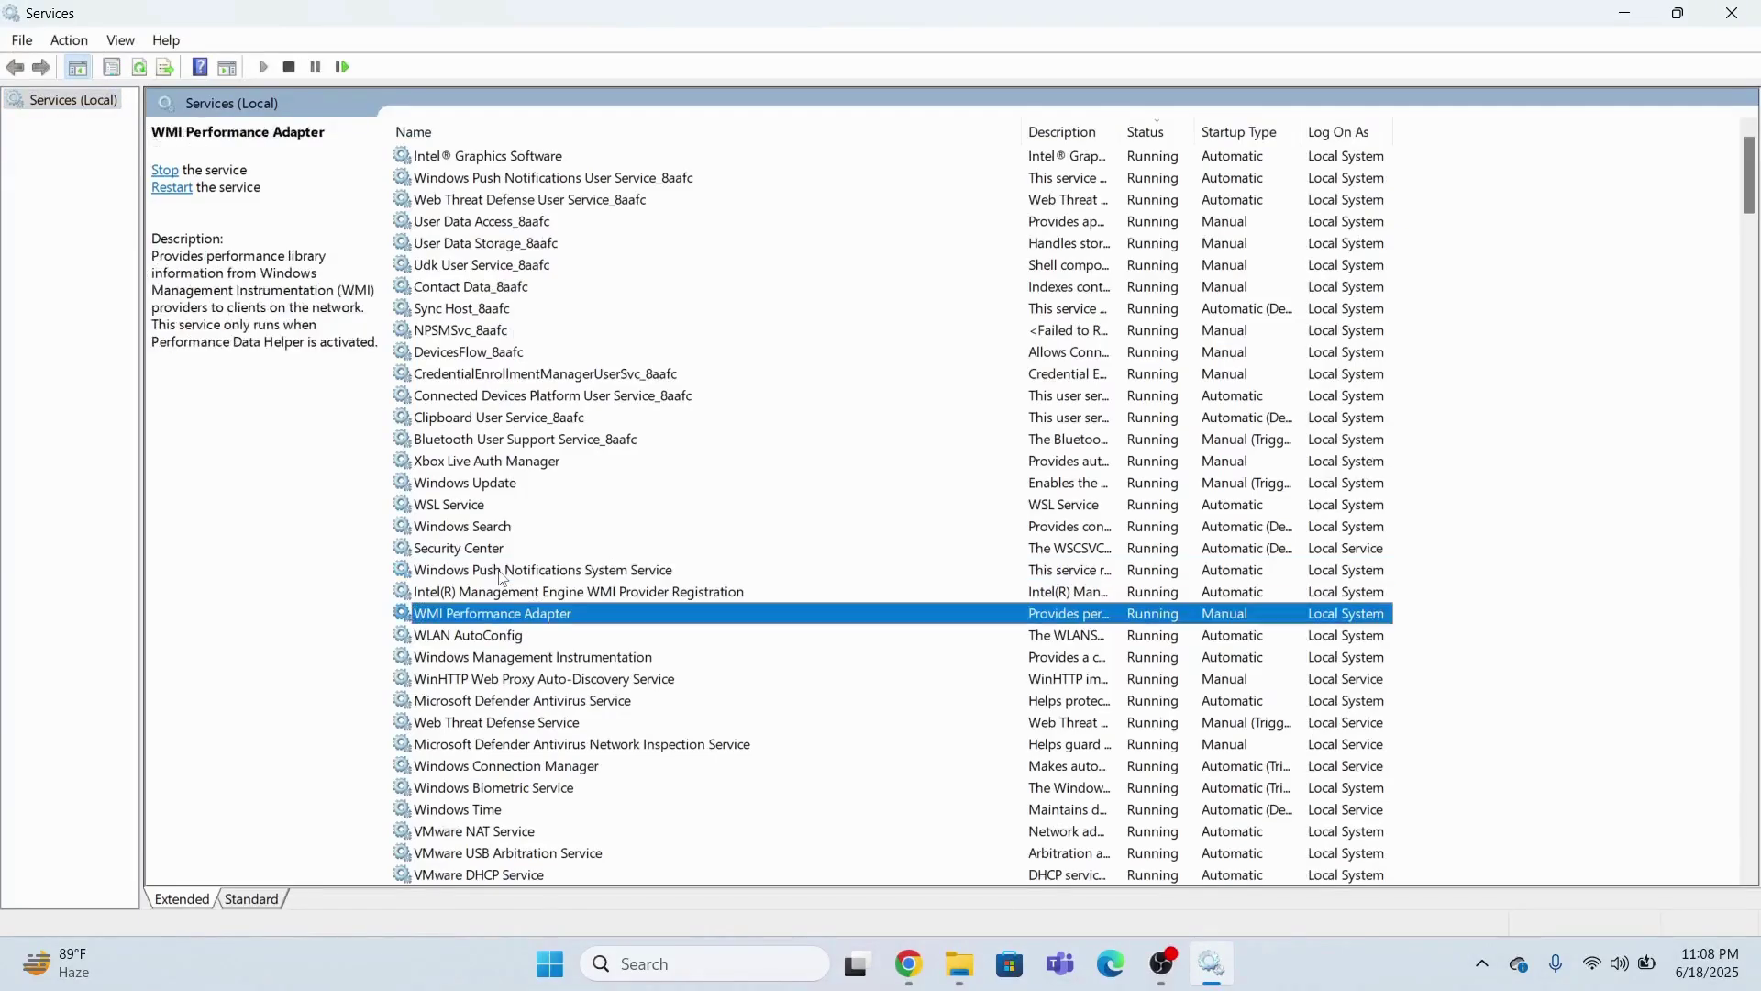
{"action": "key", "text": "Down"}
{"action": "key", "text": "Down"}
{"action": "key", "text": "Down"}
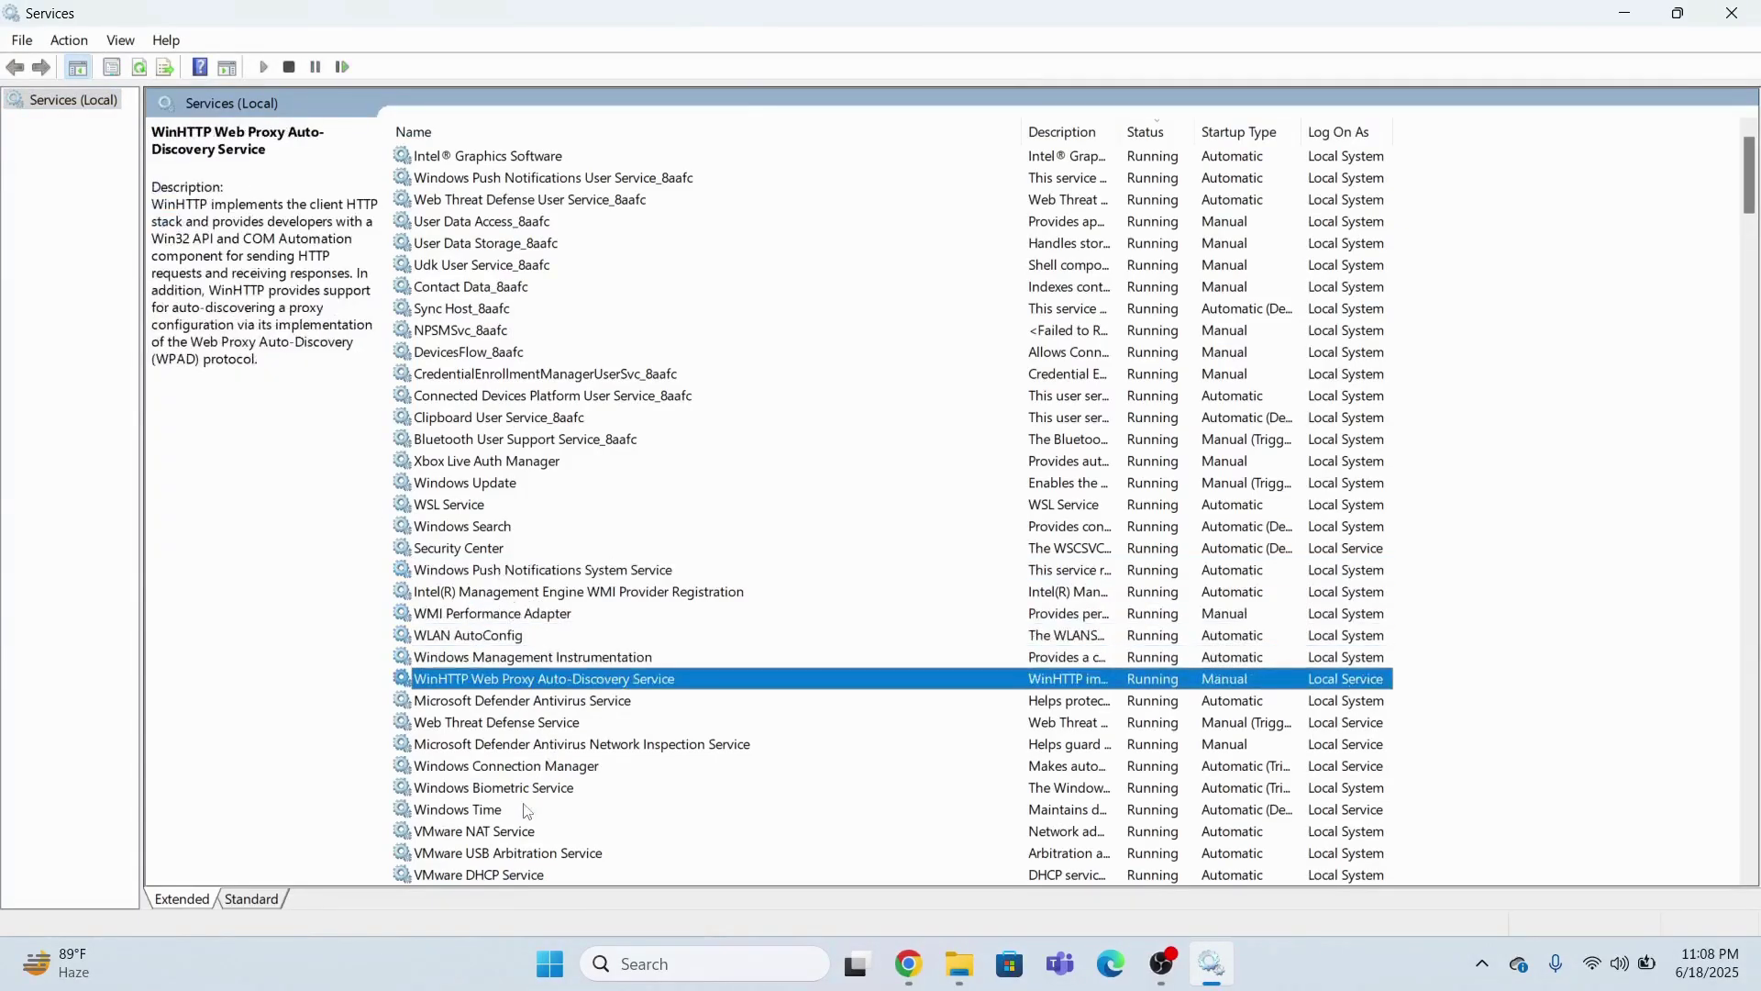
{"action": "left_click", "coordinate": [477, 795]}
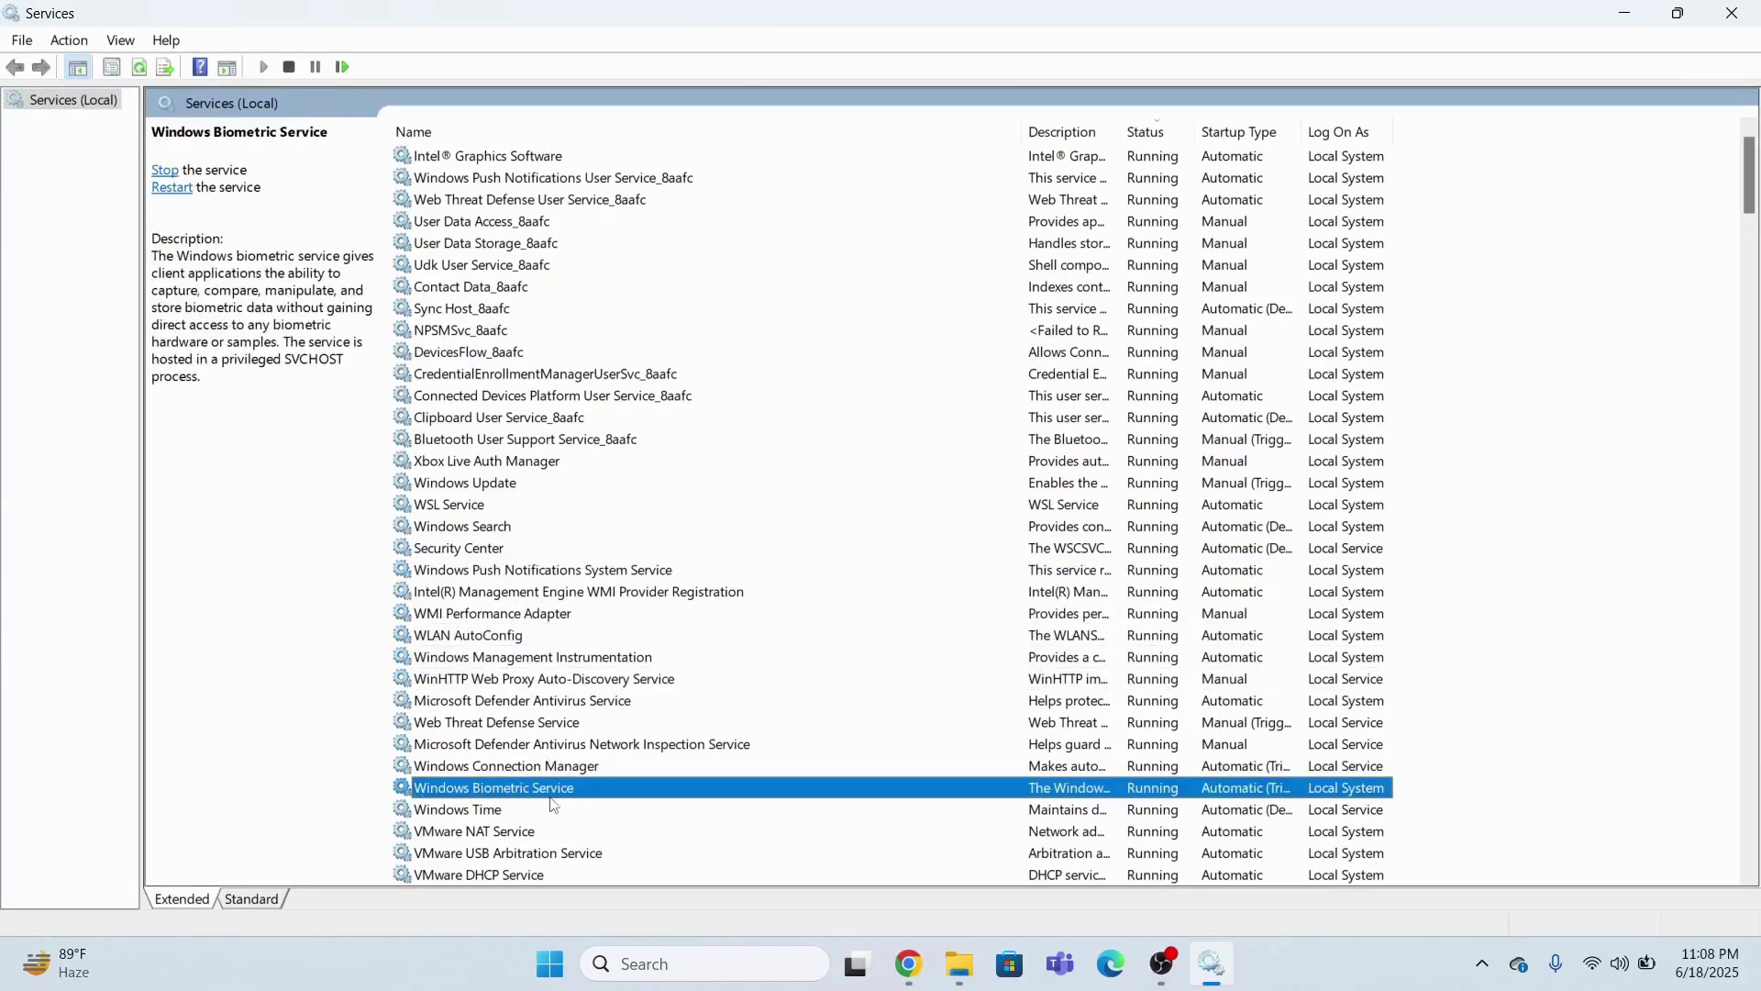
Step: Stop, then start, Windows Biometric Service from its Properties dialog, then close the dialog
{"action": "double_click", "coordinate": [518, 791]}
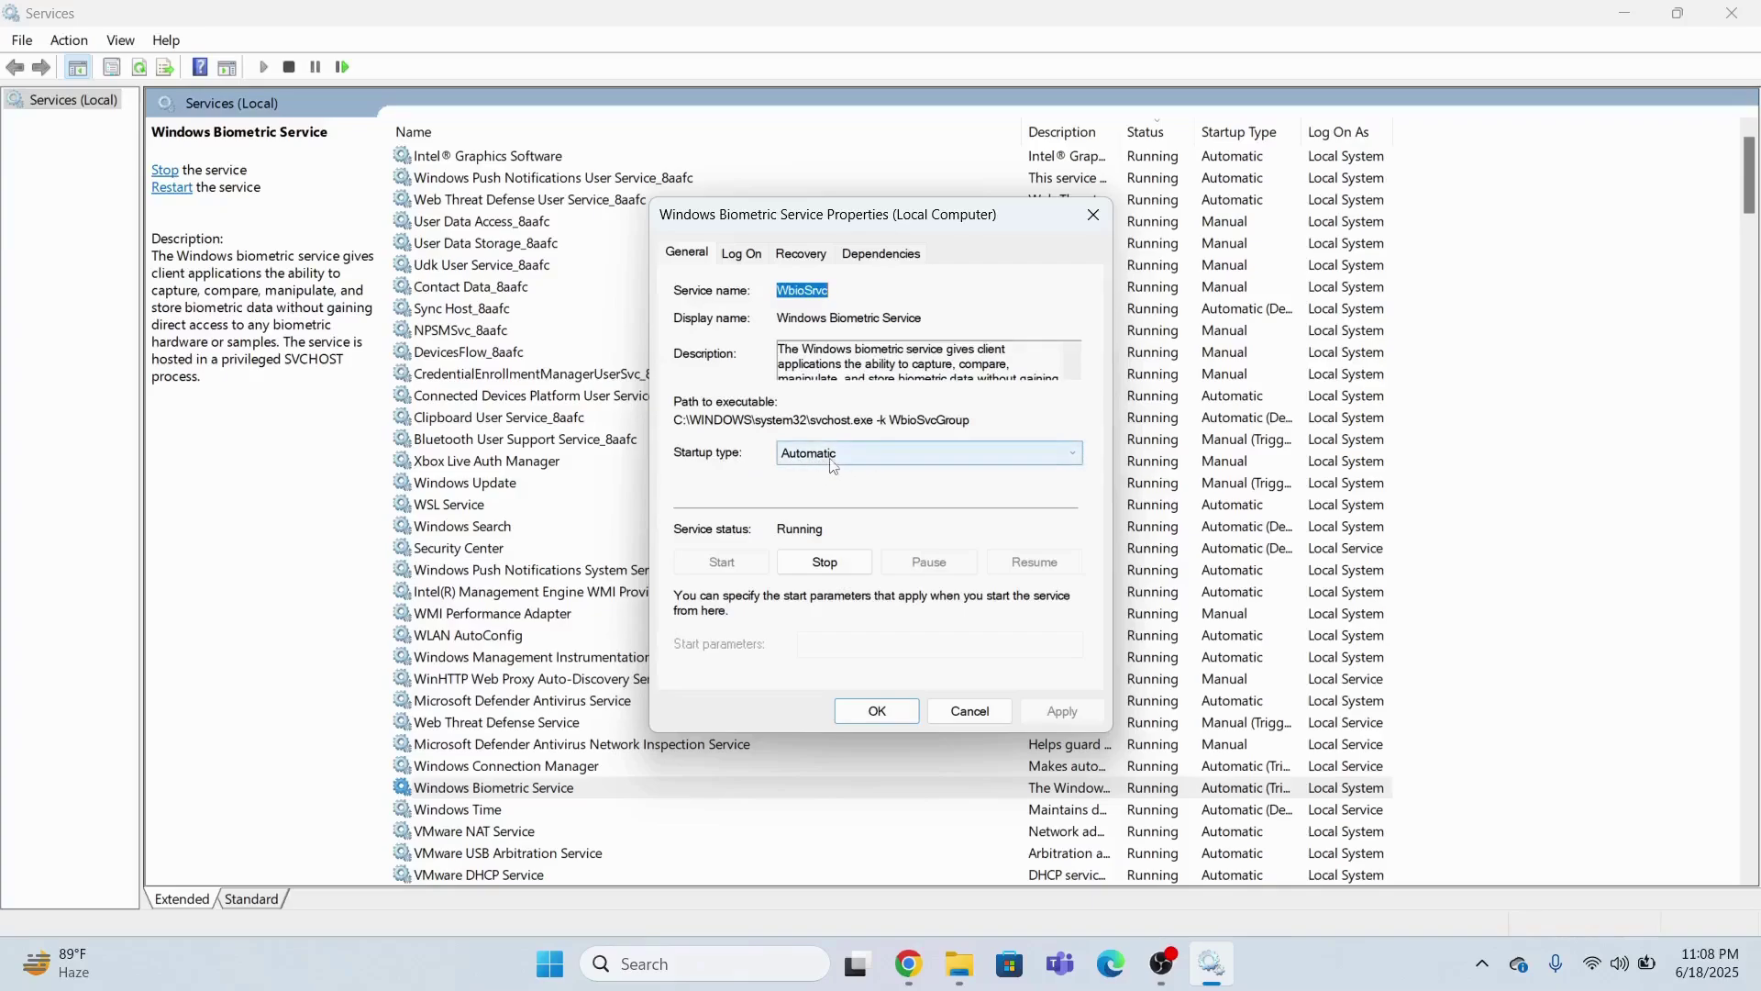
{"action": "left_click", "coordinate": [824, 562]}
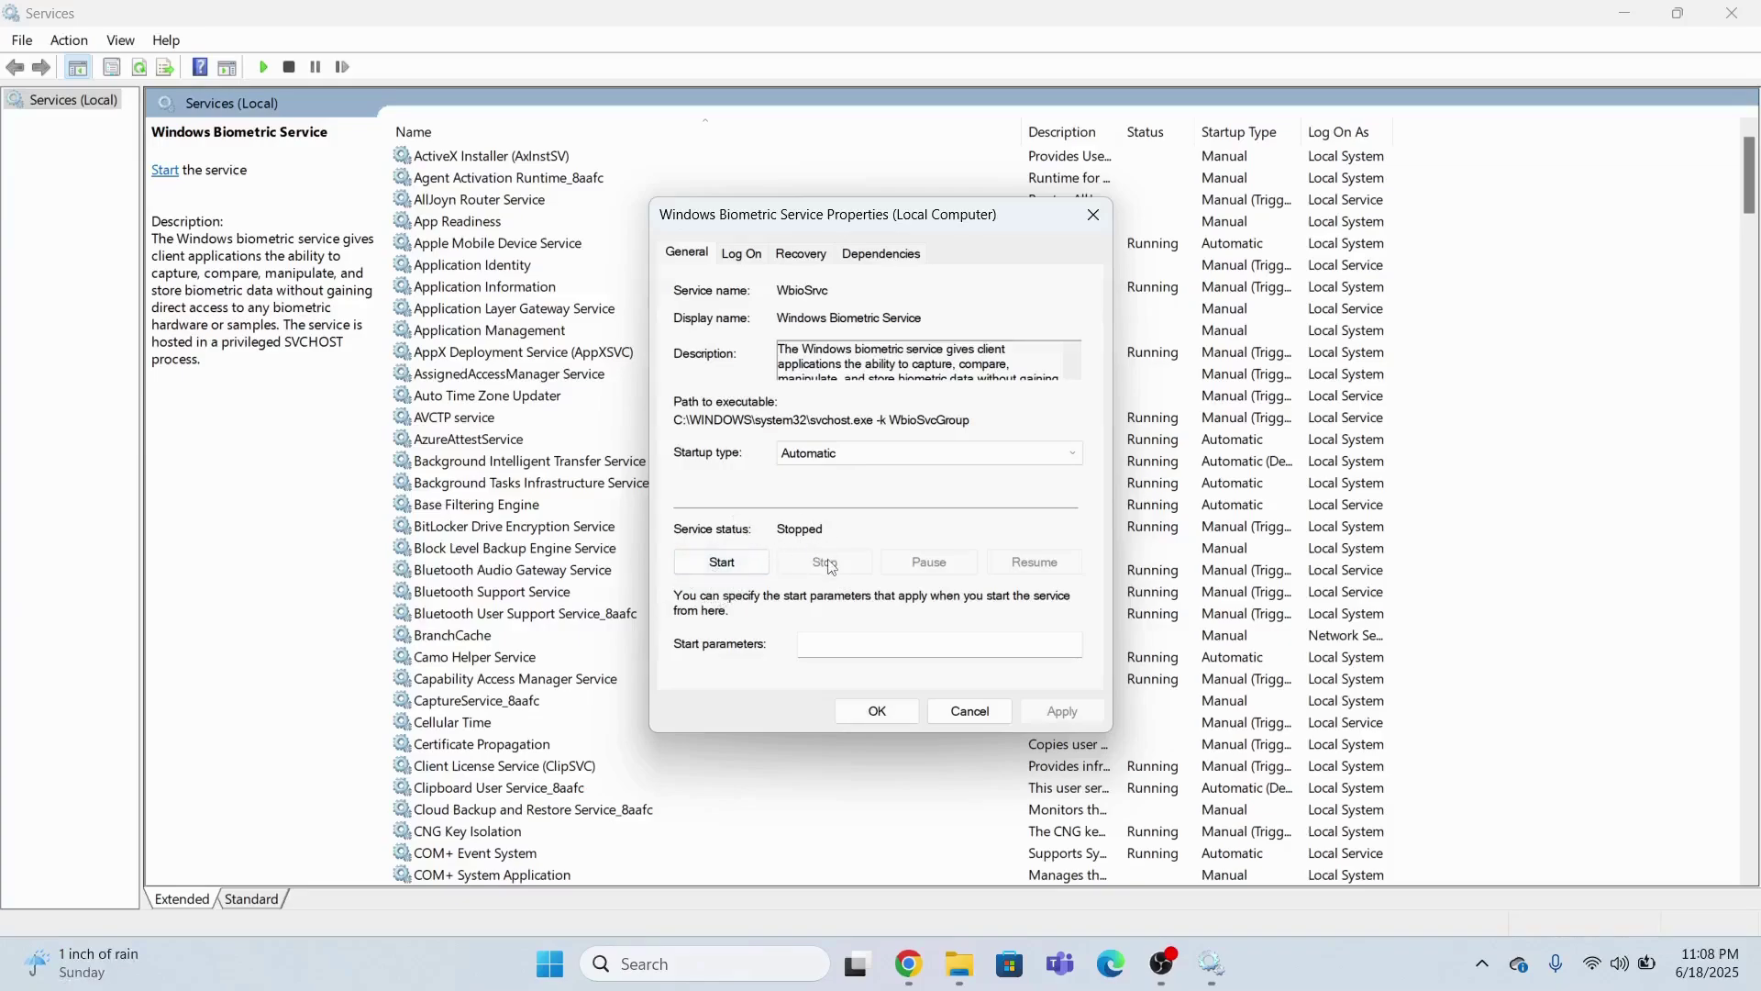
{"action": "left_click", "coordinate": [722, 562]}
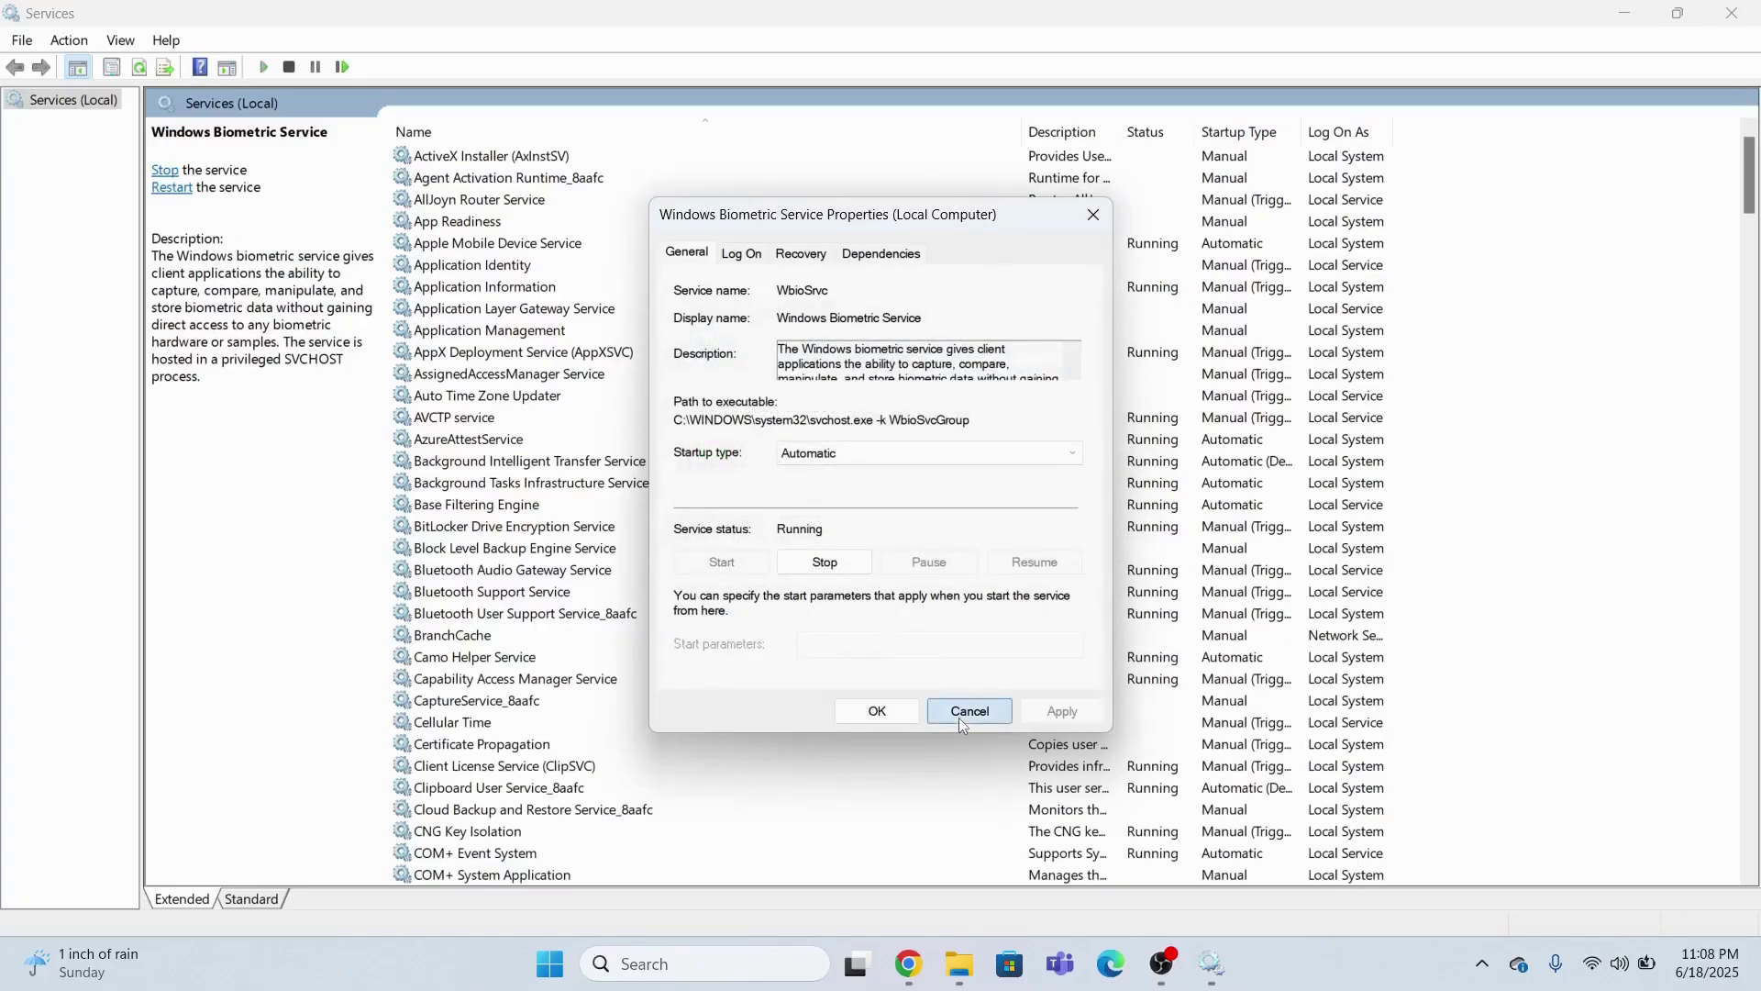
{"action": "left_click", "coordinate": [959, 717]}
{"action": "left_click", "coordinate": [535, 766]}
Step: Restart Windows Biometric Service from its context menu, then close the Services window
{"action": "key", "text": "w"}
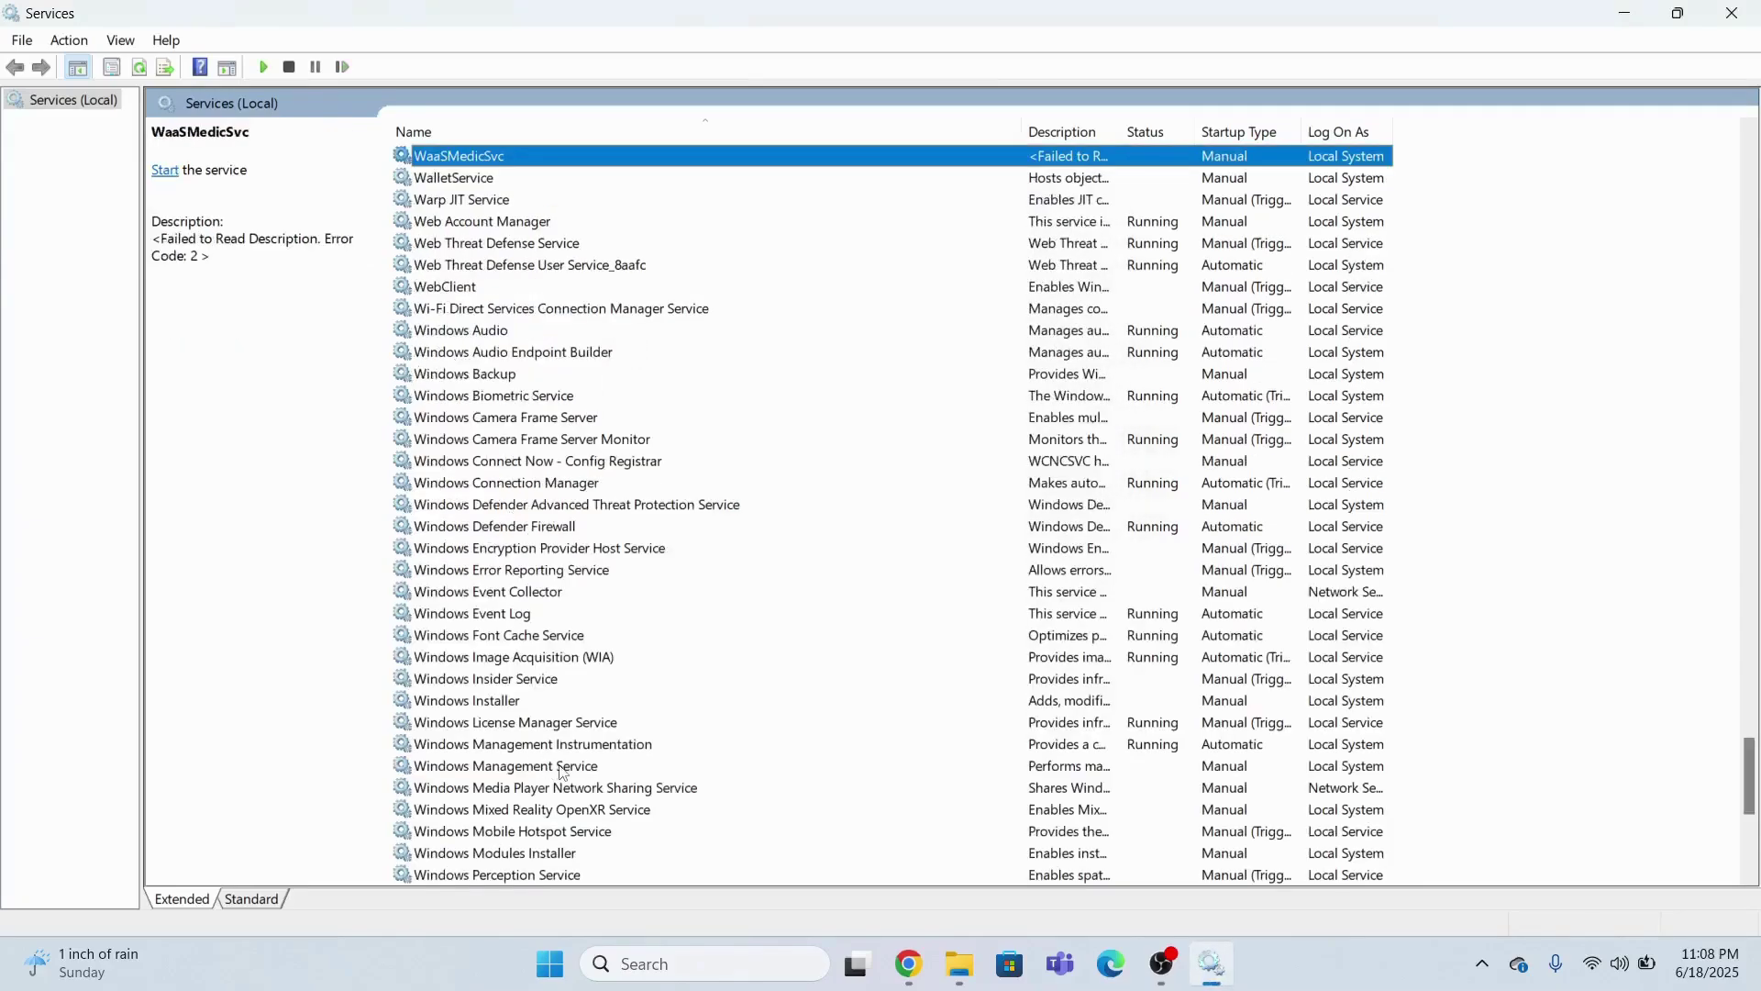
{"action": "key", "text": "Down"}
{"action": "key", "text": "Down"}
{"action": "key", "text": "Down"}
{"action": "key", "text": "Down"}
{"action": "key", "text": "Down"}
{"action": "key", "text": "Down"}
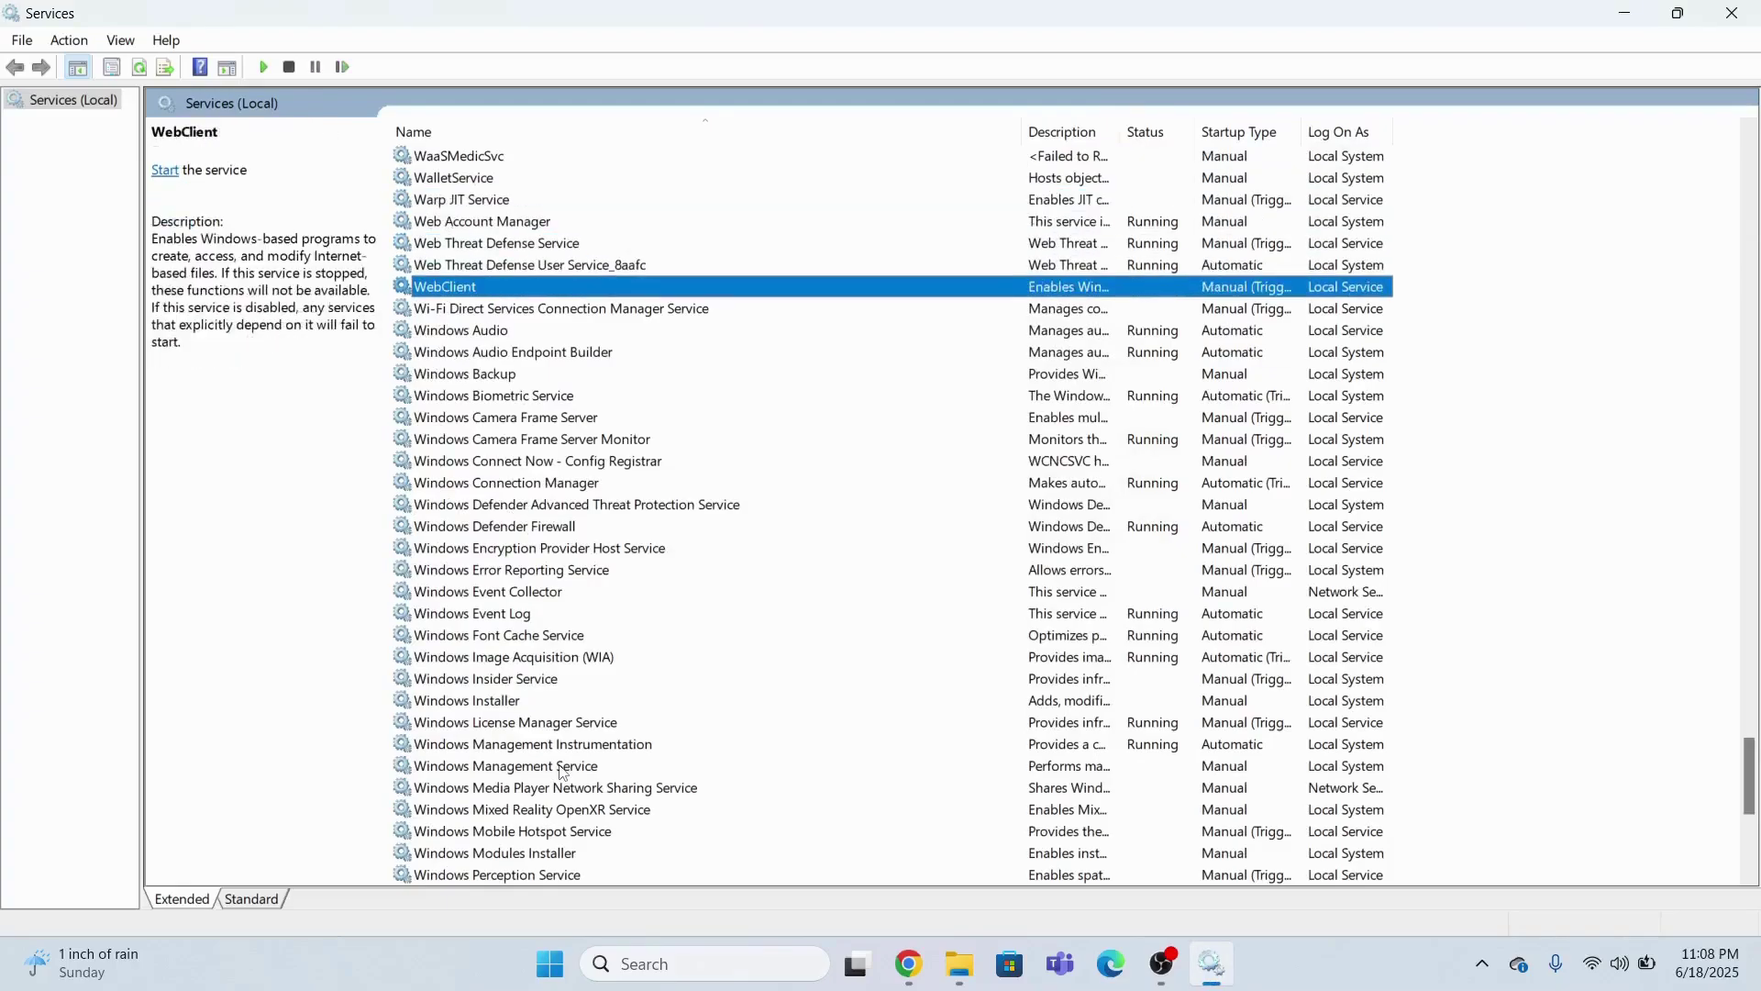
{"action": "key", "text": "Down"}
{"action": "key", "text": "Down"}
{"action": "key", "text": "Down"}
{"action": "key", "text": "Down"}
{"action": "key", "text": "Down"}
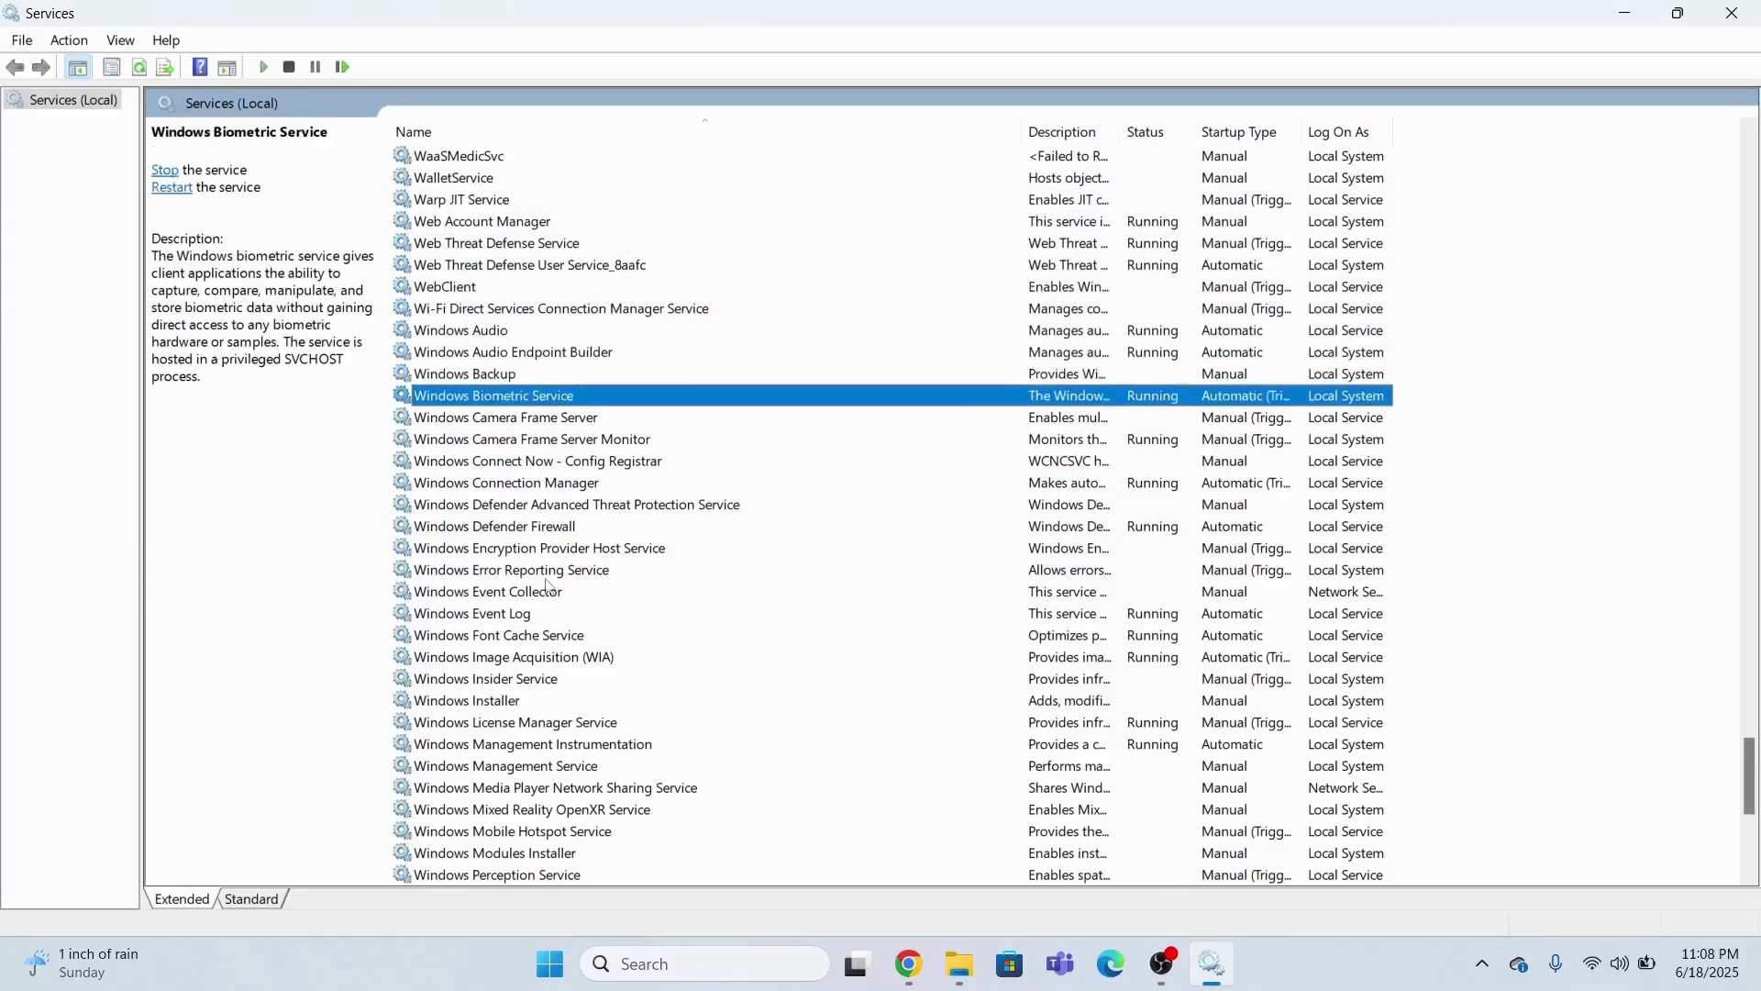
{"action": "right_click", "coordinate": [517, 414]}
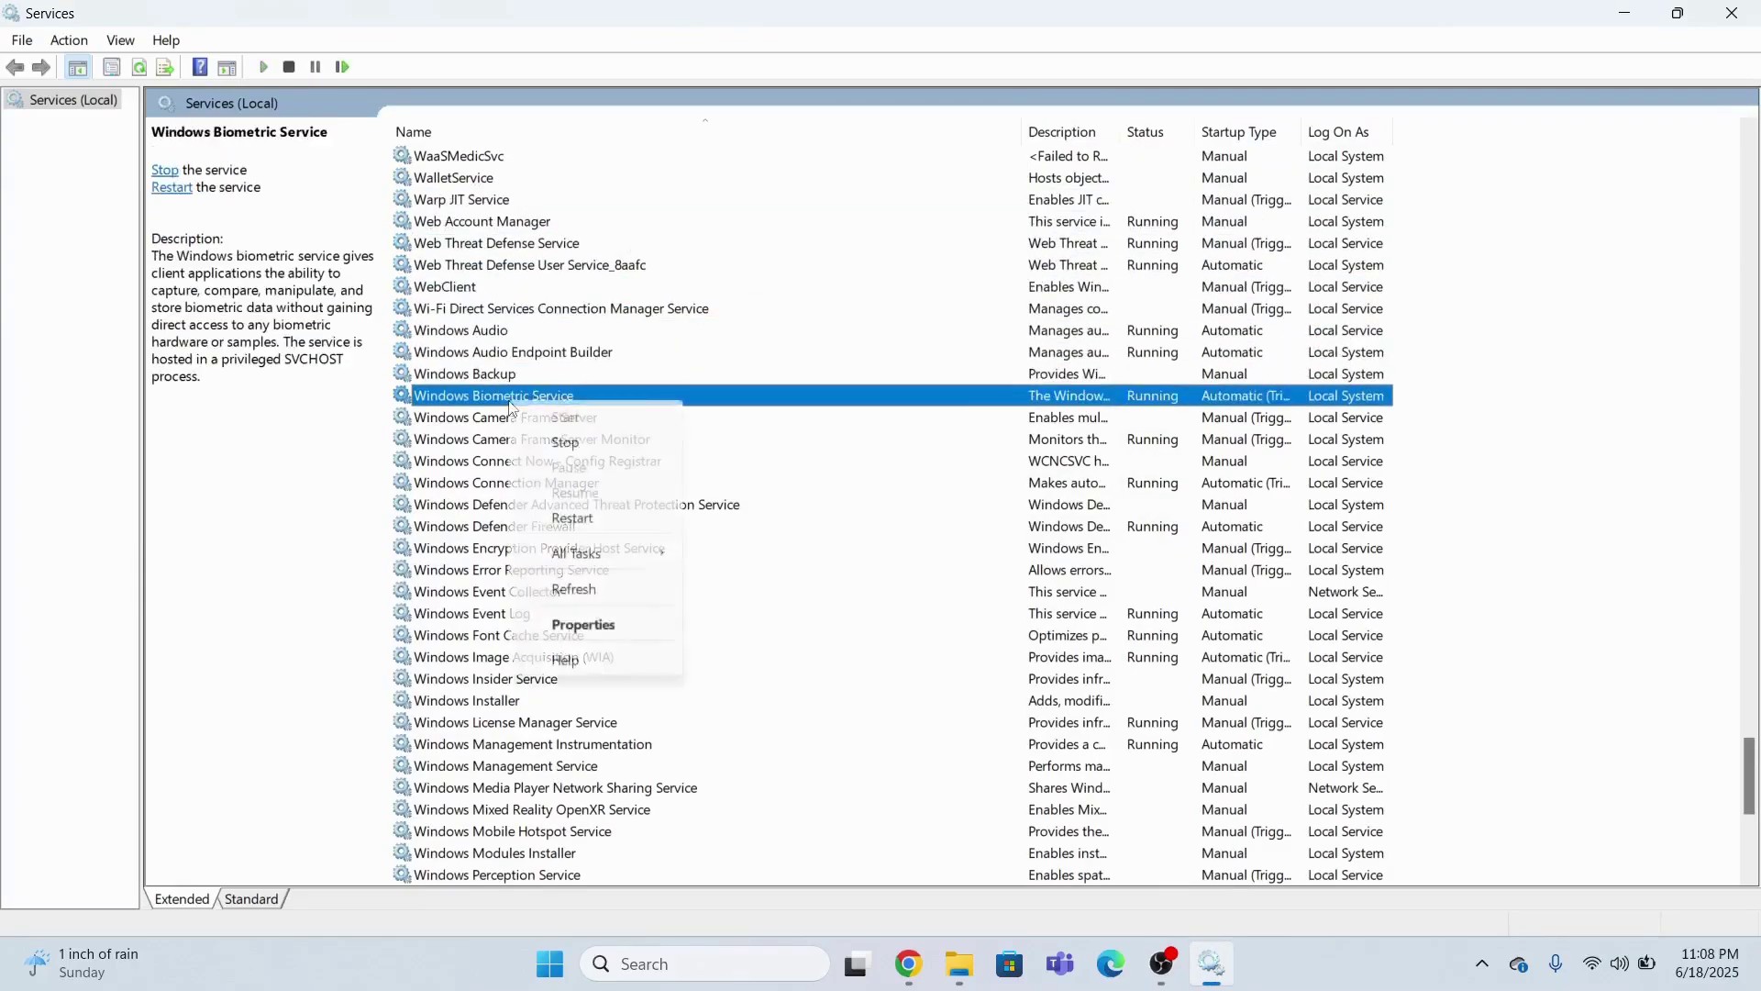
{"action": "left_click", "coordinate": [566, 519]}
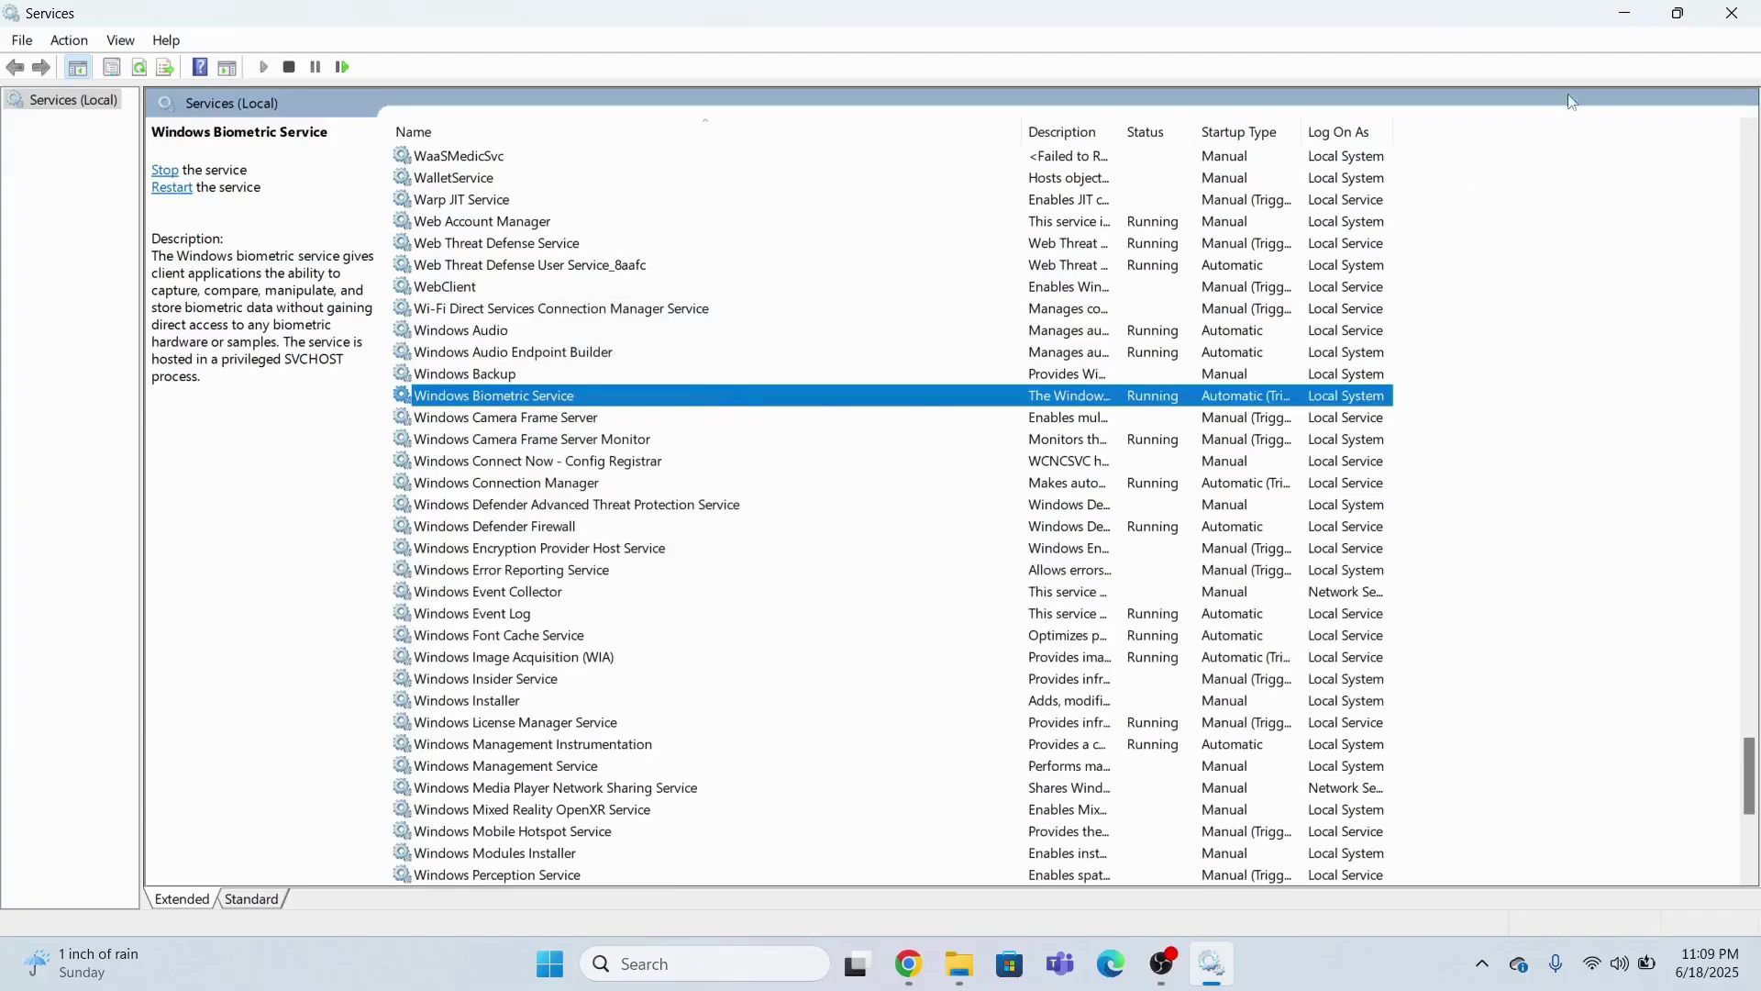
{"action": "left_click", "coordinate": [1733, 13]}
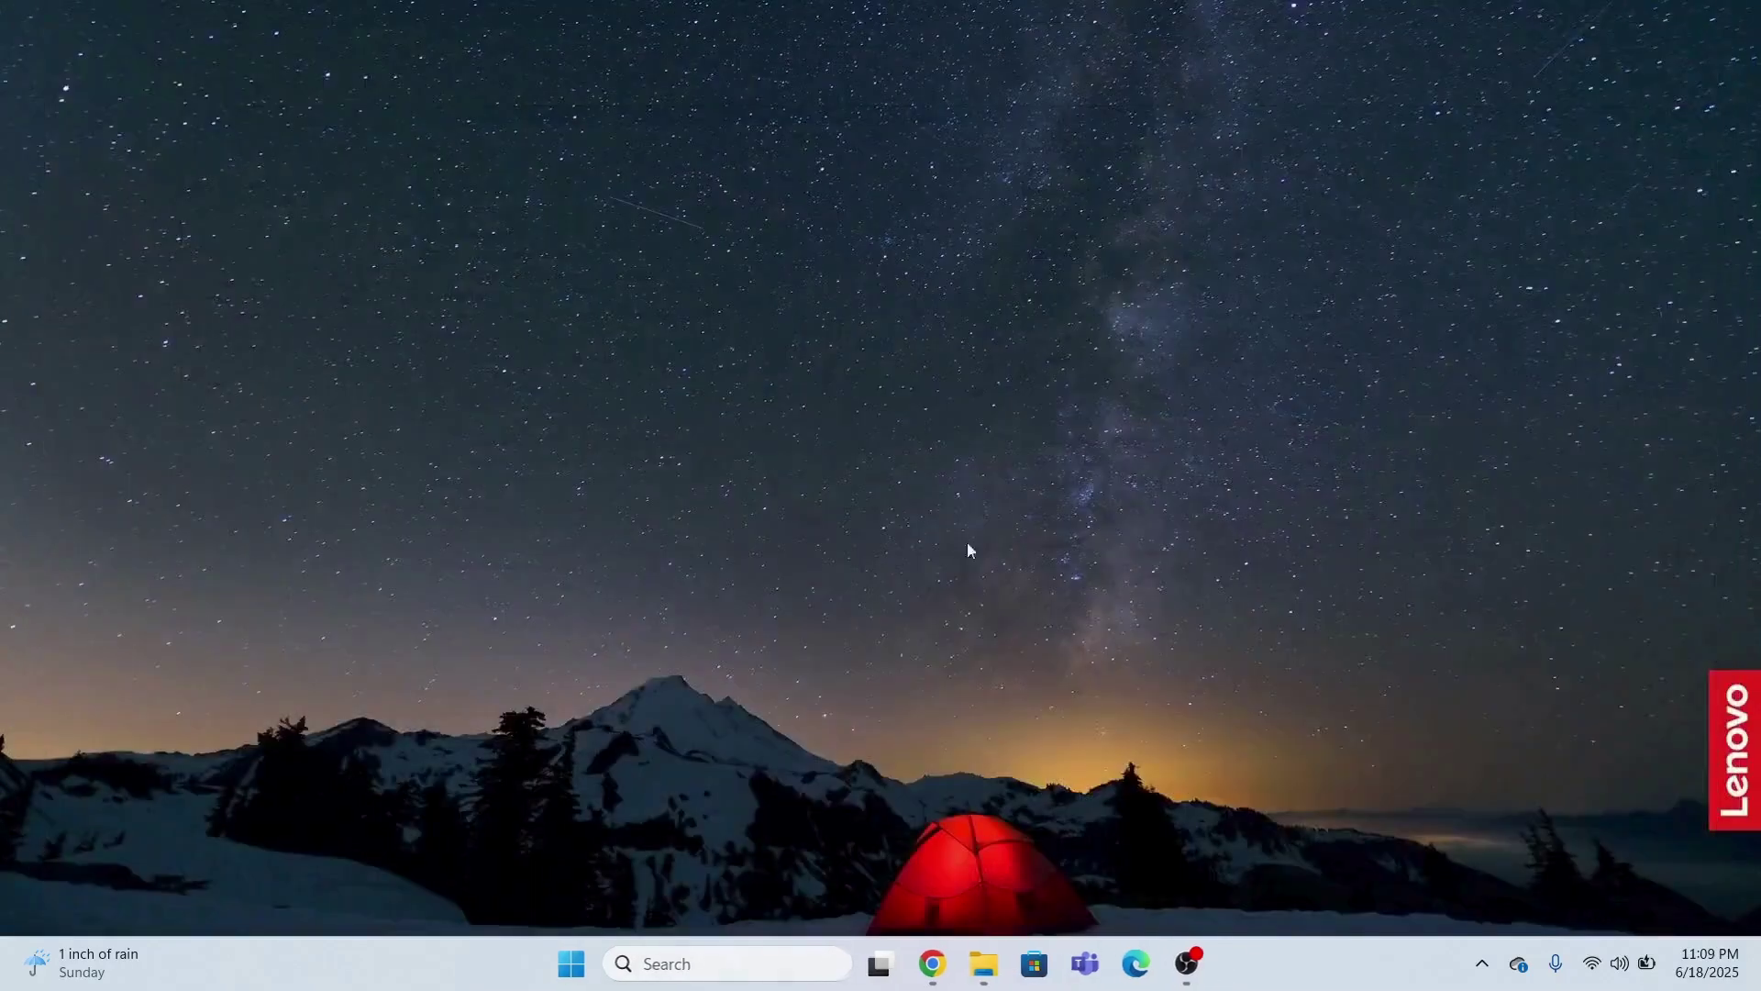
Step: Search 'edit group pol' and launch the Local Group Policy Editor
{"action": "left_click", "coordinate": [687, 967]}
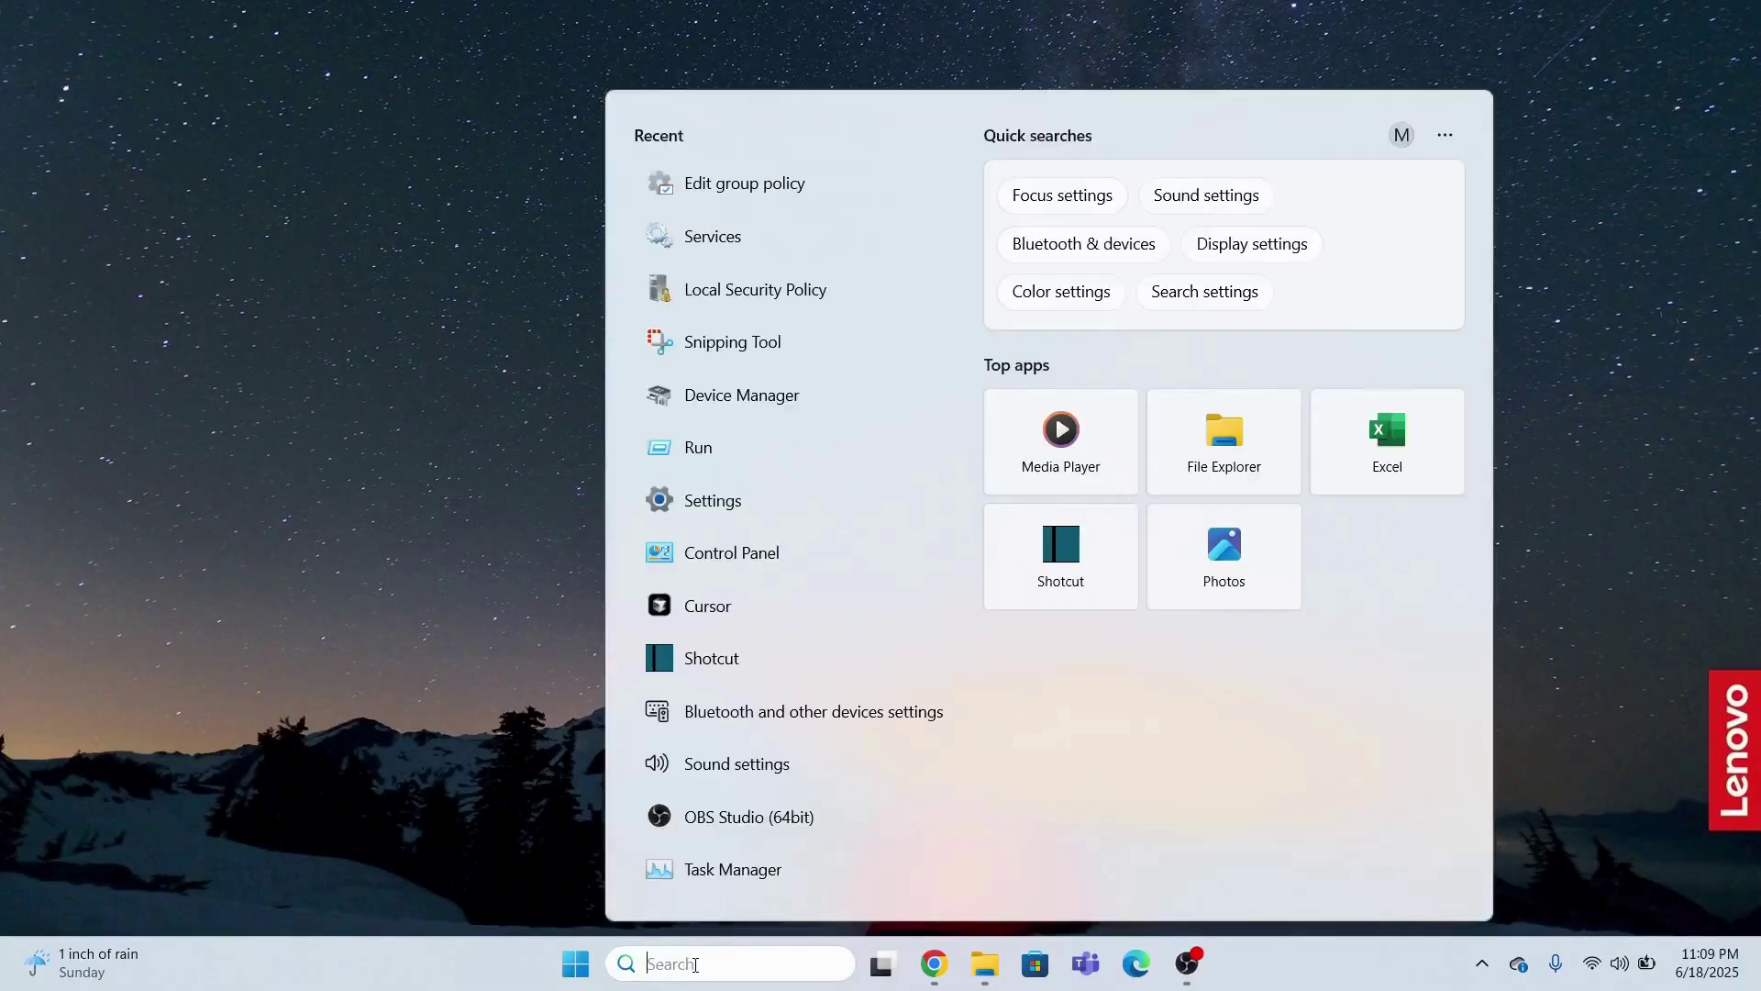
{"action": "type", "text": "e"}
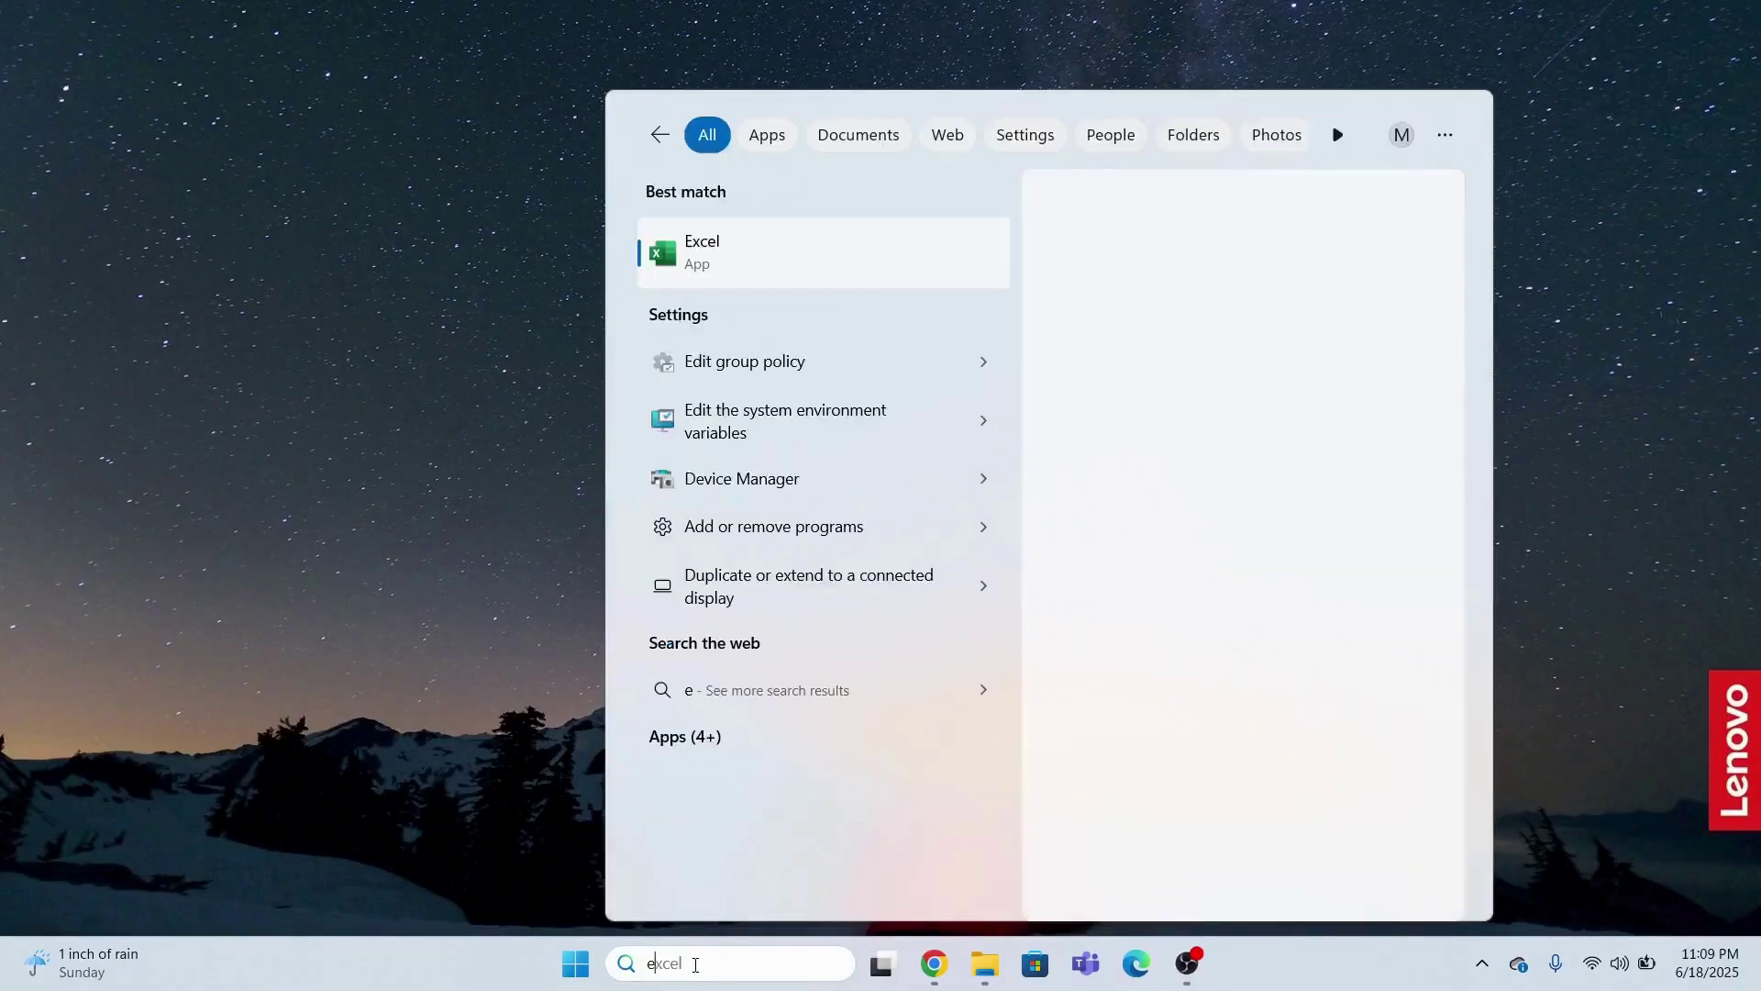
{"action": "type", "text": "dit gr"}
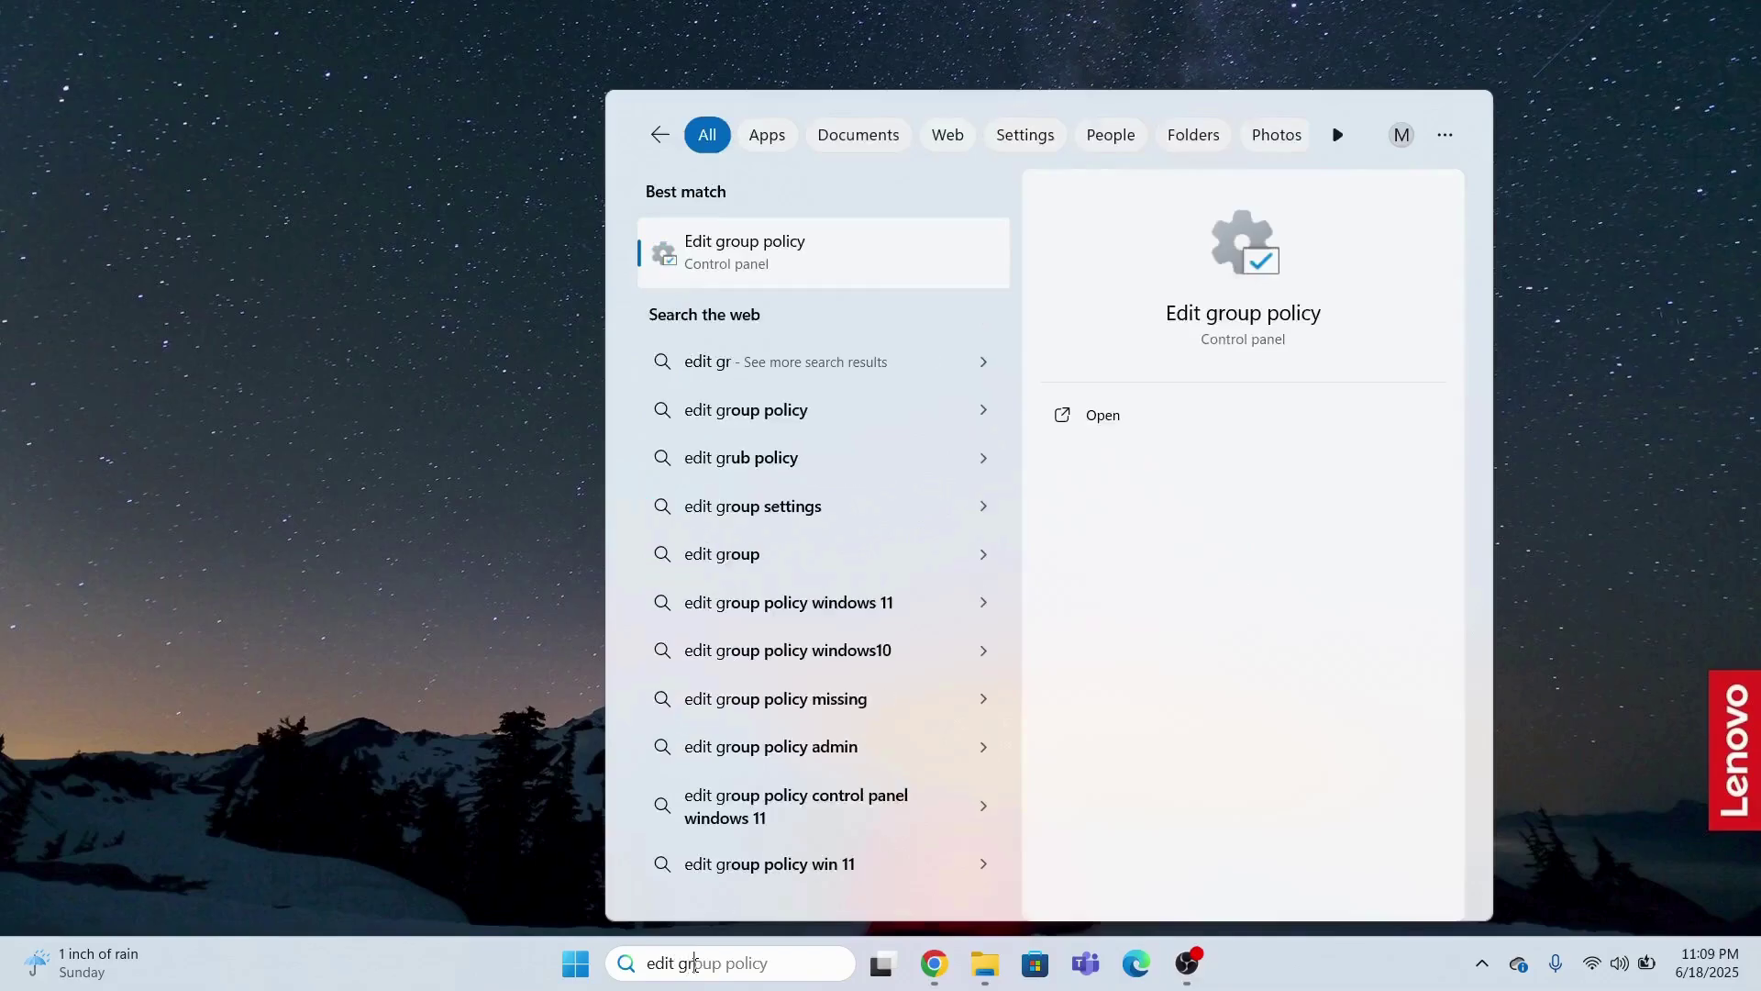
{"action": "type", "text": "oup pol"}
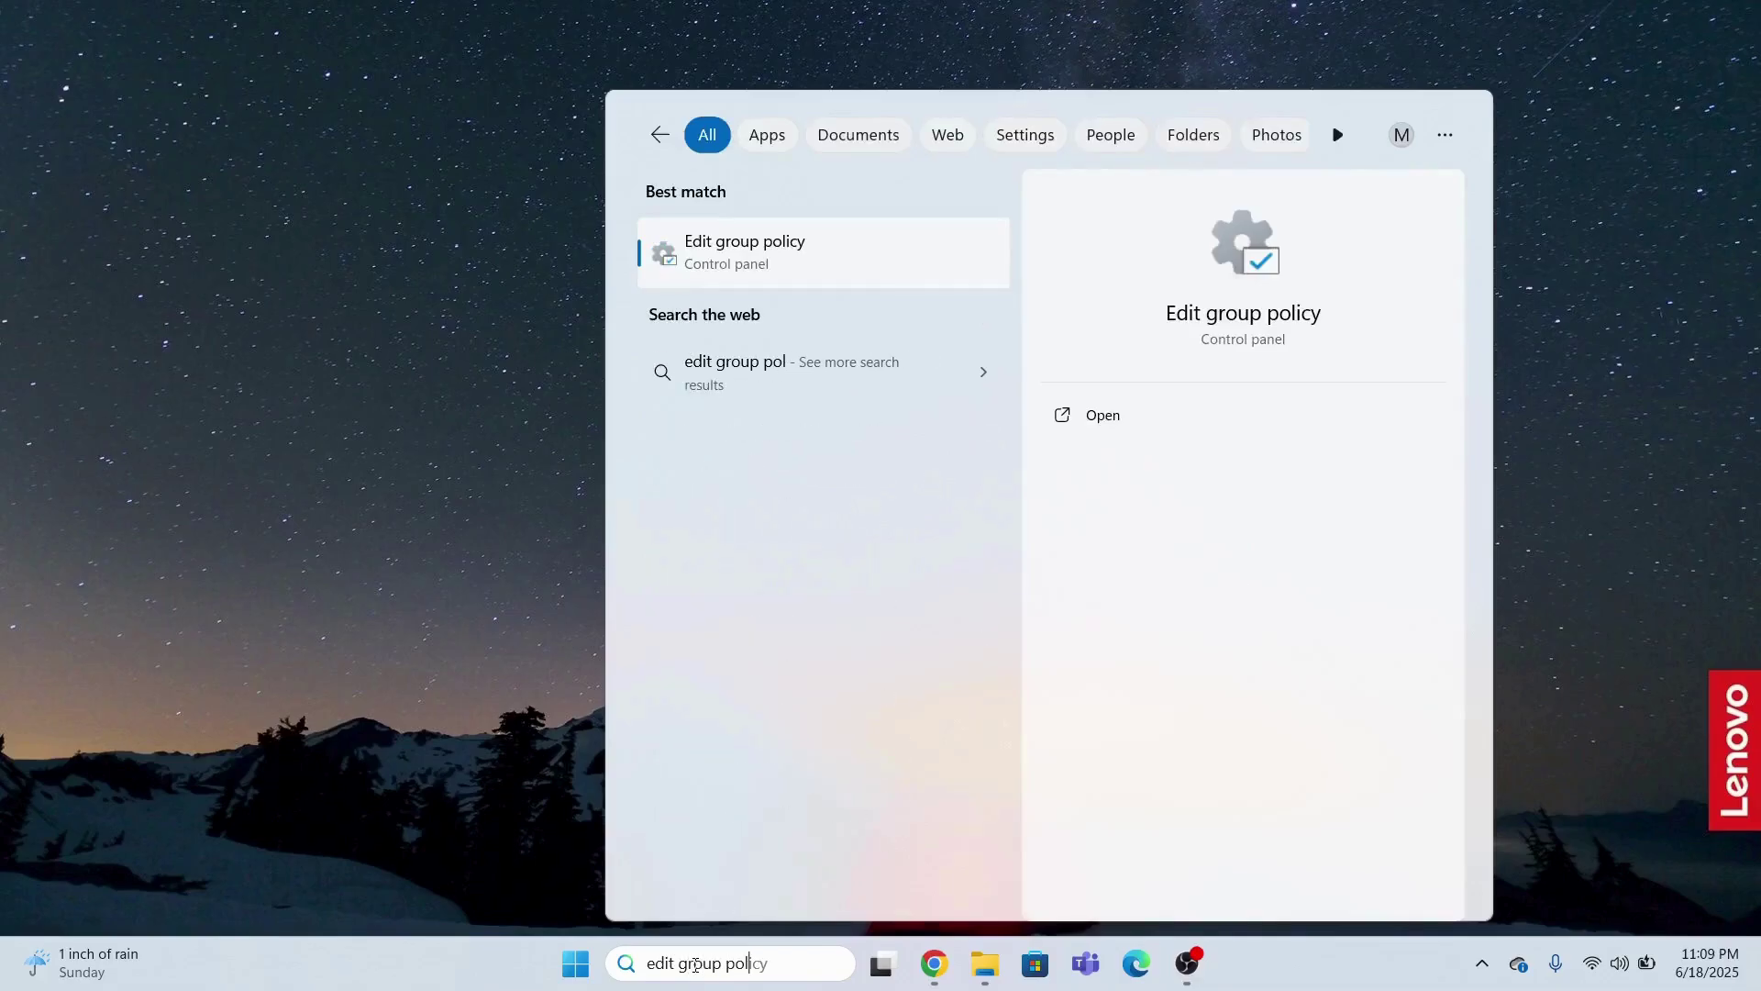
{"action": "left_click", "coordinate": [732, 262]}
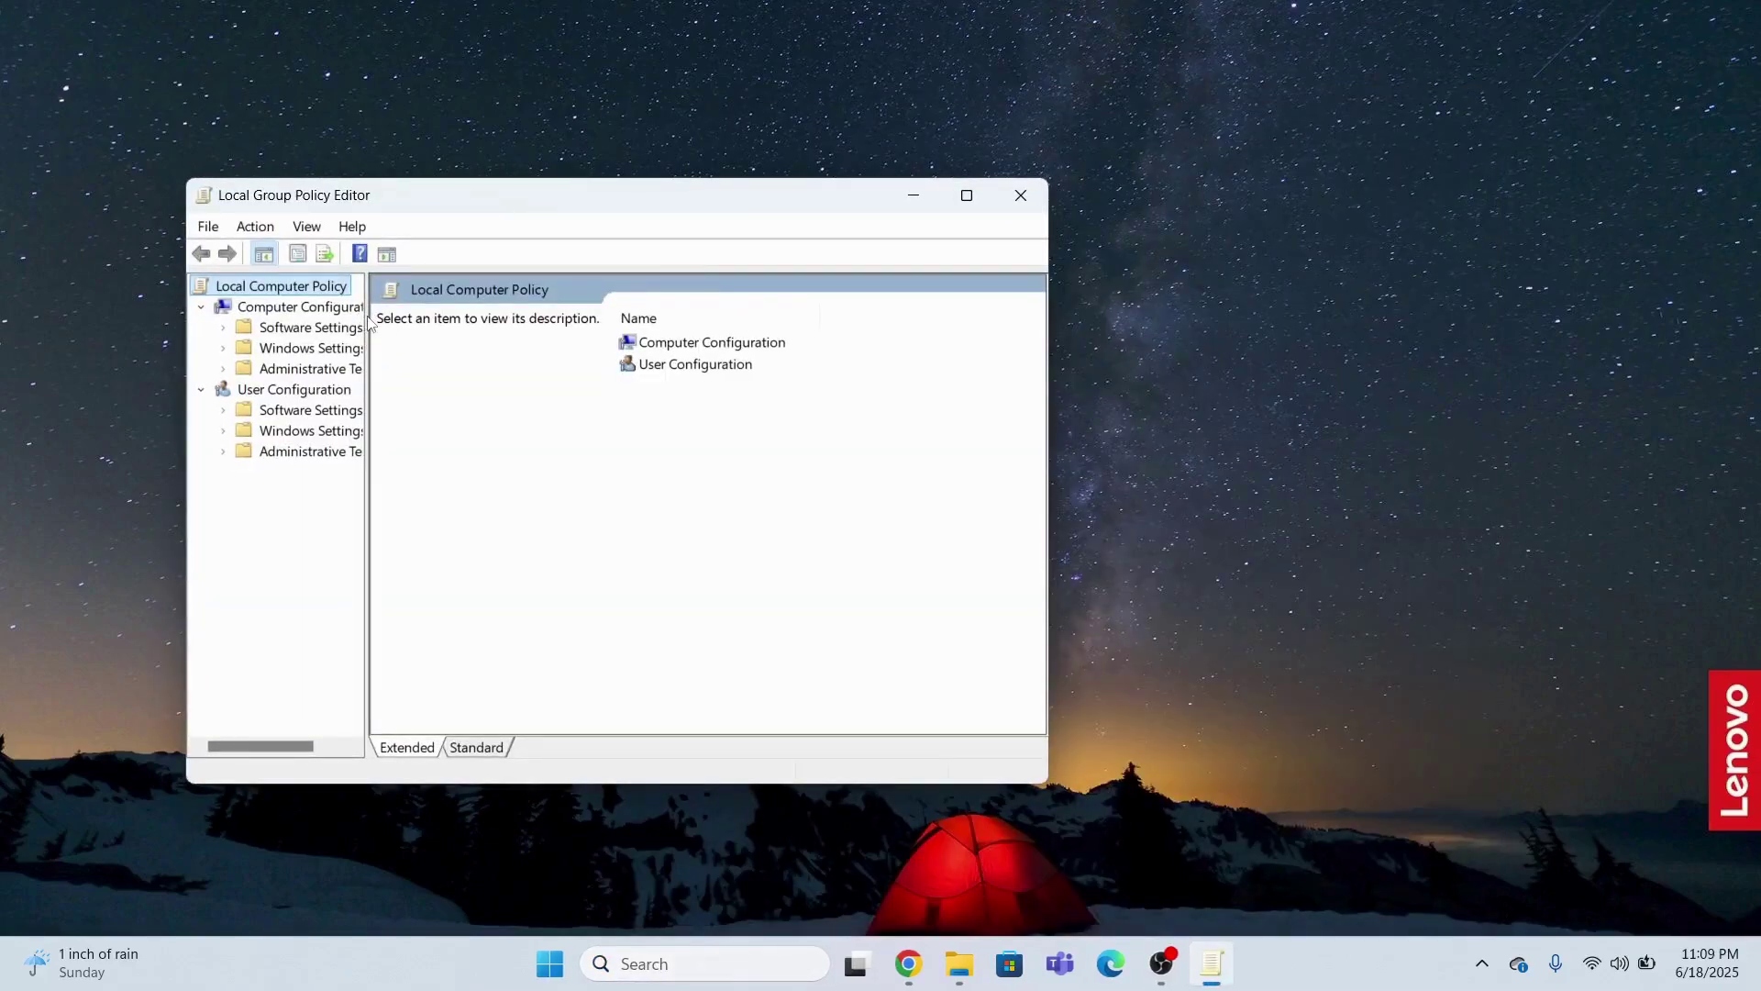
Step: Open Administrative Templates > Windows Components > Biometrics, widening panes so policy states show
{"action": "left_click_drag", "start_coordinate": [367, 316], "coordinate": [542, 316]}
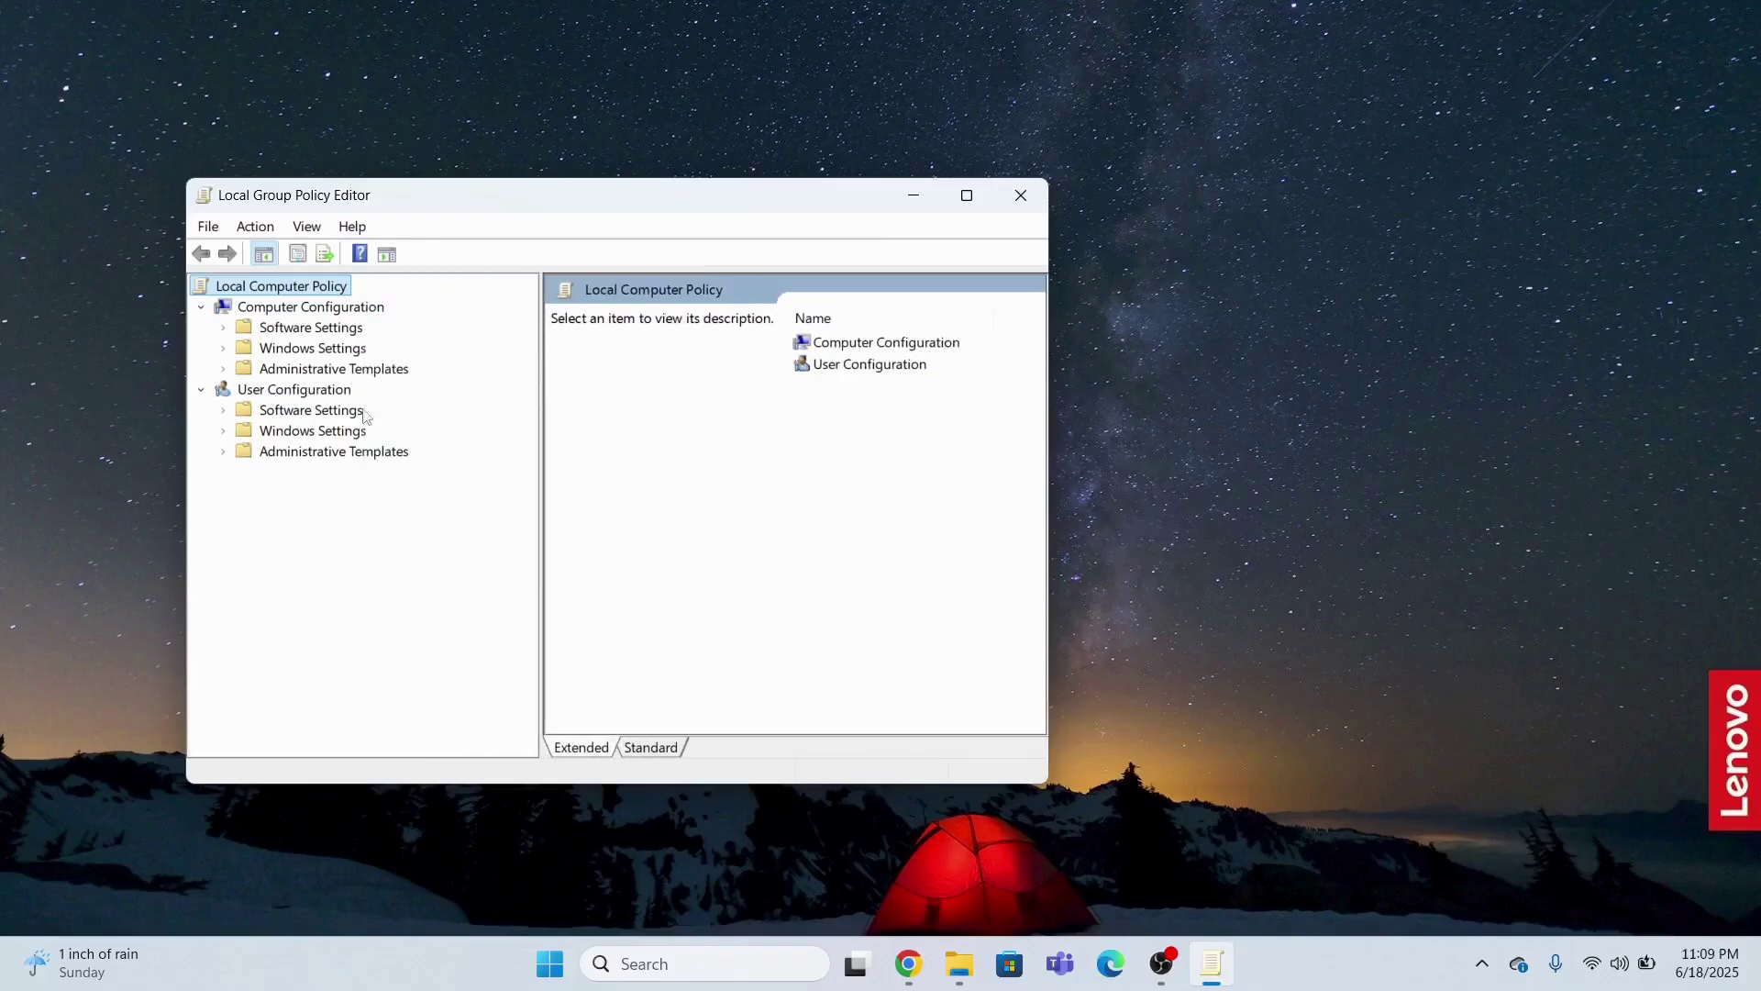
{"action": "left_click", "coordinate": [223, 370]}
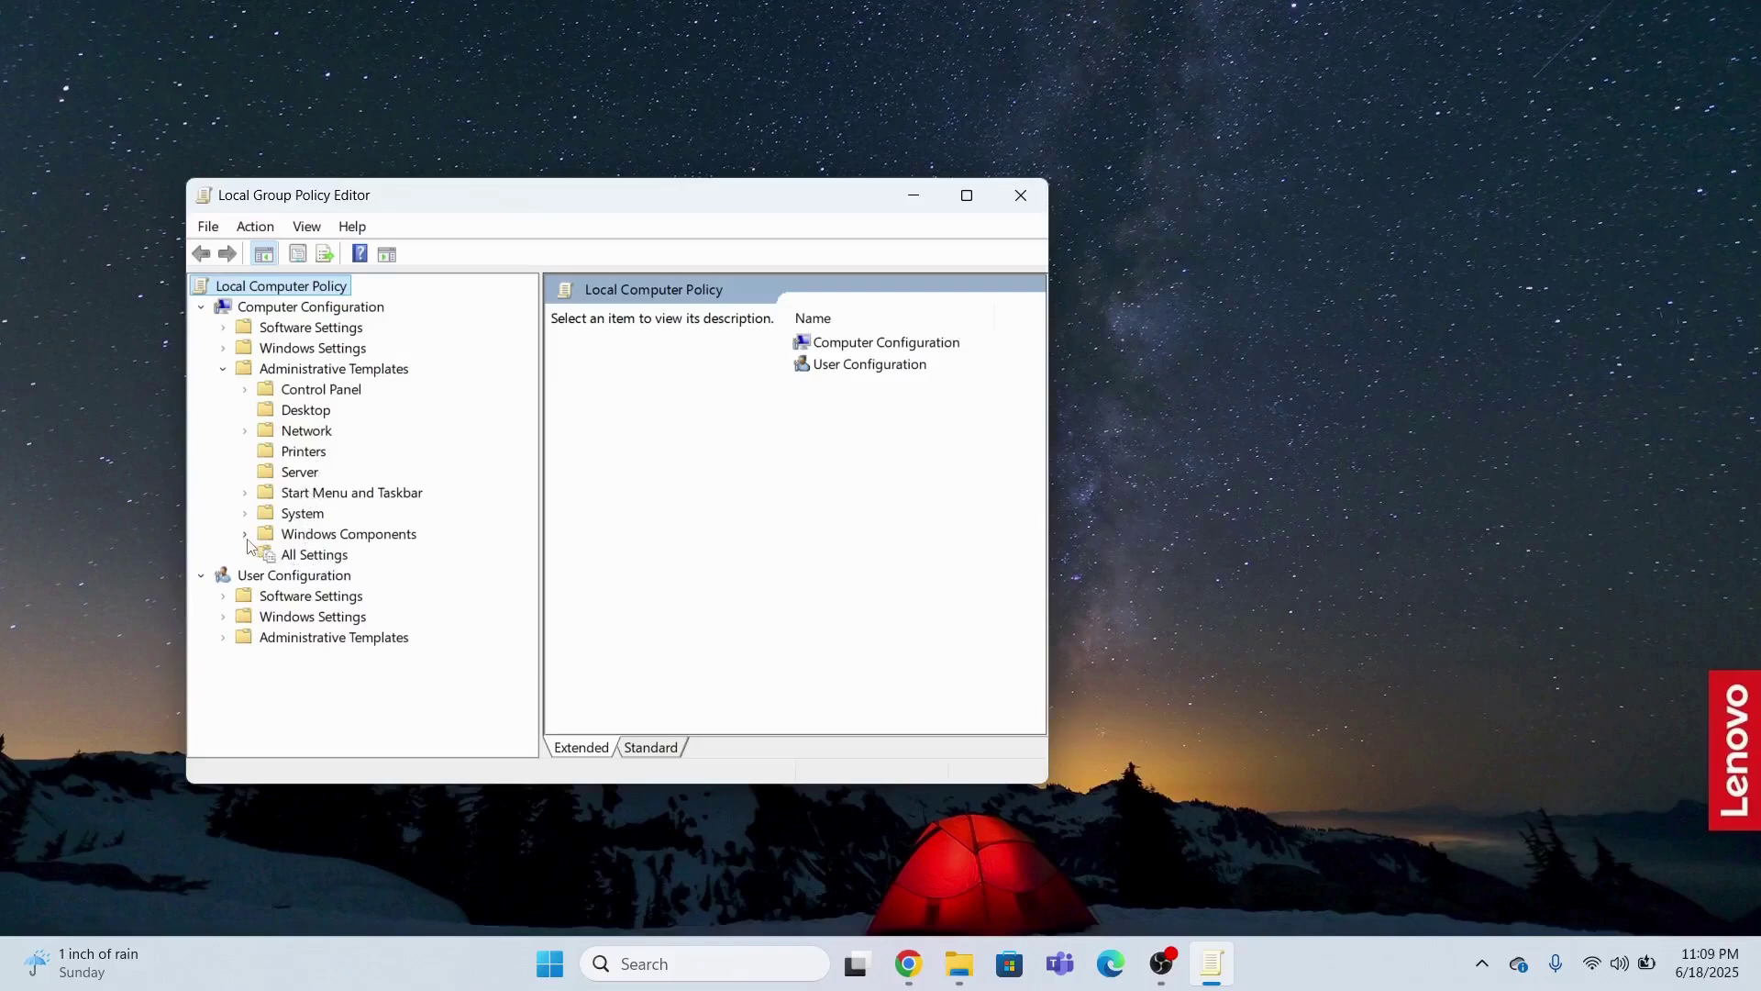
{"action": "left_click", "coordinate": [245, 535]}
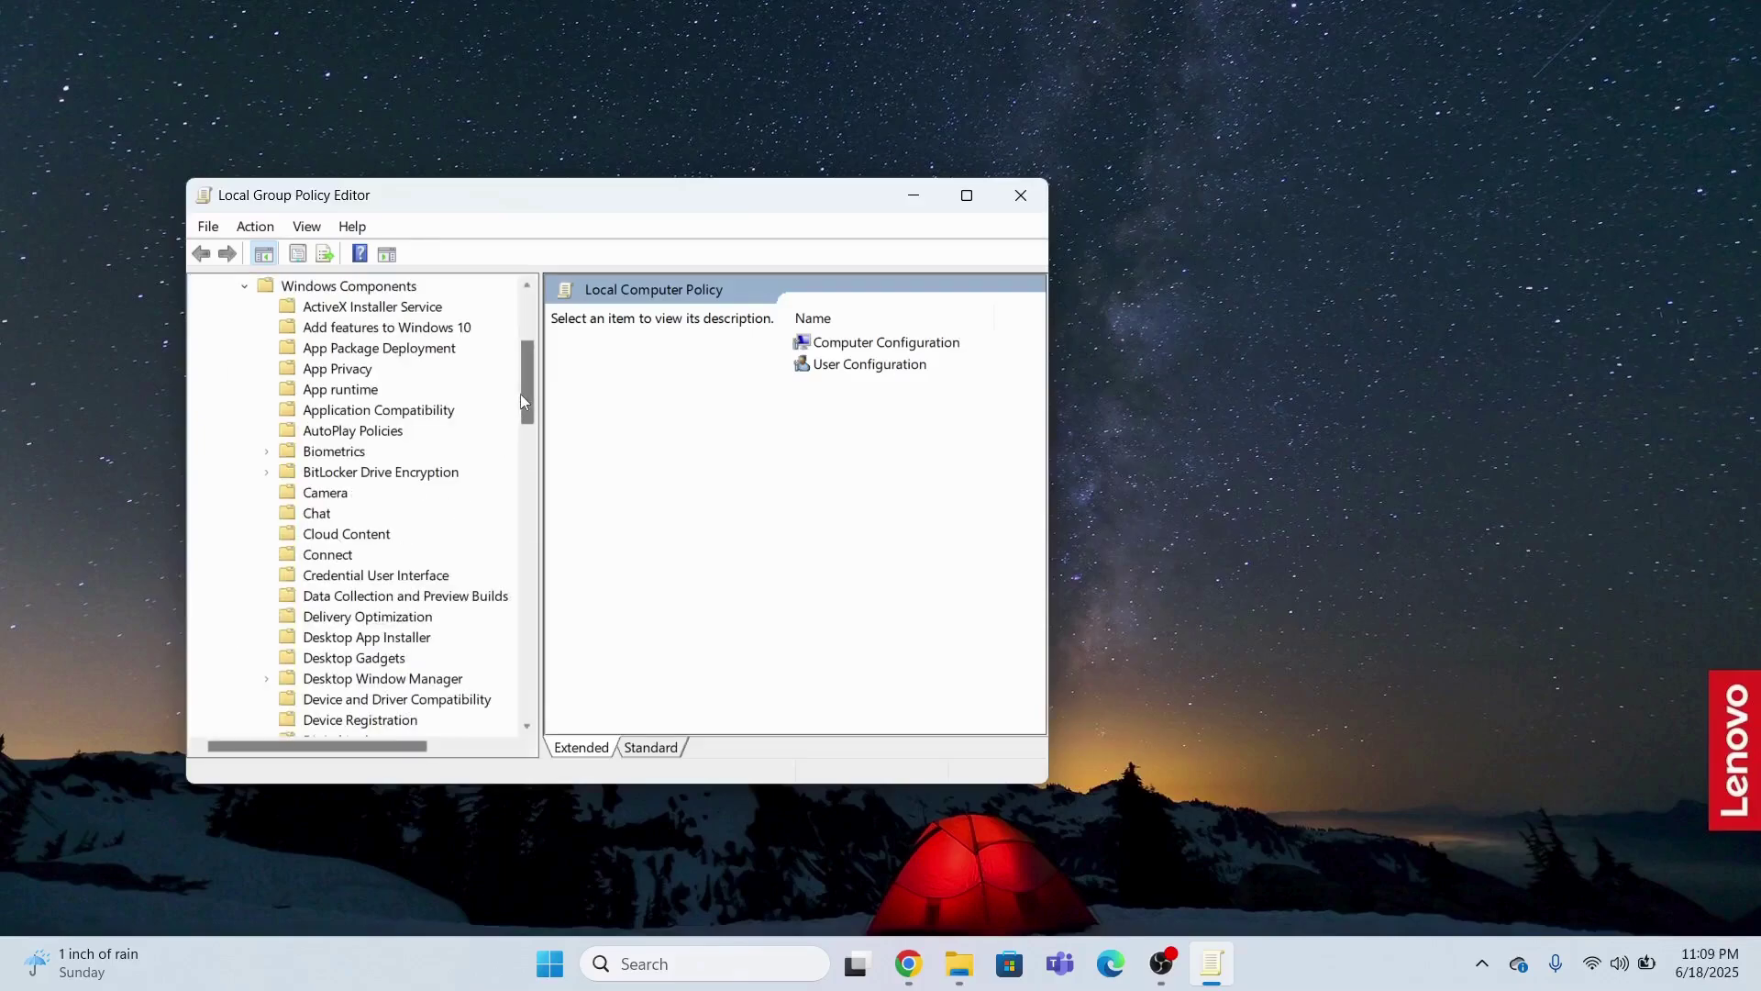
{"action": "left_click", "coordinate": [332, 452]}
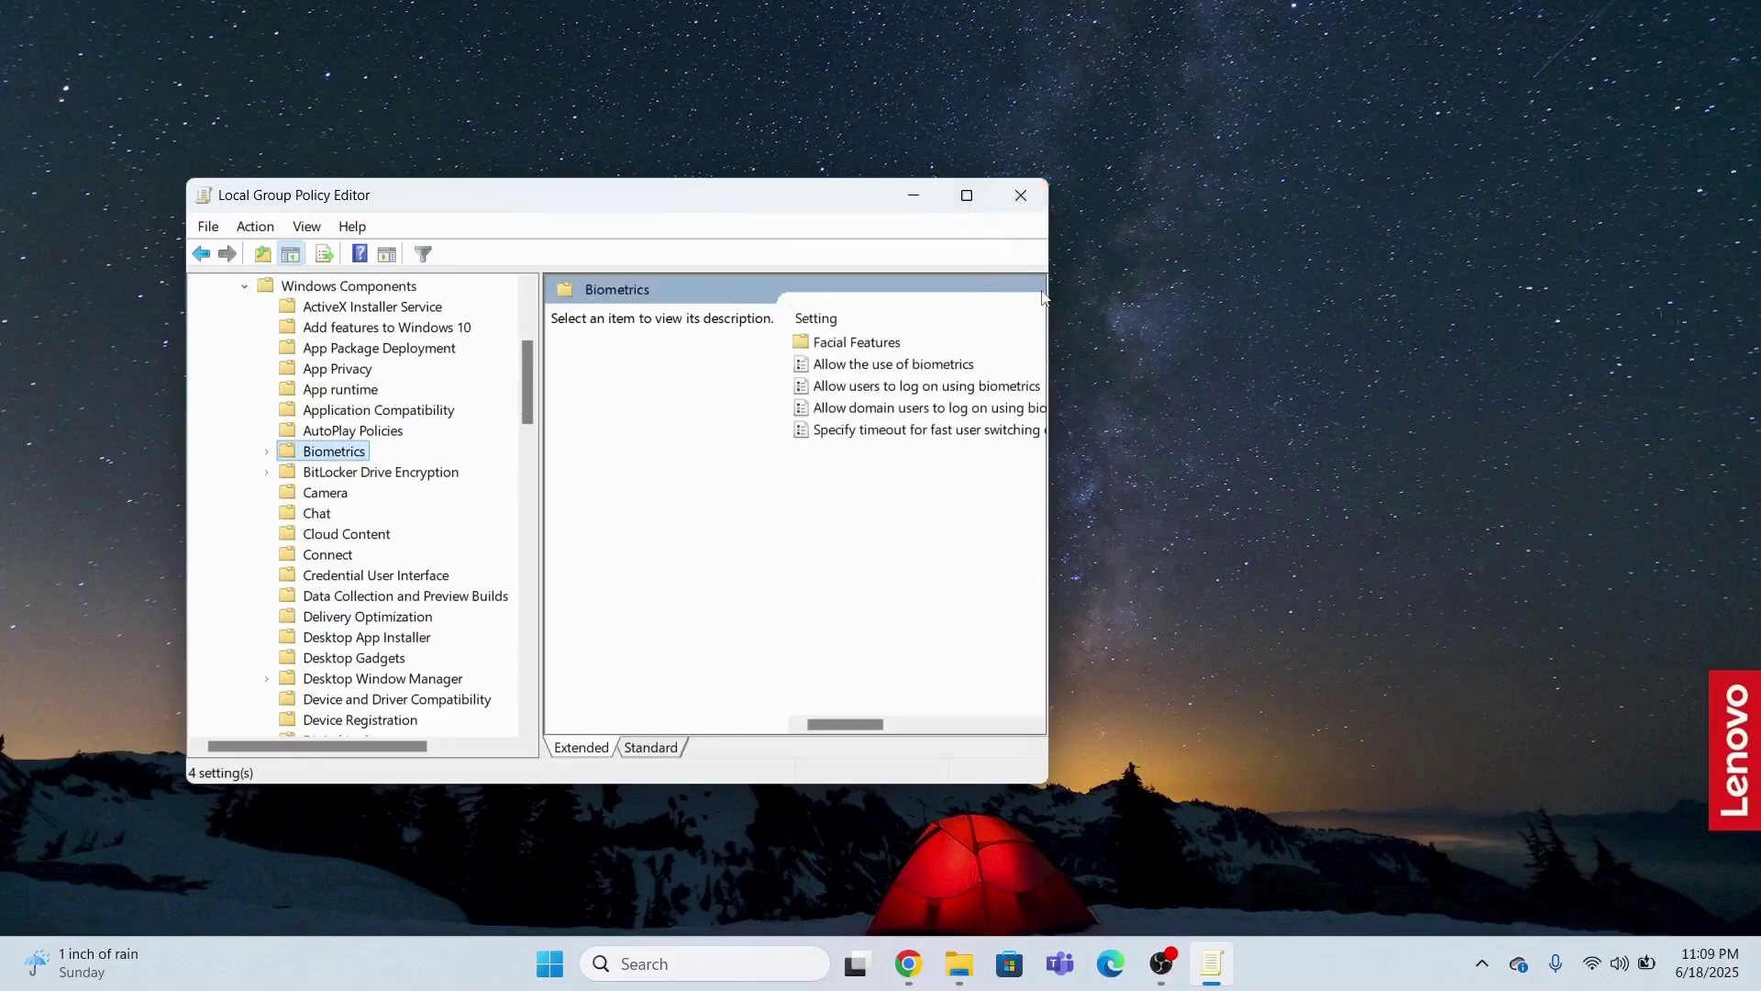
{"action": "left_click_drag", "start_coordinate": [1047, 290], "coordinate": [1322, 292]}
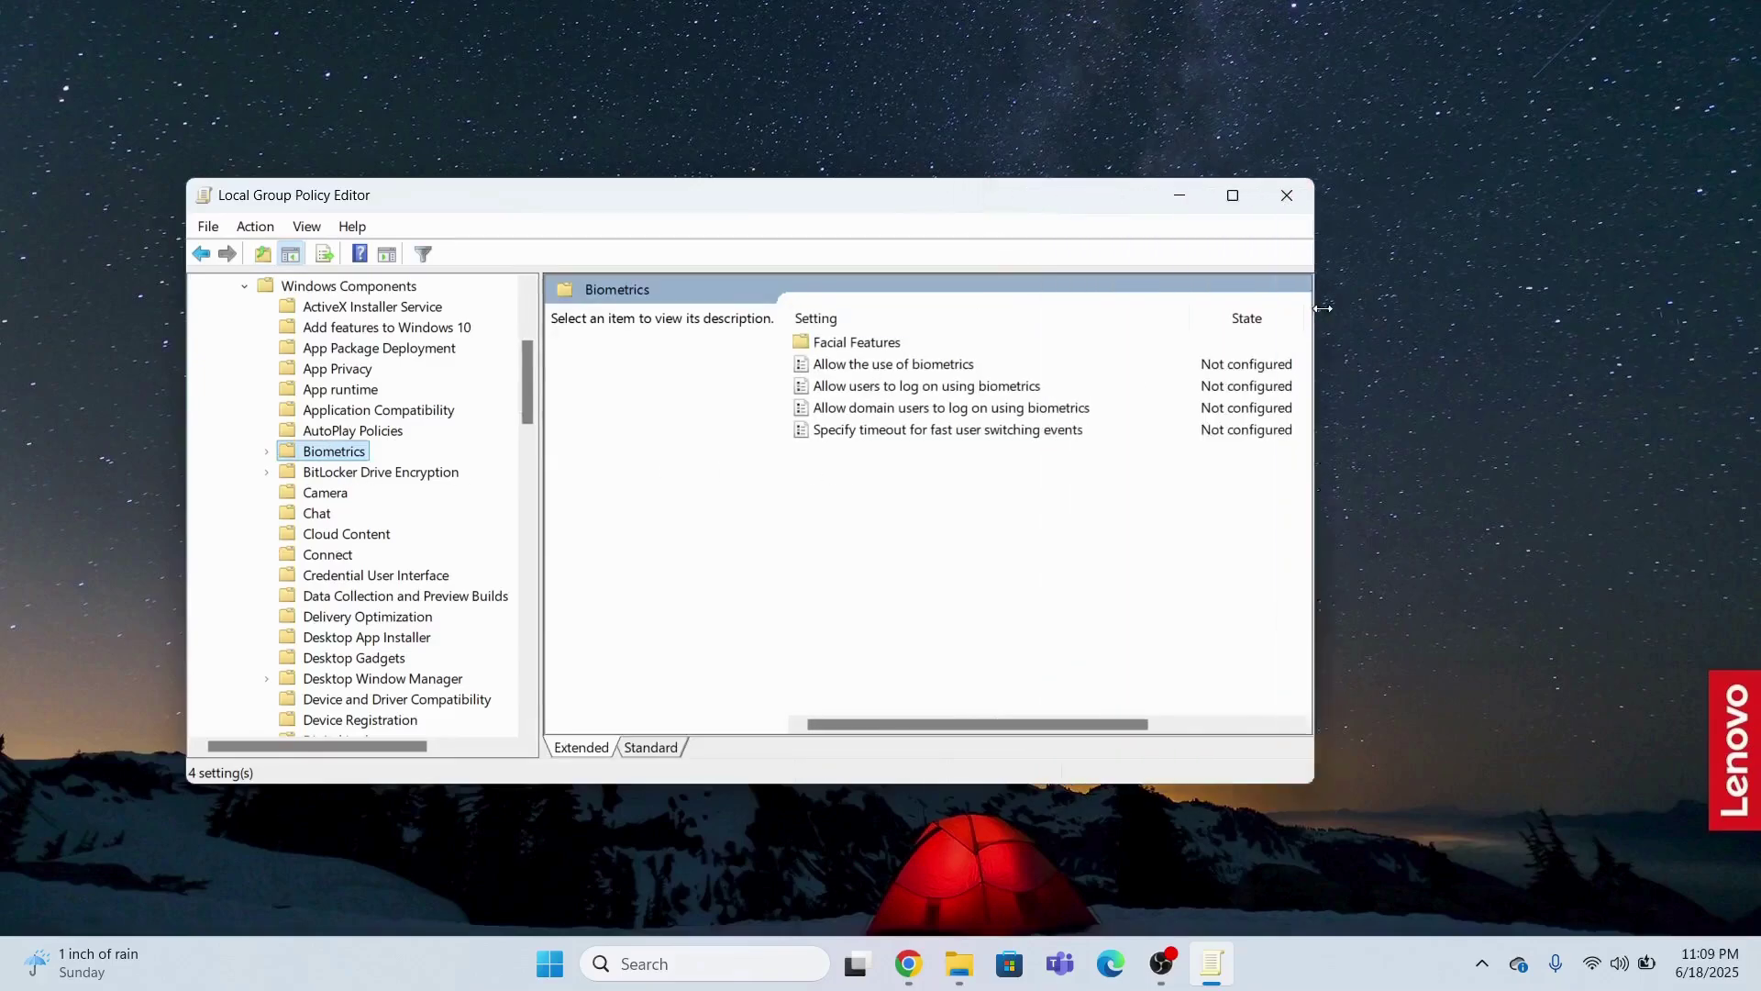
Step: Enable the 'Allow the use of biometrics' and 'Allow users to log on using biometrics' policies
{"action": "double_click", "coordinate": [910, 366]}
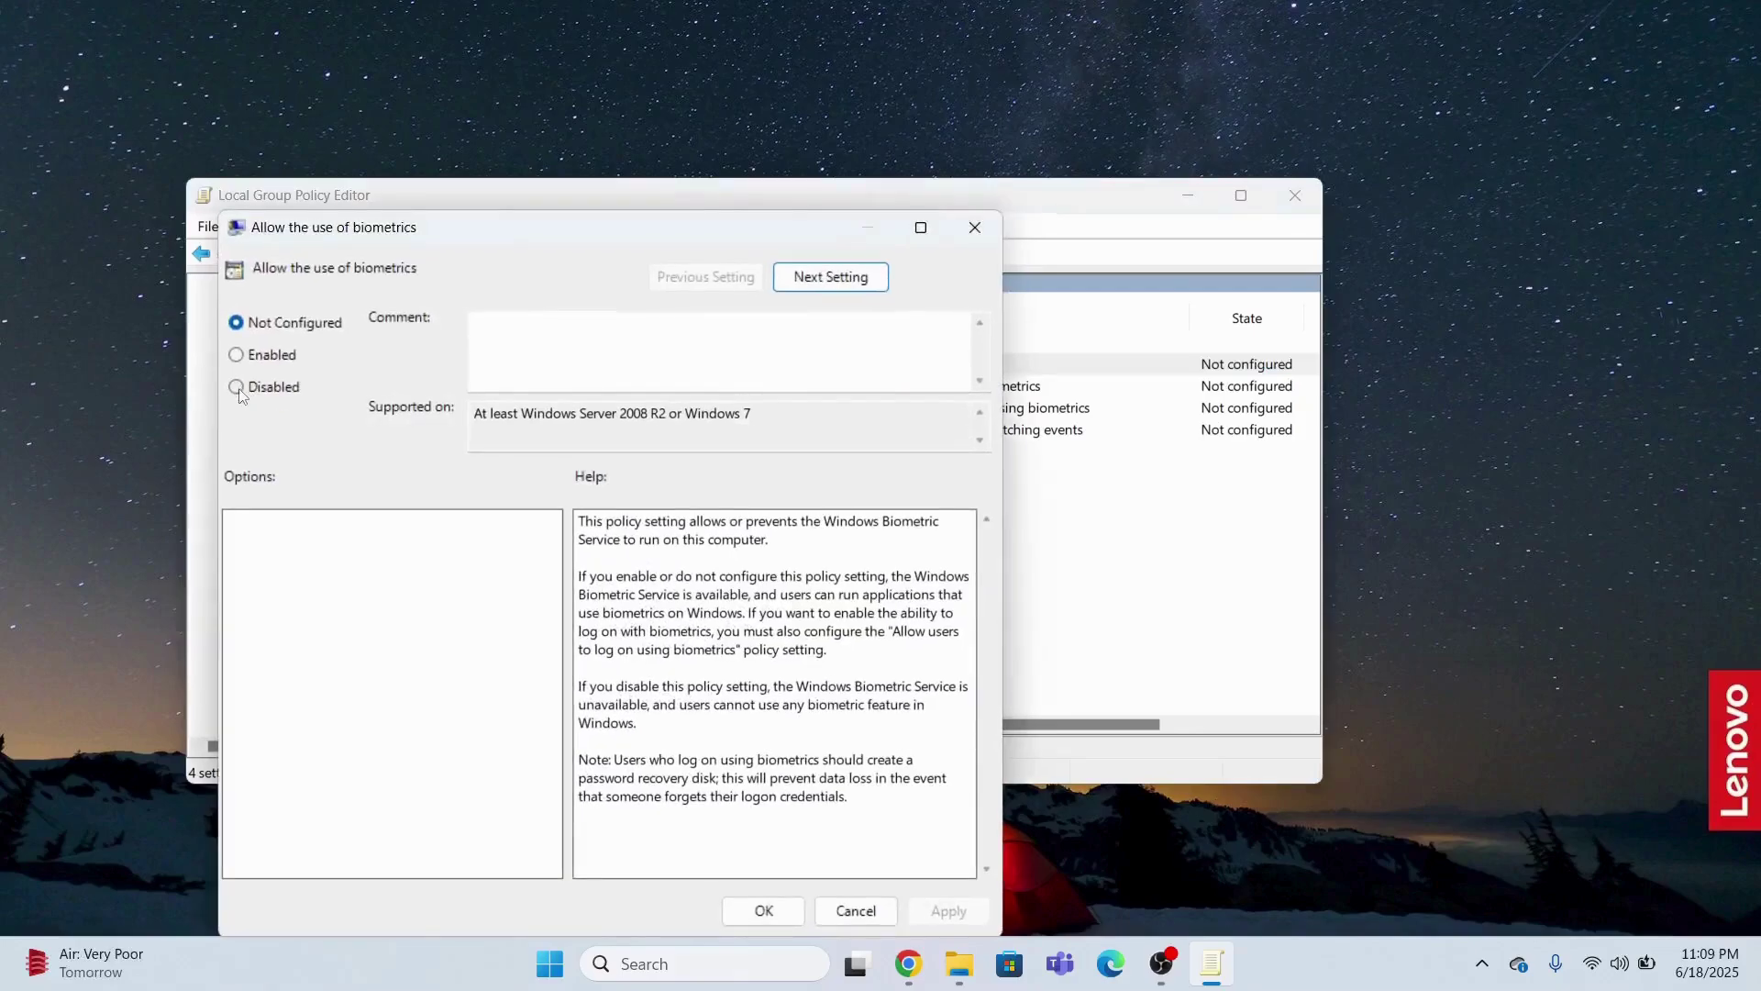
{"action": "left_click", "coordinate": [236, 354]}
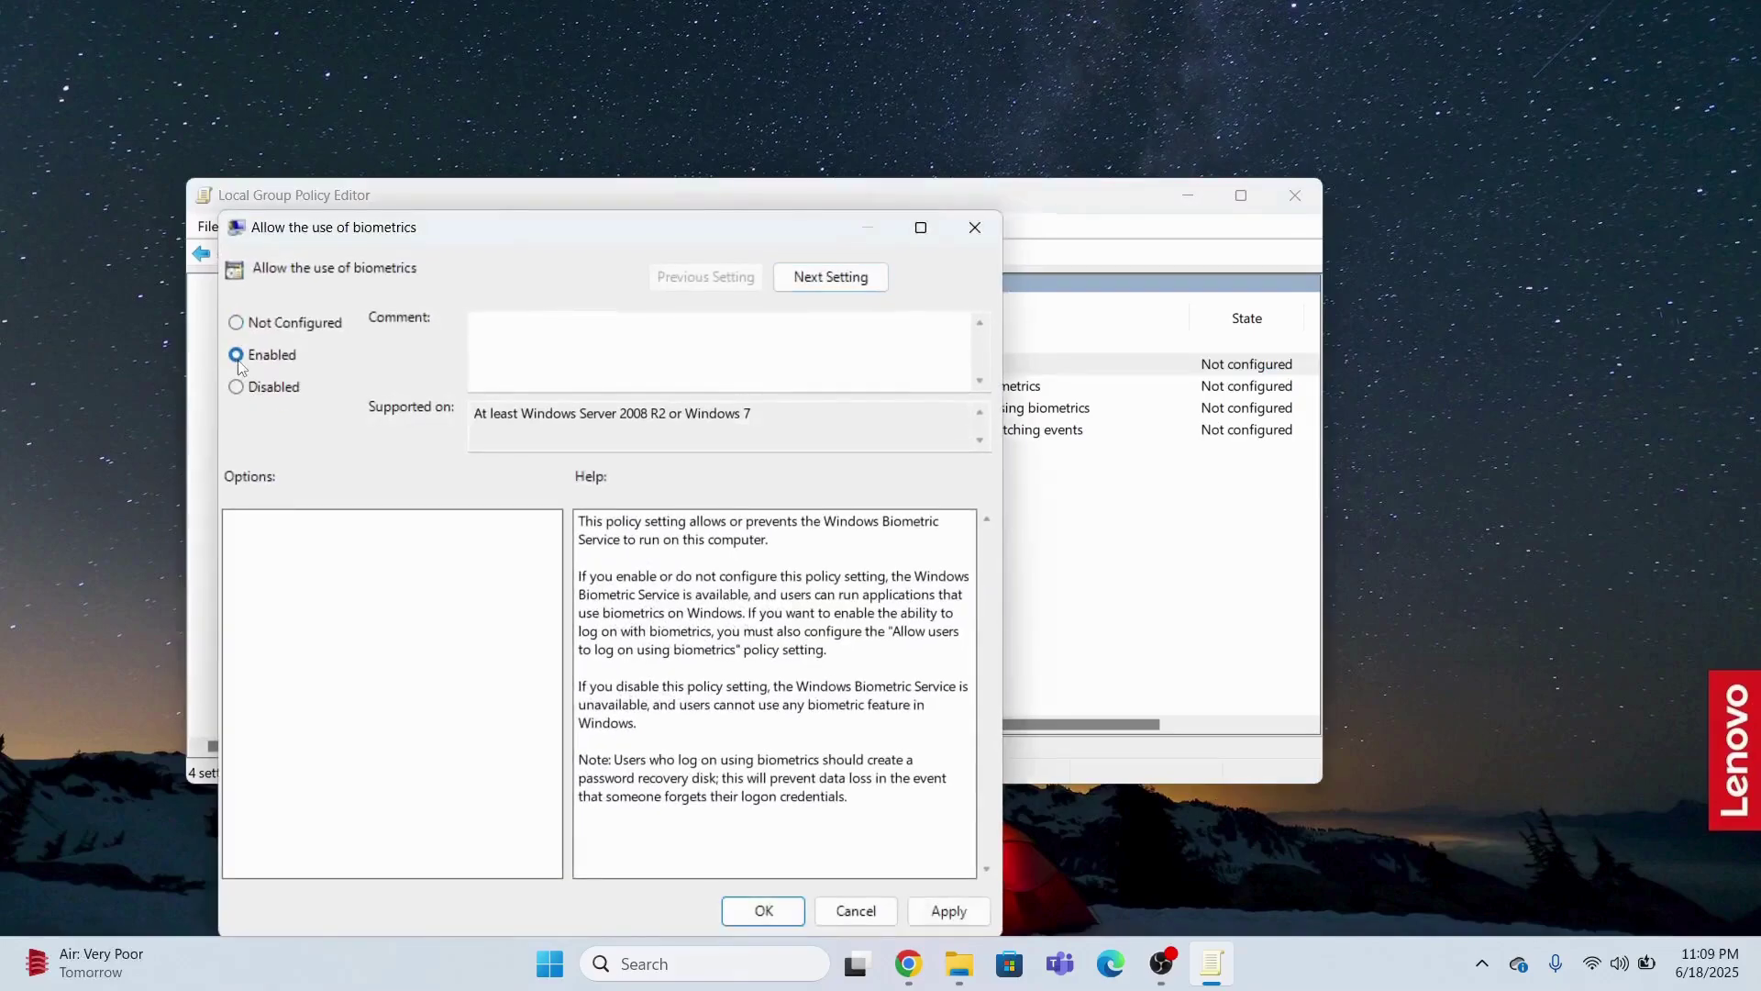
{"action": "left_click", "coordinate": [936, 914]}
{"action": "left_click", "coordinate": [778, 918]}
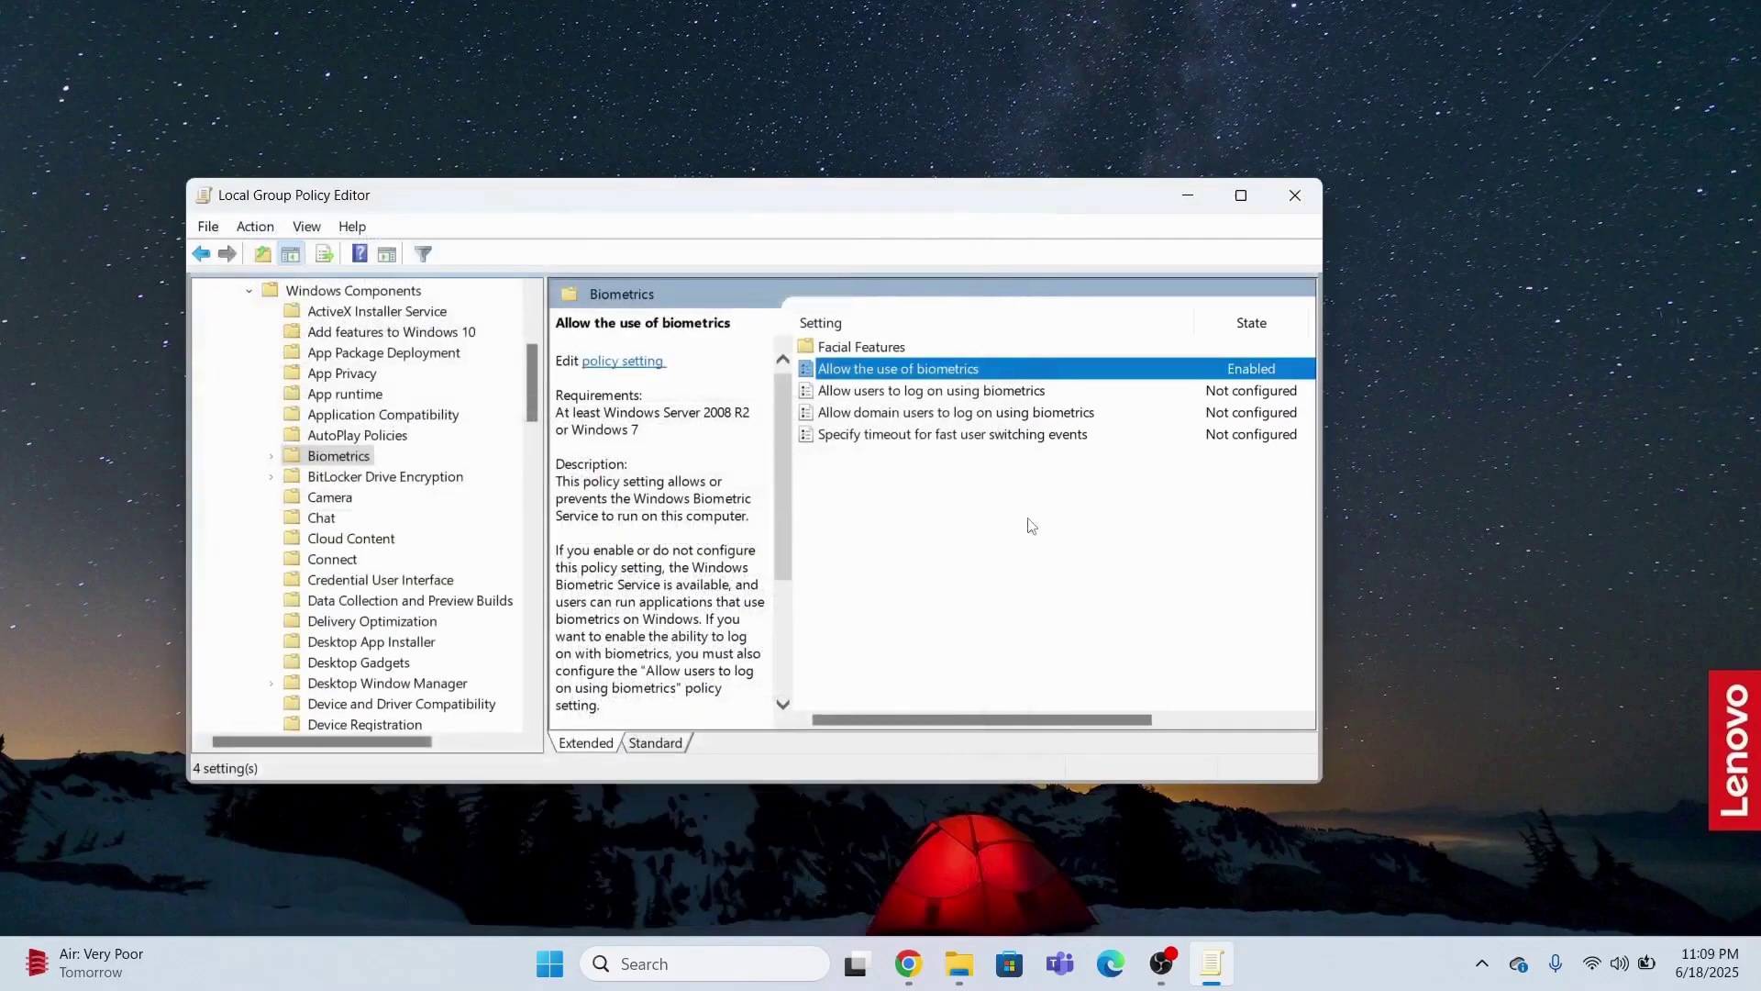
{"action": "double_click", "coordinate": [935, 392]}
{"action": "left_click", "coordinate": [57, 175]}
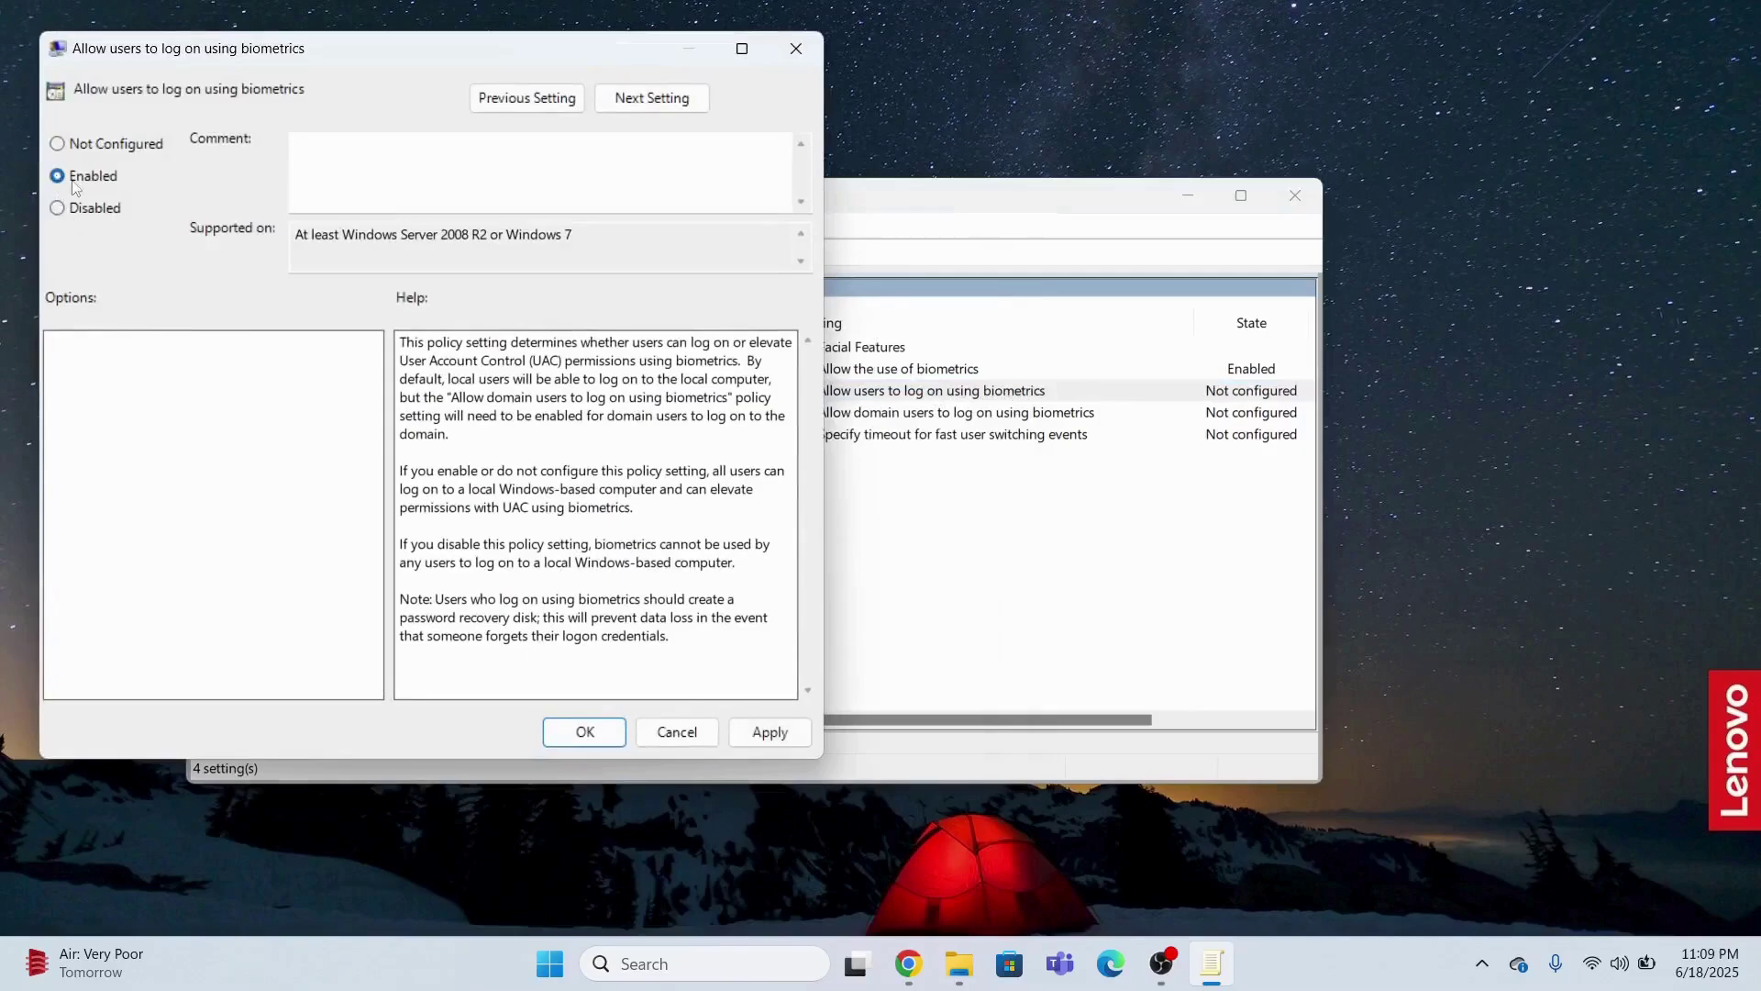
{"action": "left_click", "coordinate": [770, 733]}
{"action": "left_click", "coordinate": [586, 731]}
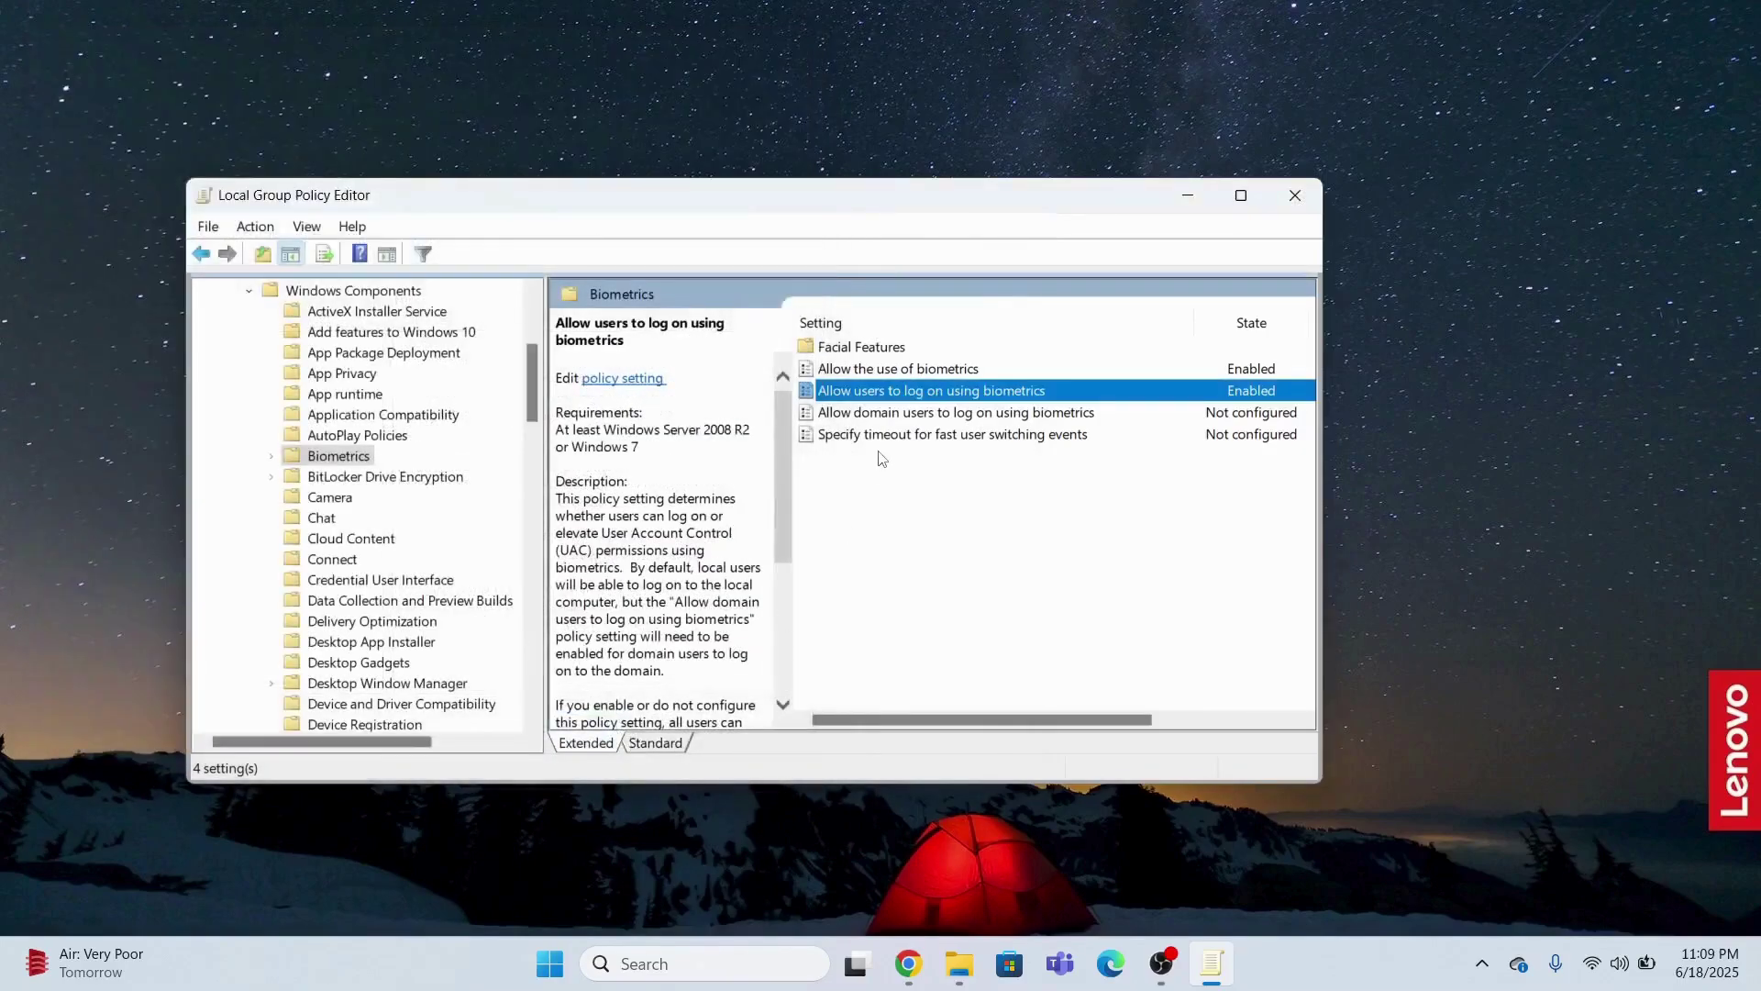
Step: Enable domain-user biometric logon and a 10-second fast-switching timeout, then close the editor
{"action": "double_click", "coordinate": [882, 415]}
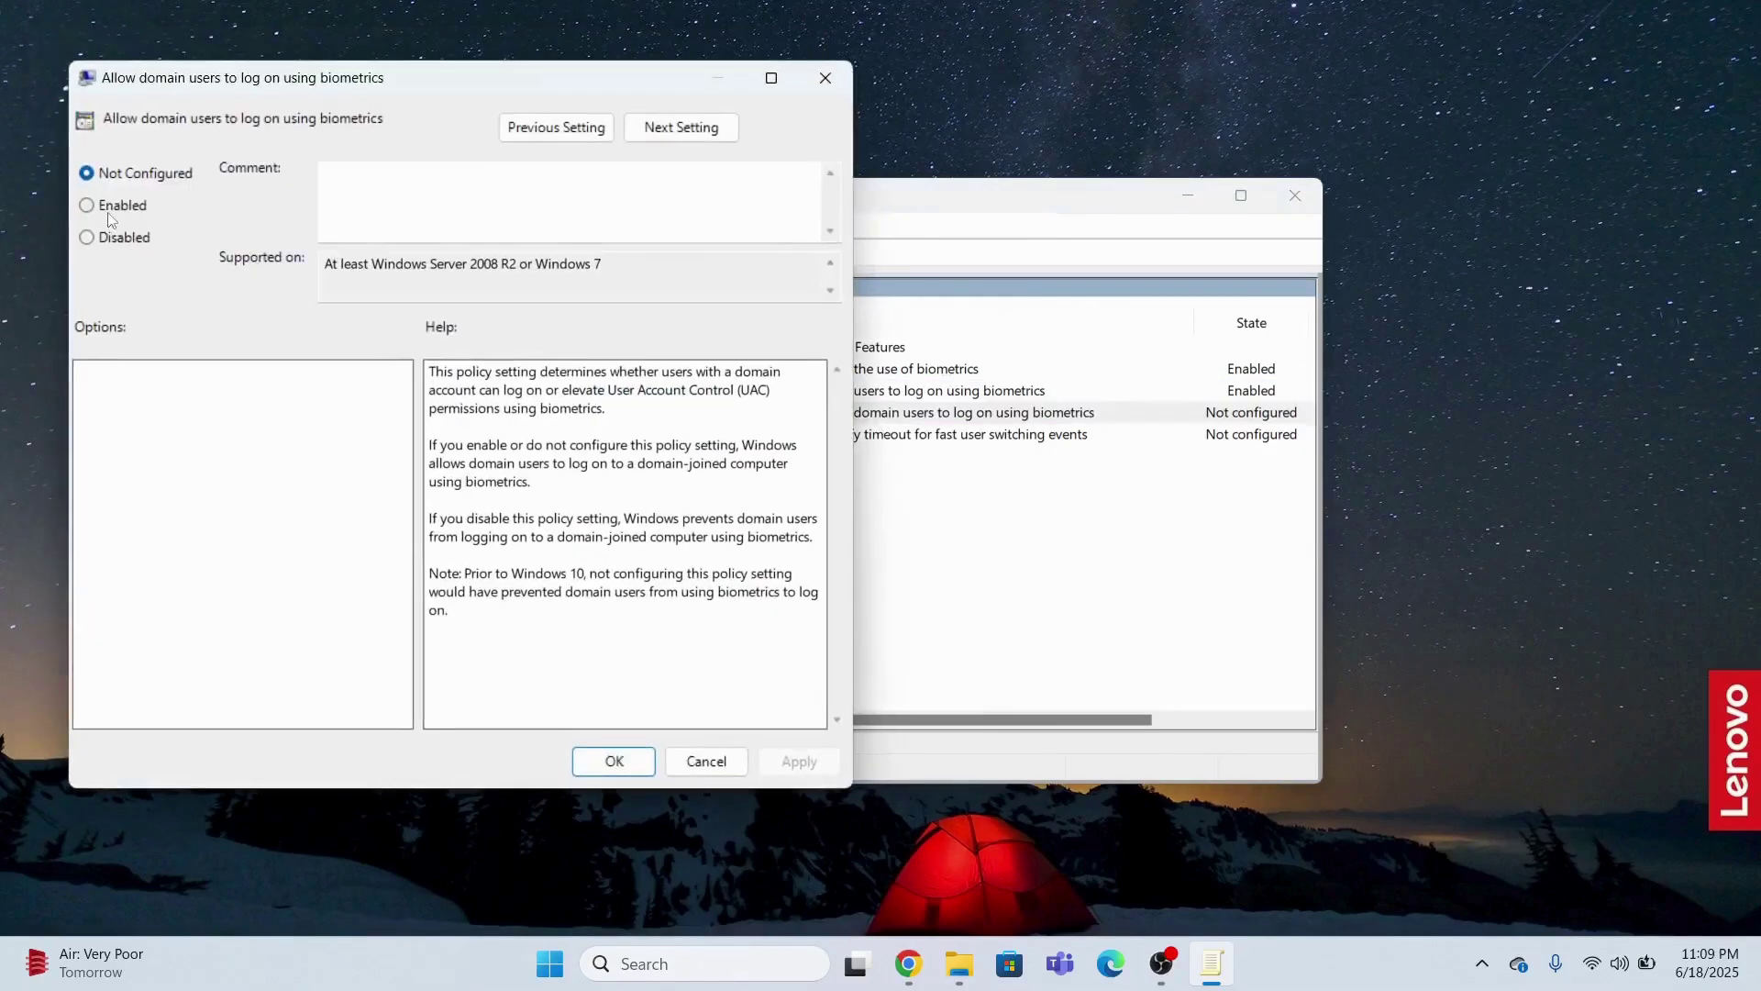
{"action": "left_click", "coordinate": [108, 211]}
{"action": "left_click", "coordinate": [798, 760]}
{"action": "left_click", "coordinate": [614, 763]}
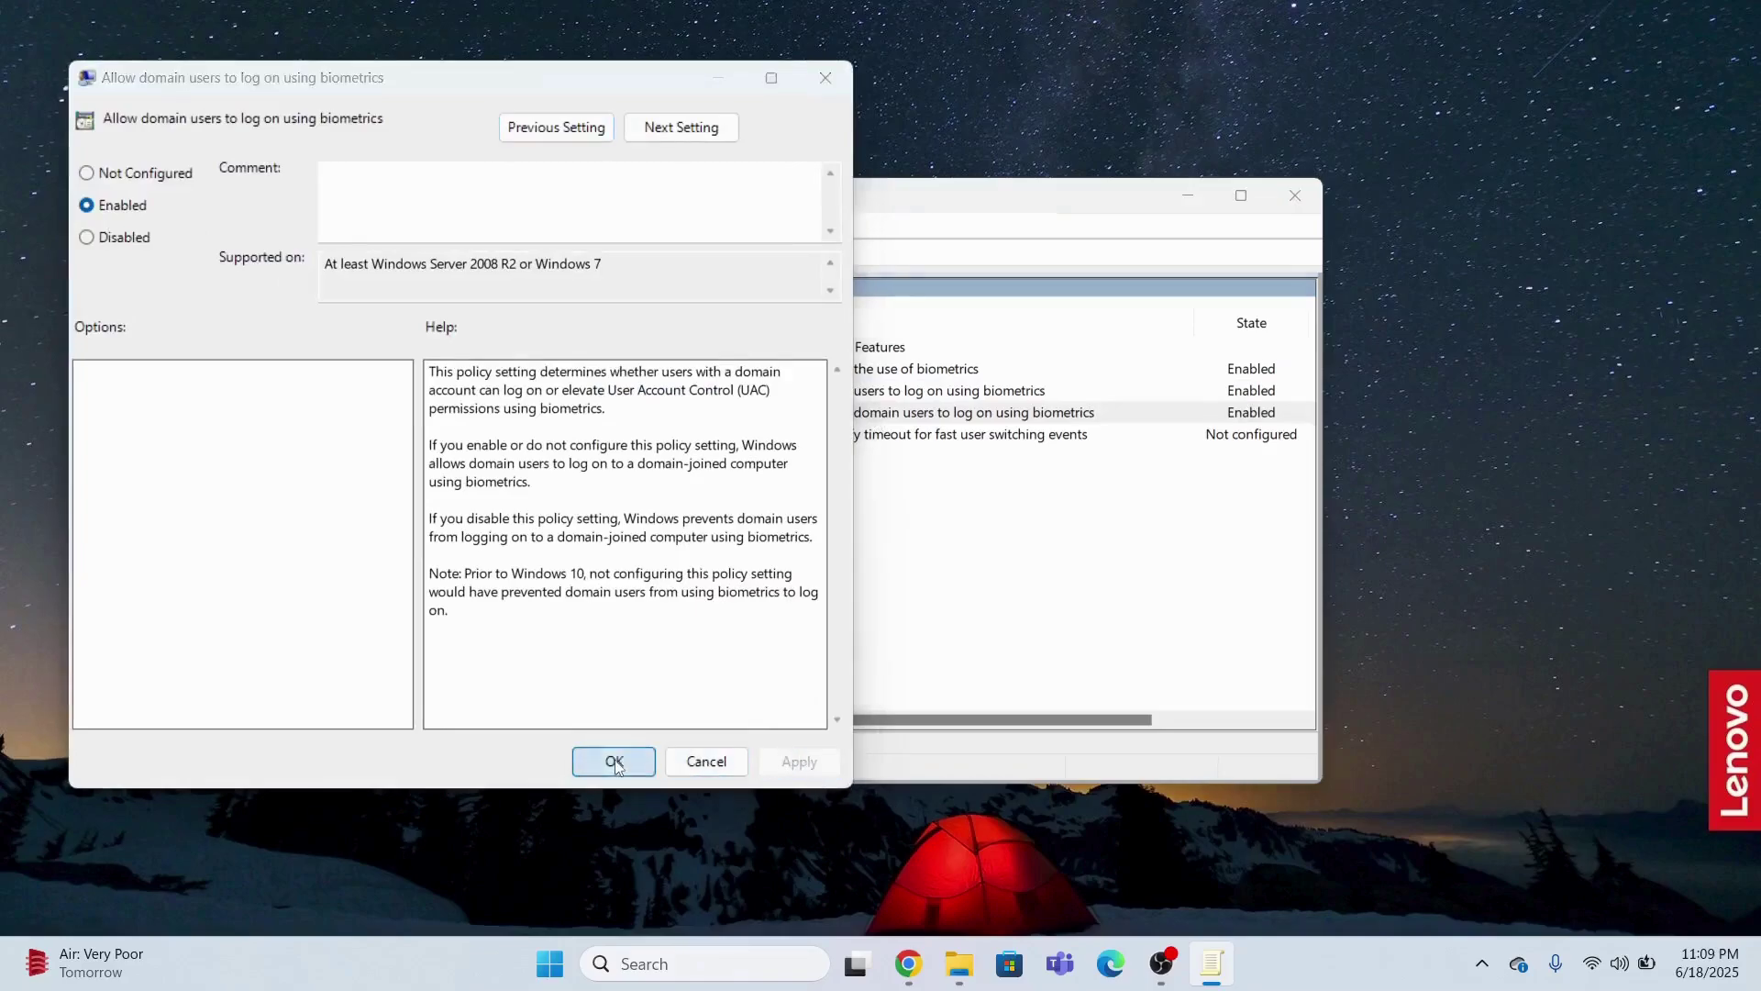
{"action": "double_click", "coordinate": [888, 437]}
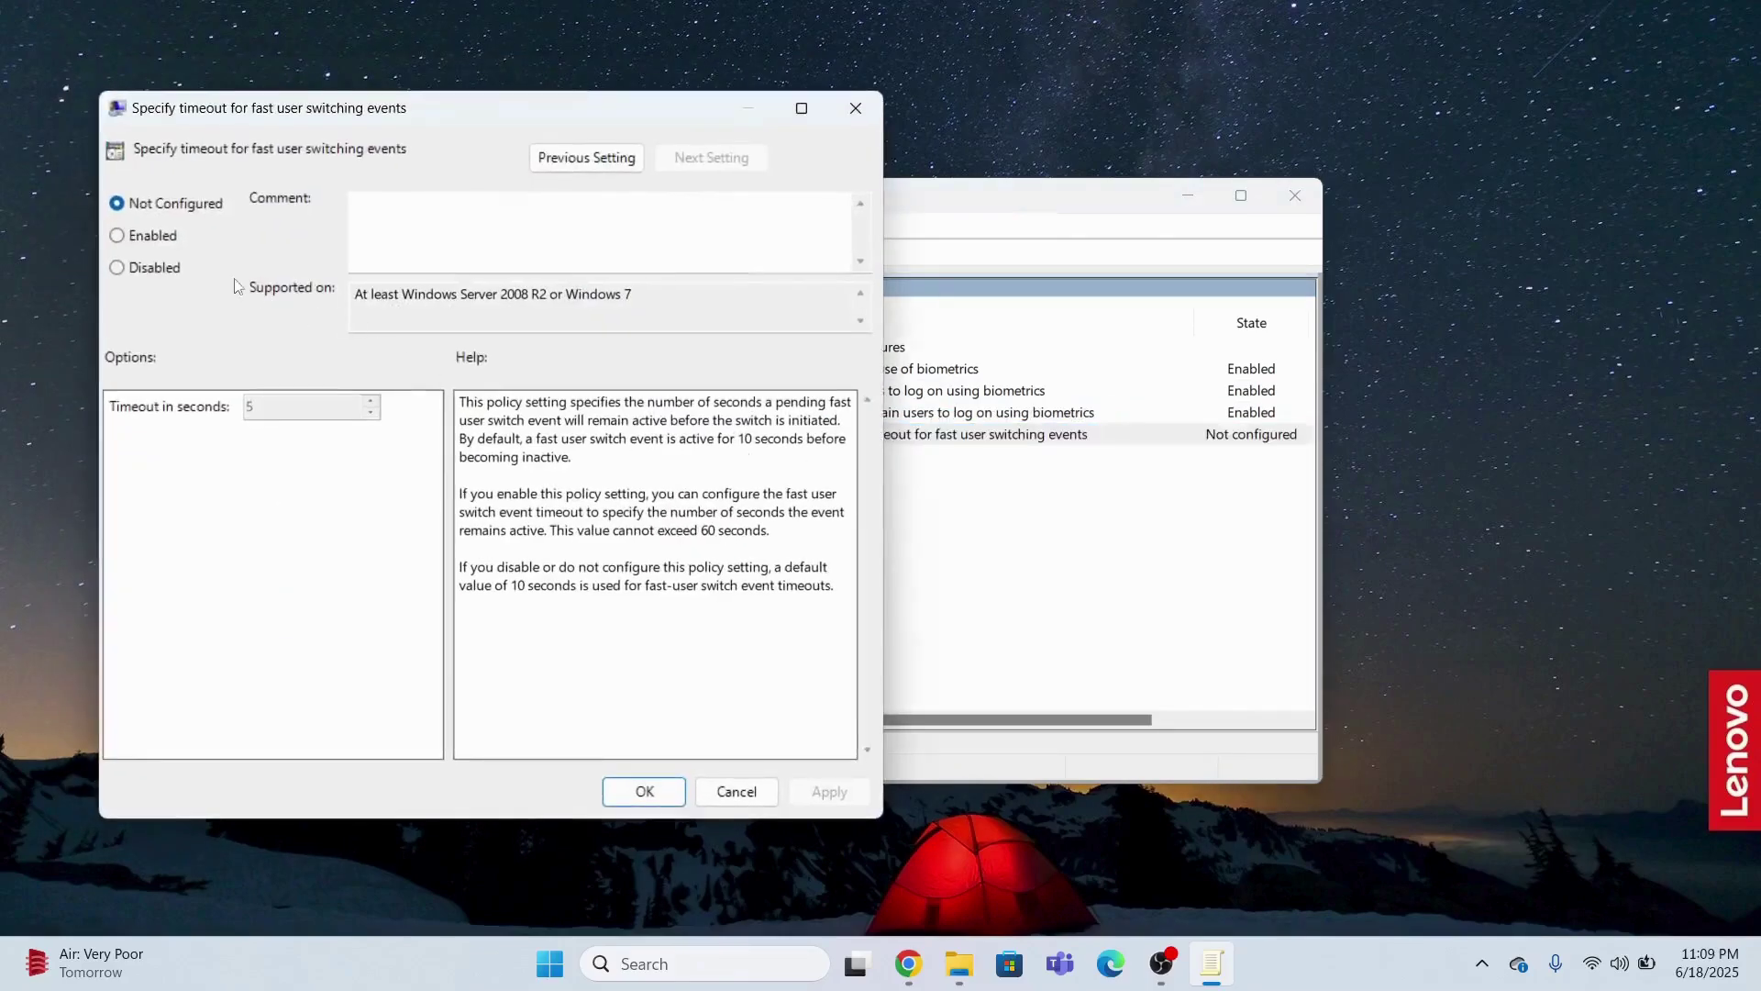
{"action": "left_click", "coordinate": [117, 234]}
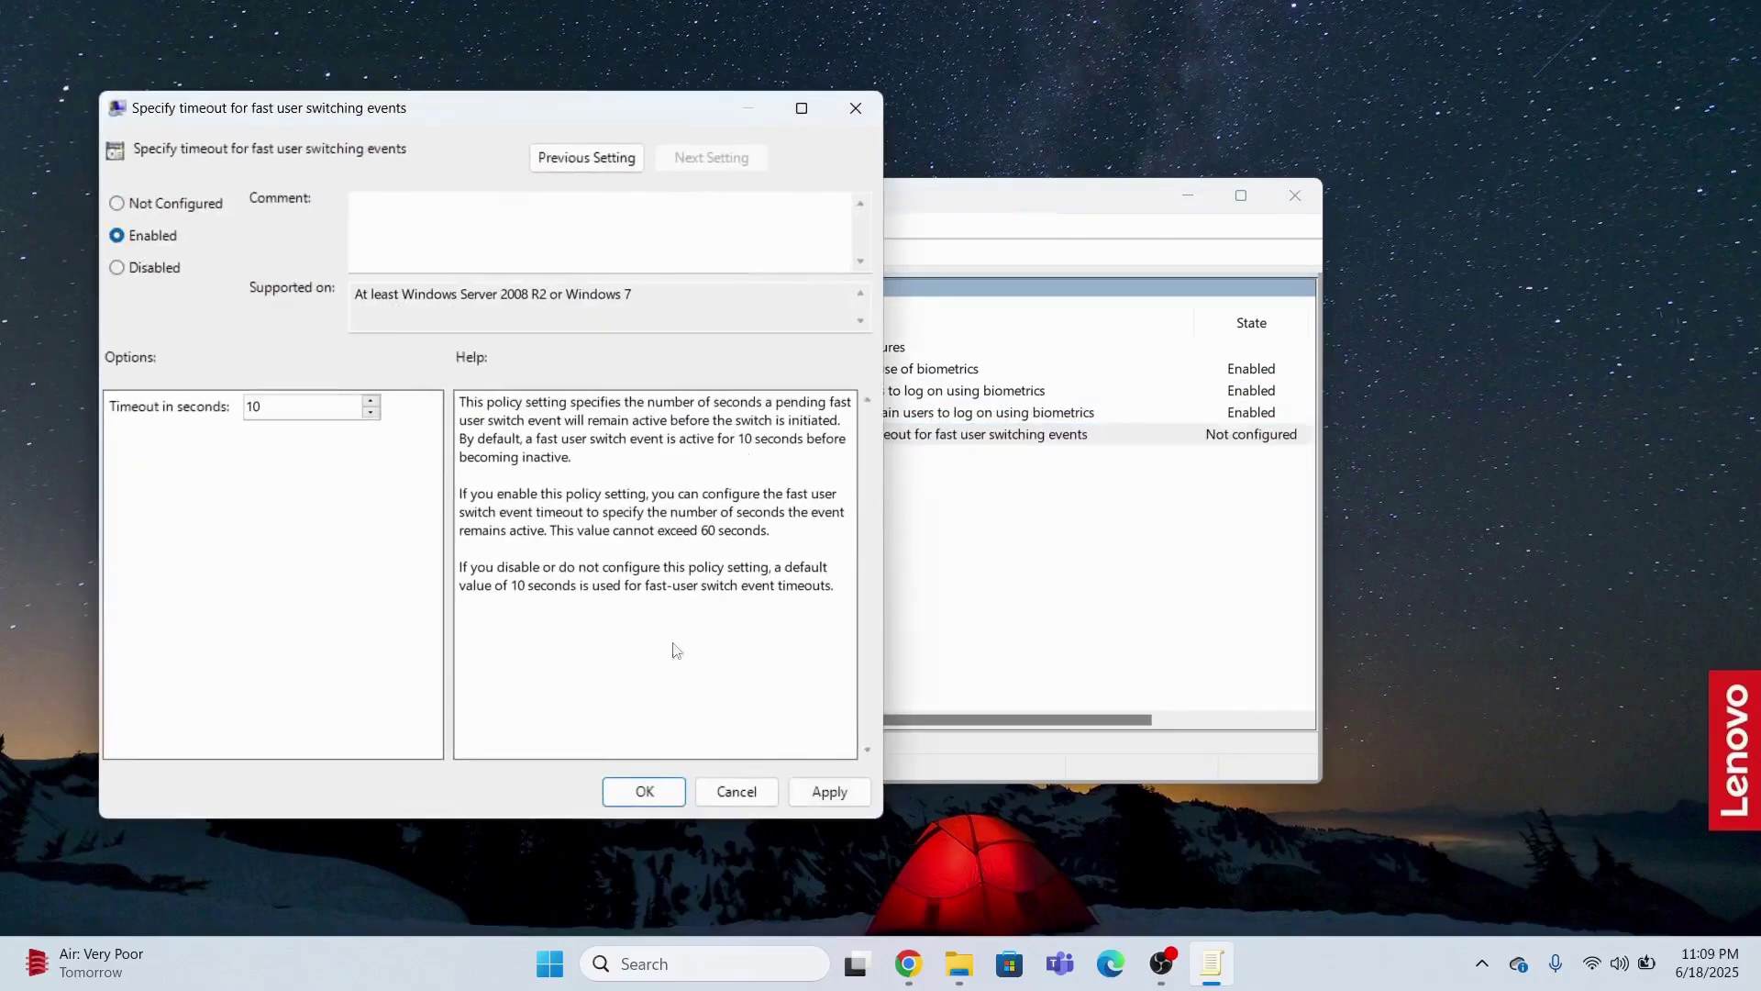
{"action": "left_click", "coordinate": [831, 791]}
{"action": "left_click", "coordinate": [725, 791]}
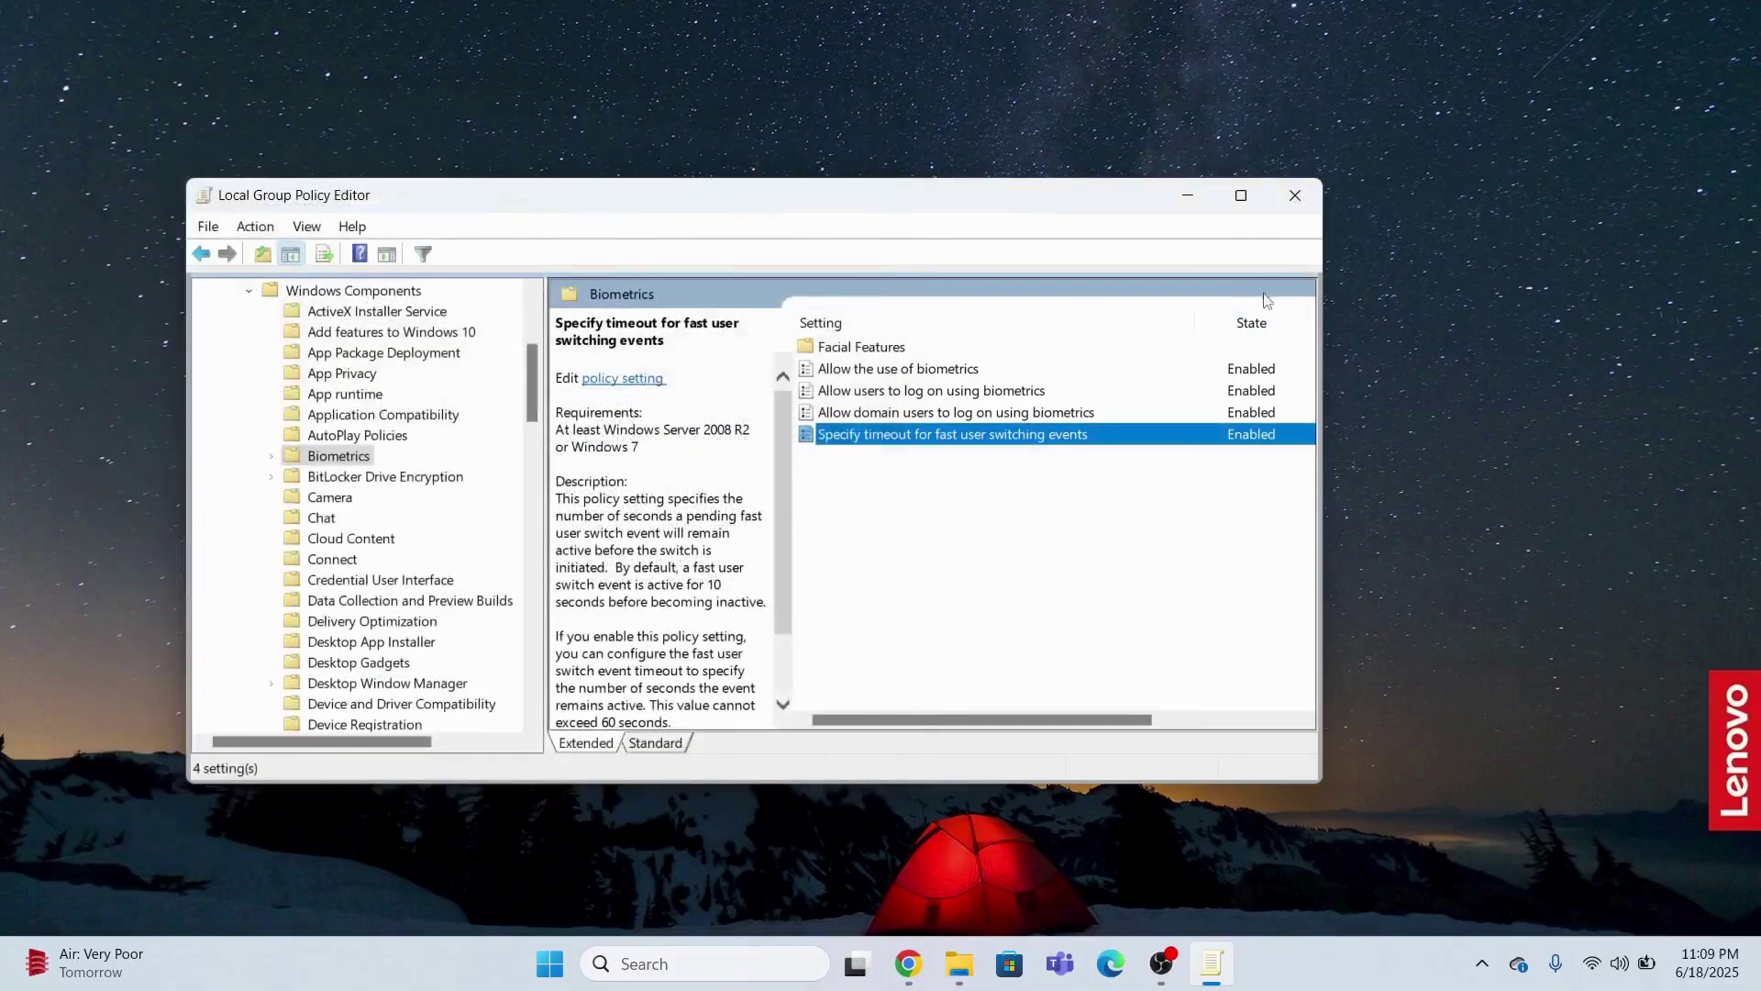
{"action": "left_click", "coordinate": [1295, 196]}
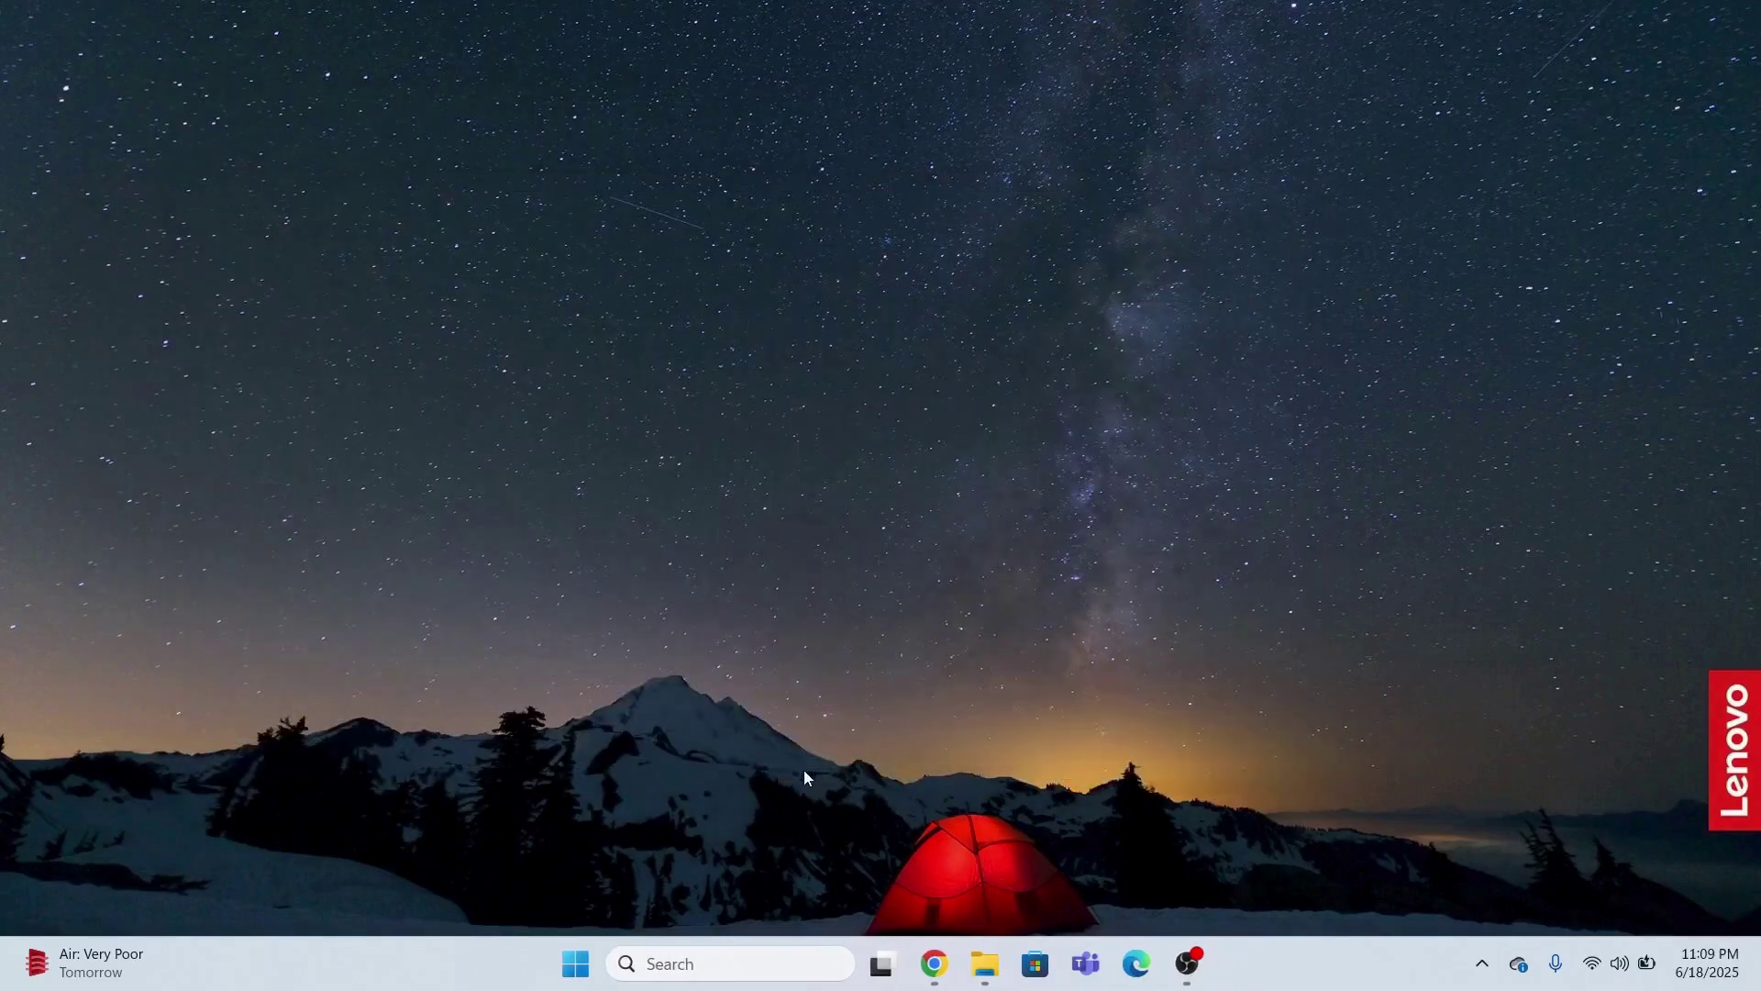
Step: Open Device Manager from search with 'de' and maximize its window
{"action": "left_click", "coordinate": [697, 974]}
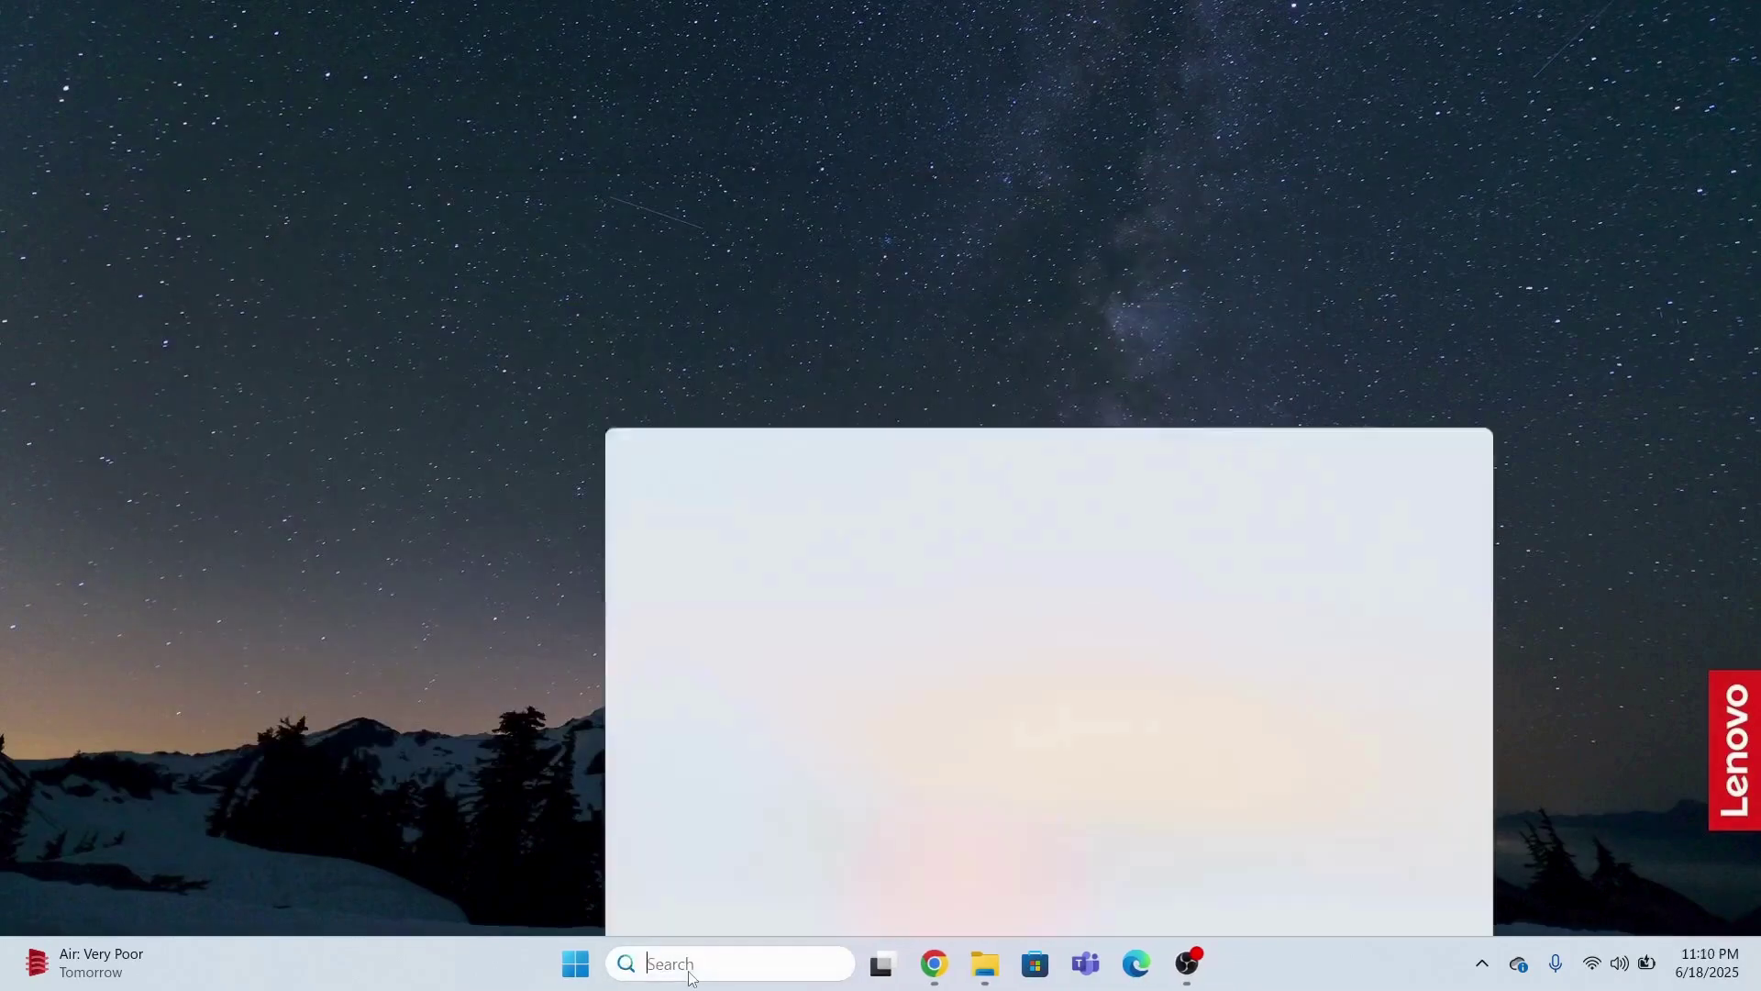
{"action": "type", "text": "de"}
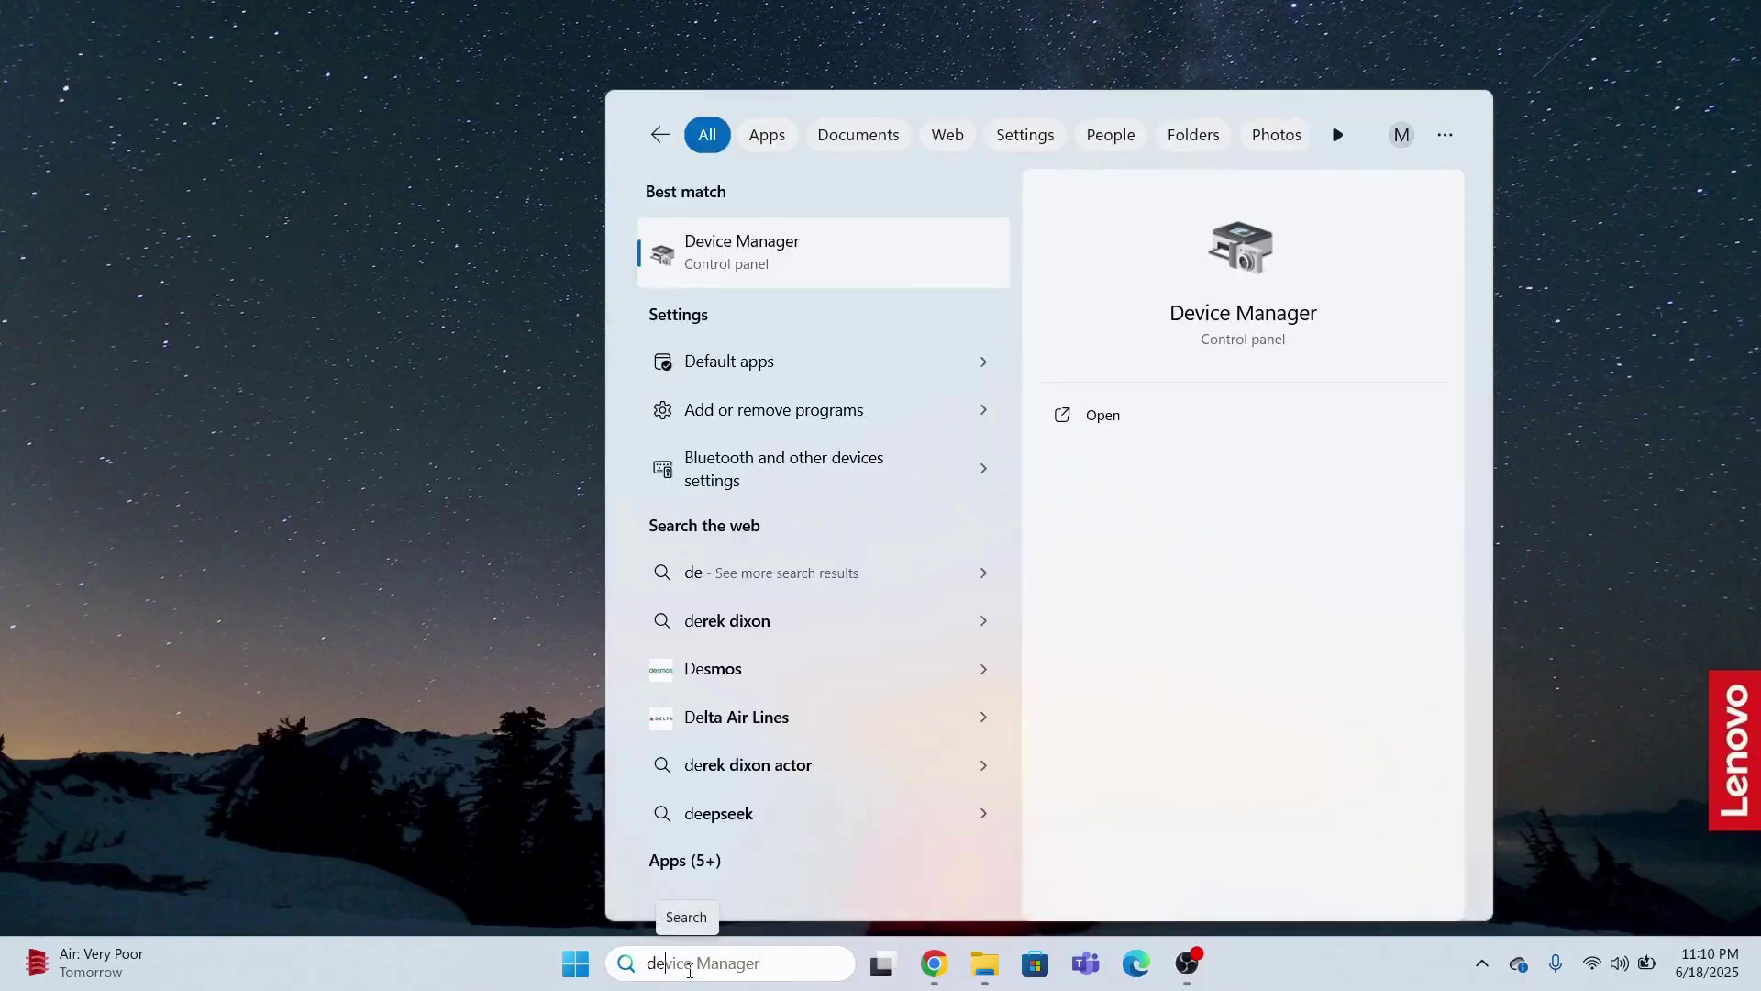
{"action": "left_click", "coordinate": [793, 260]}
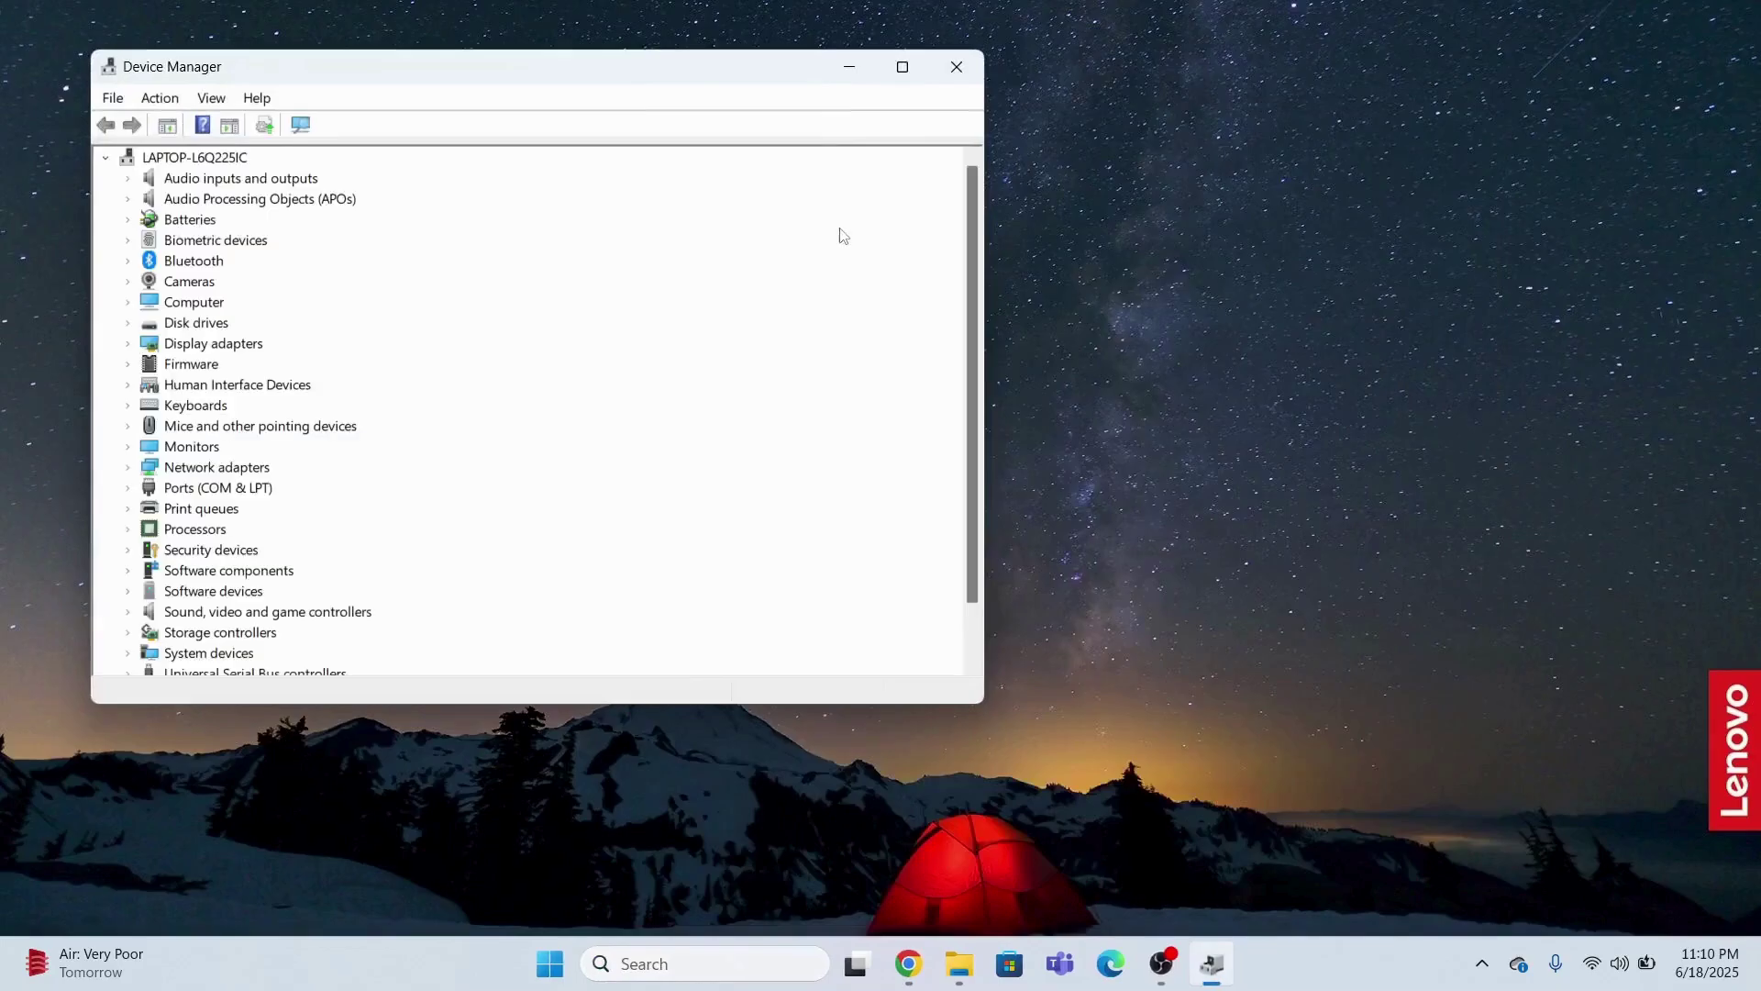
{"action": "left_click", "coordinate": [902, 66]}
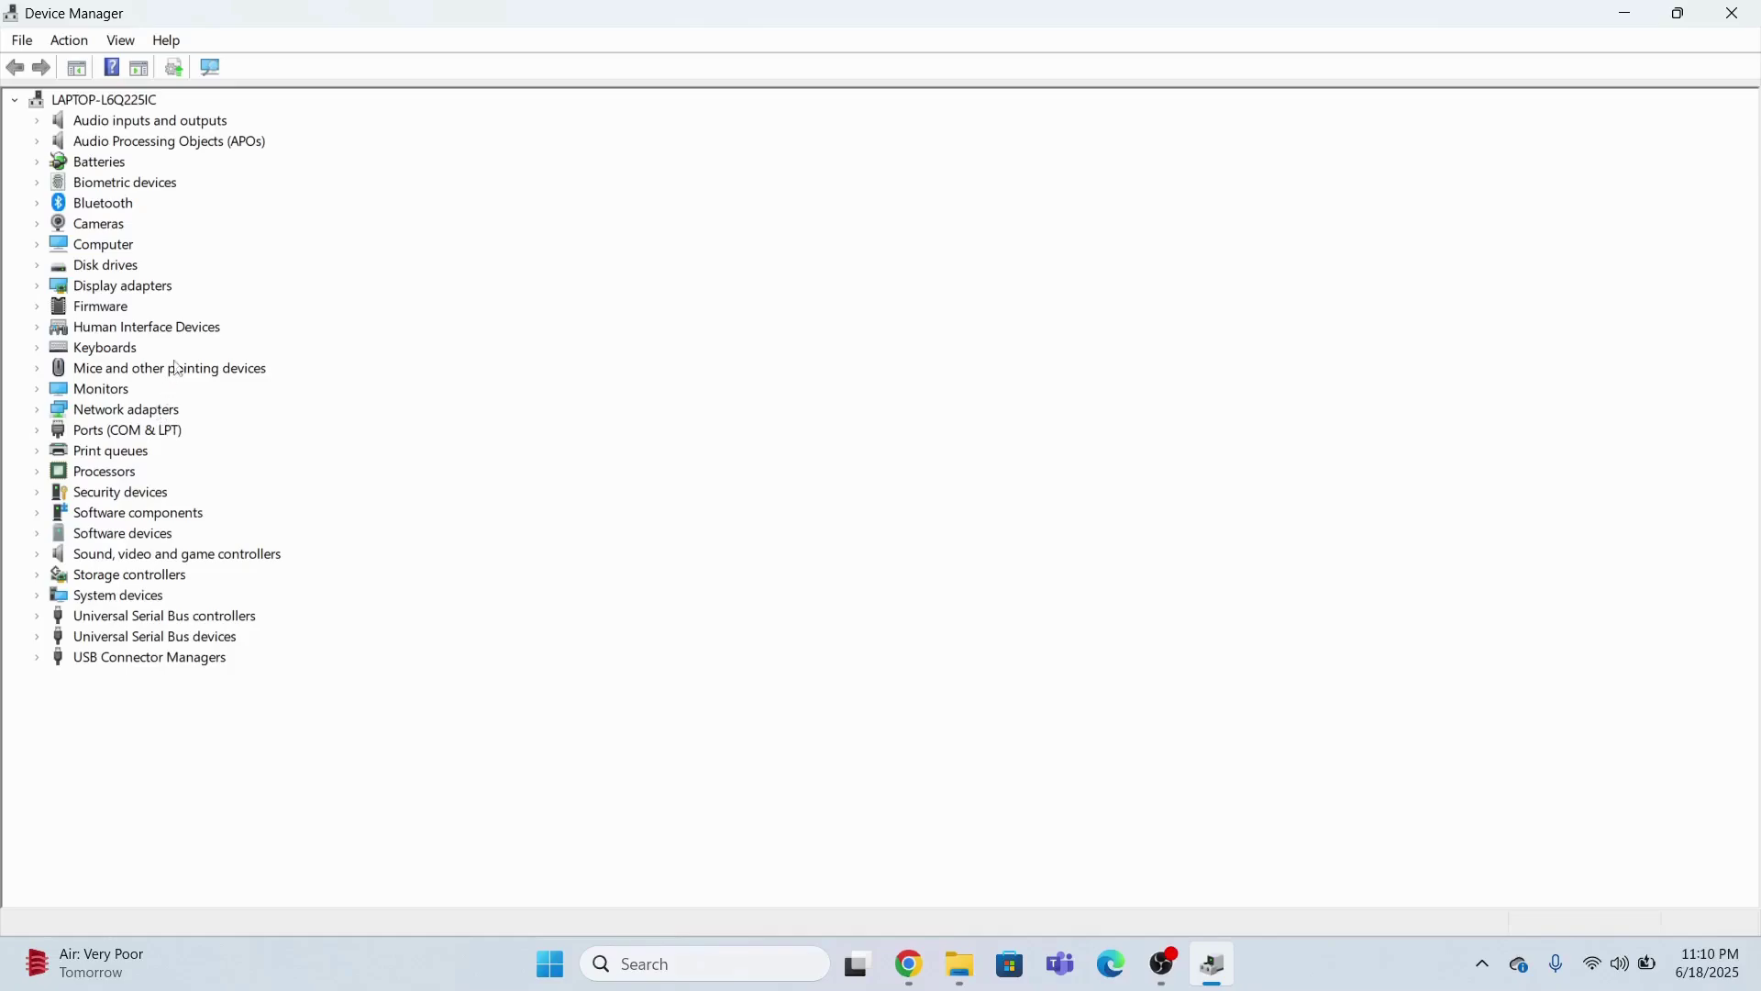
Step: Expand Biometric devices and bring up the FPC Fingerprint Reader's actions
{"action": "left_click", "coordinate": [107, 191]}
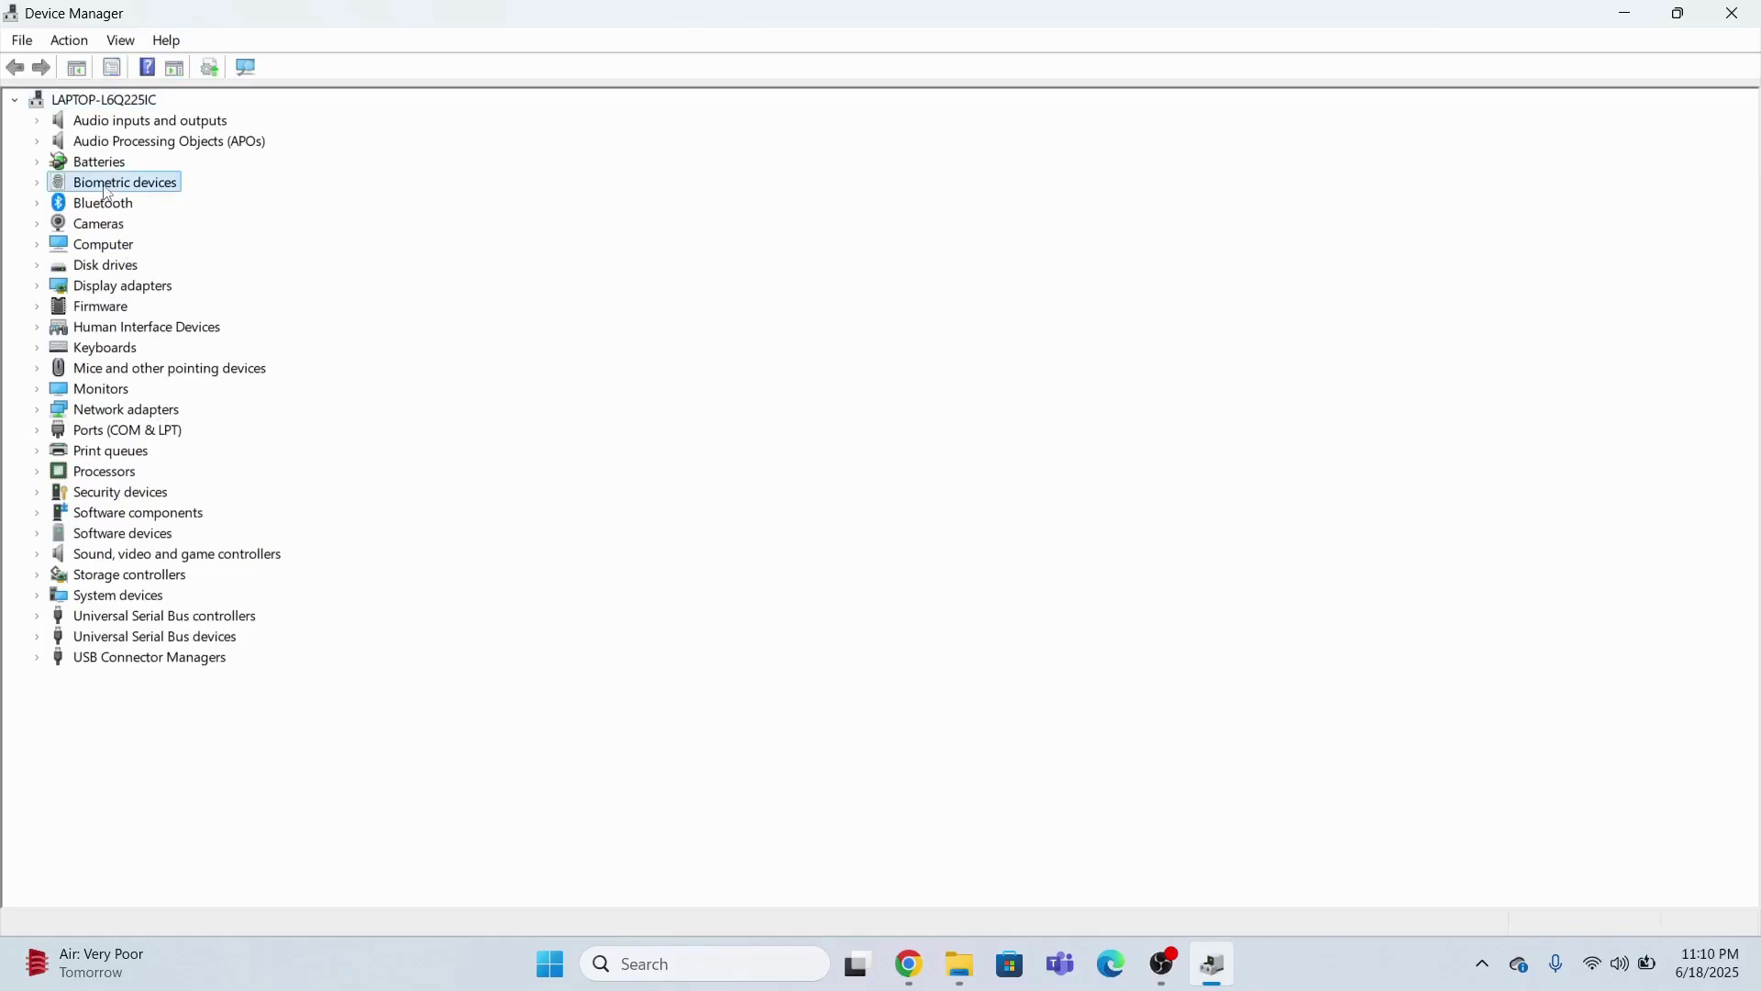
{"action": "right_click", "coordinate": [108, 191]}
{"action": "left_click", "coordinate": [85, 191]}
{"action": "left_click", "coordinate": [38, 182]}
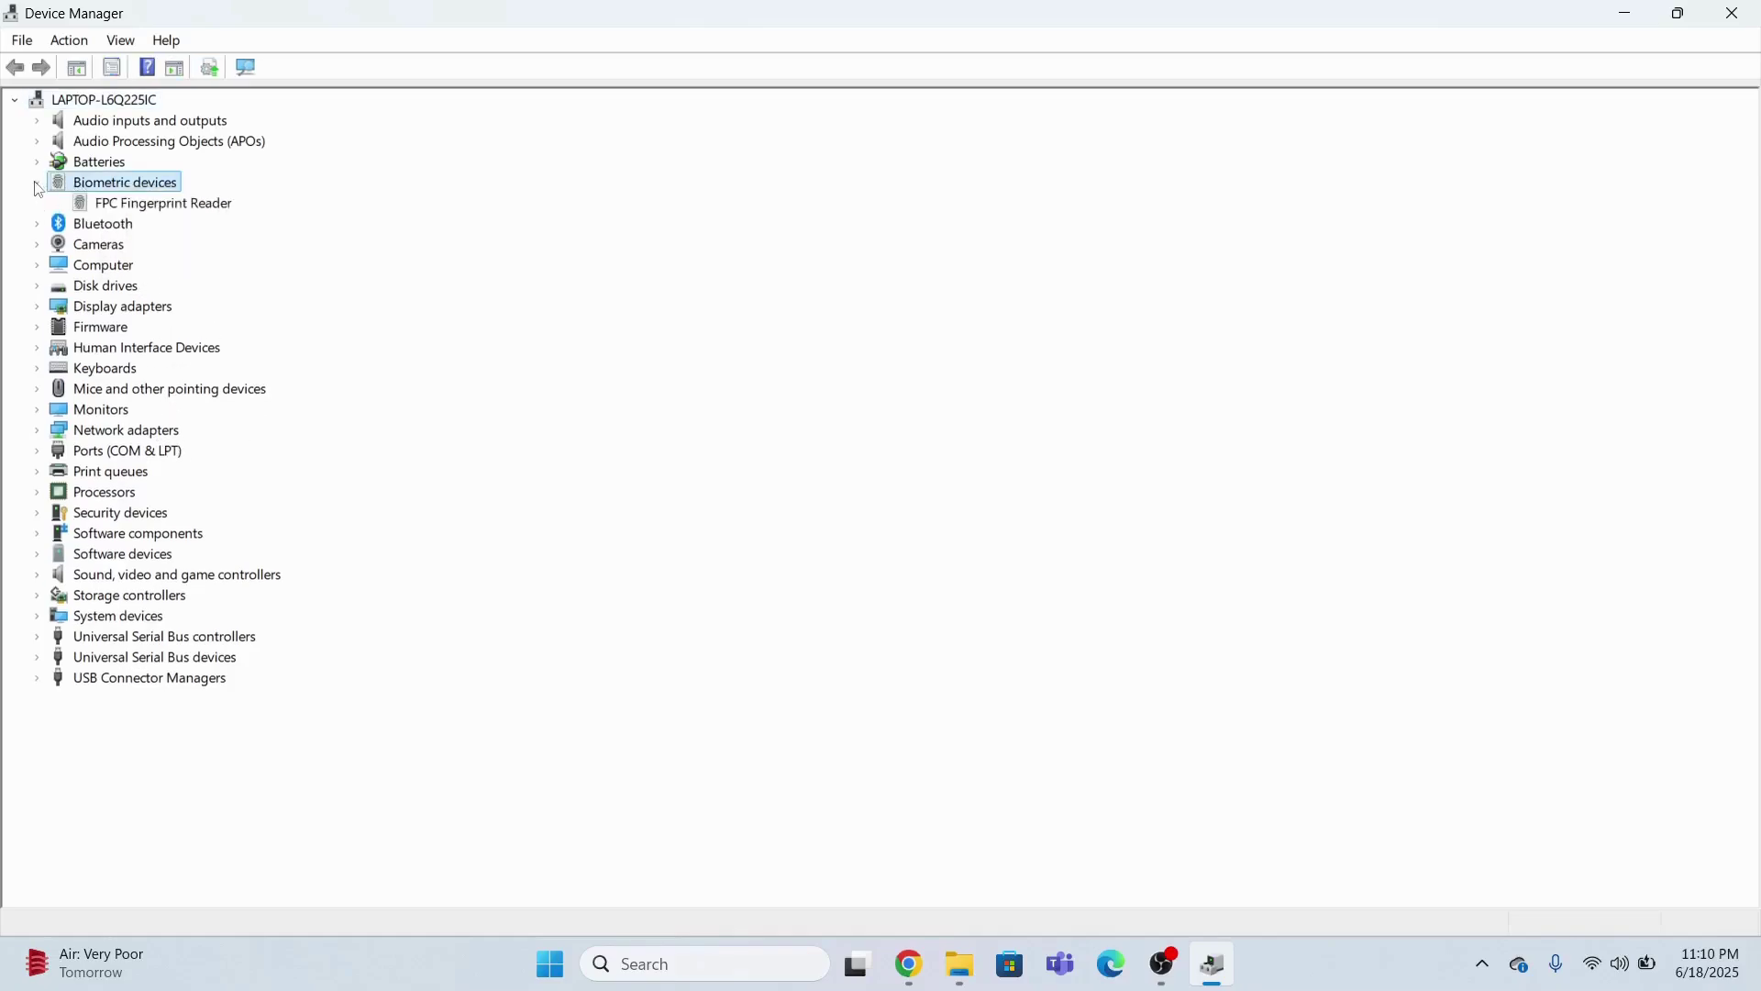
{"action": "left_click", "coordinate": [109, 211]}
{"action": "right_click", "coordinate": [110, 212]}
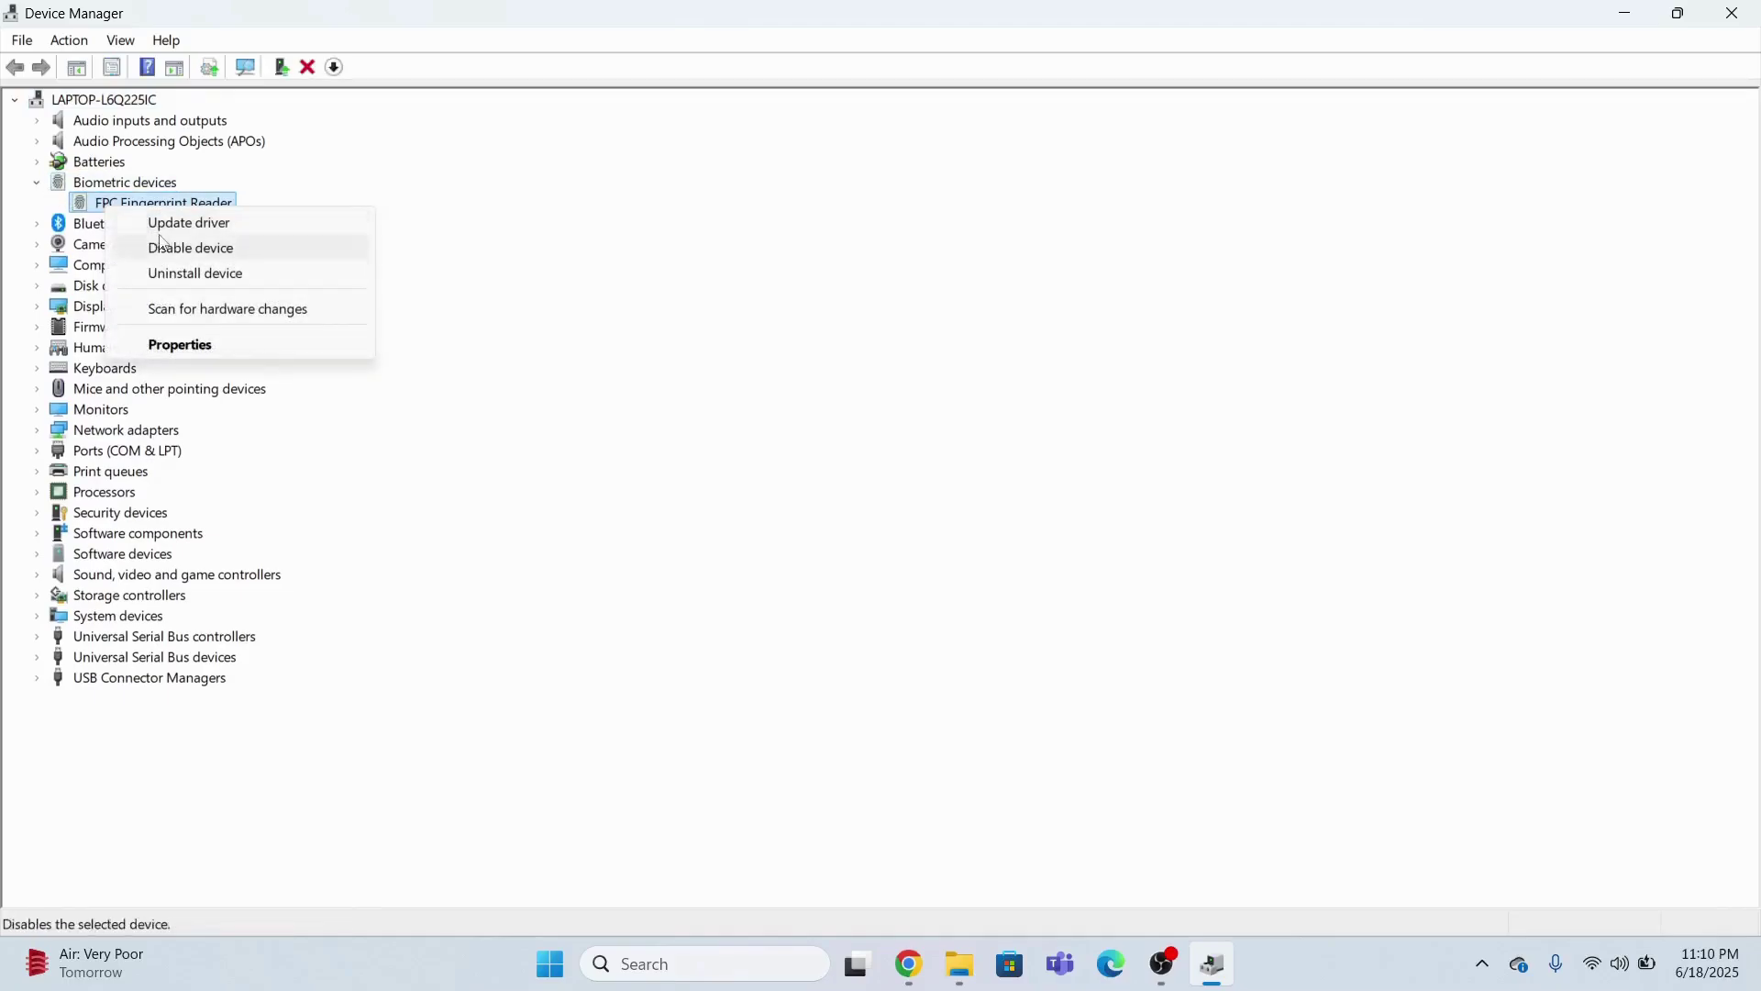
Step: Run an automatic driver search for the FPC Fingerprint Reader, confirming the best driver is installed
{"action": "left_click", "coordinate": [162, 223]}
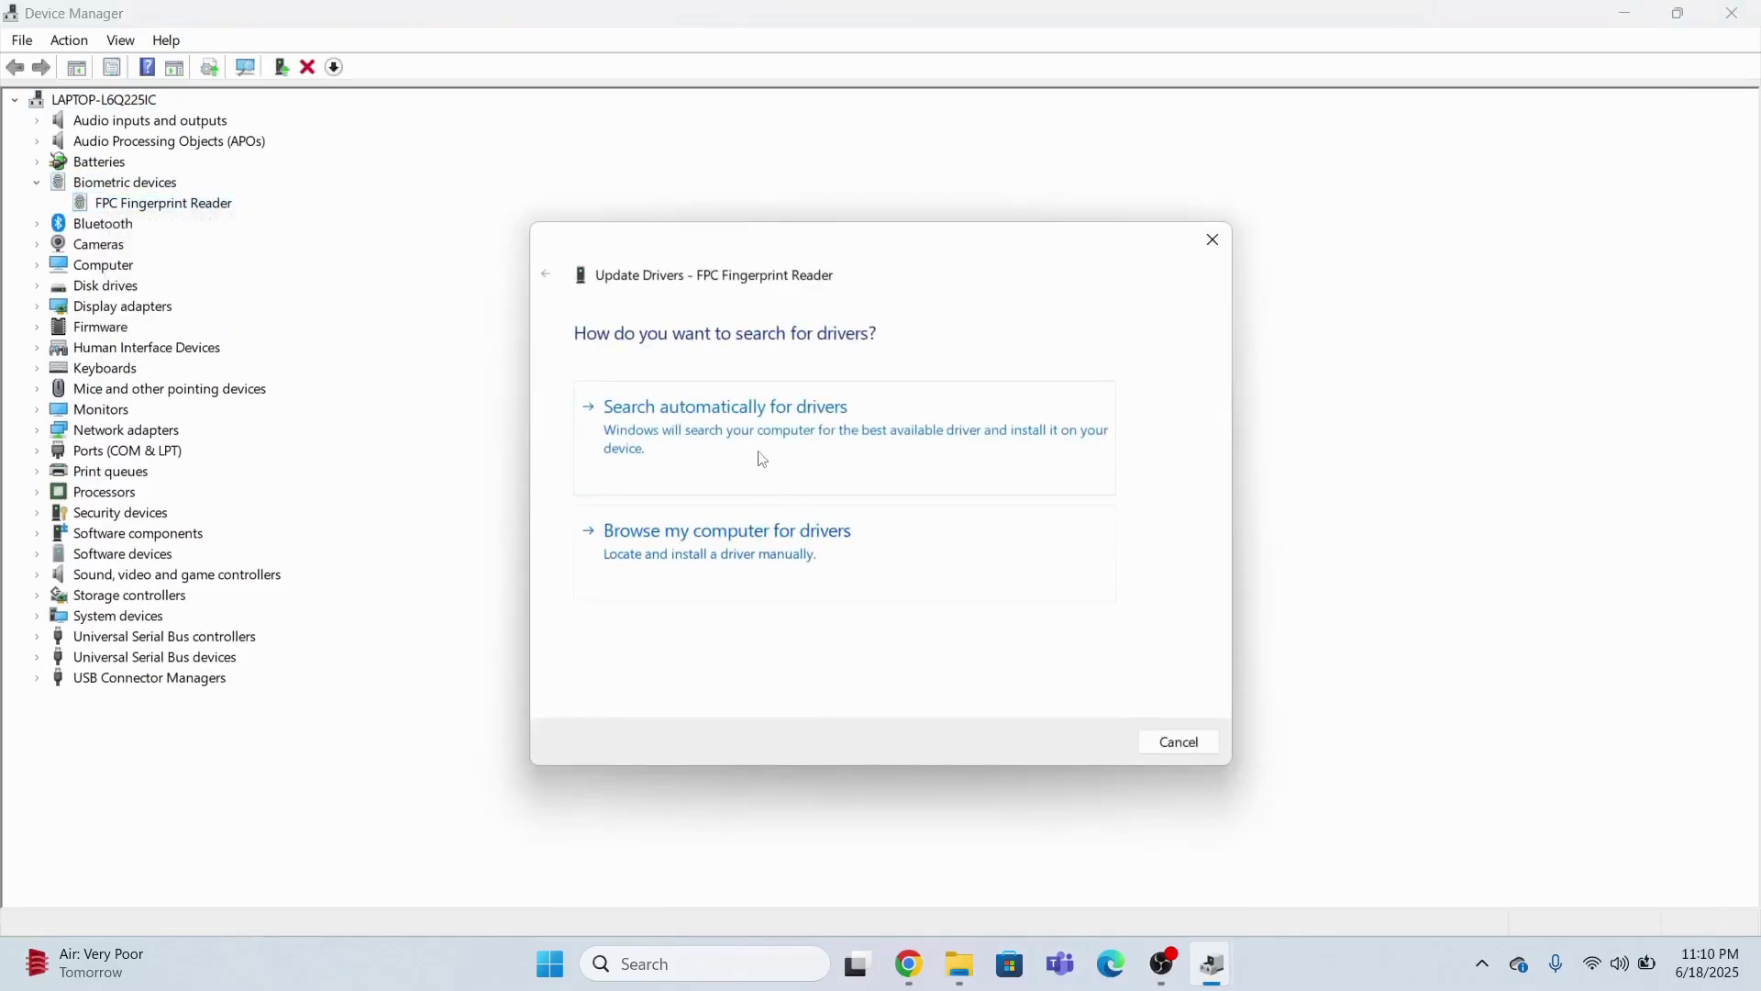
{"action": "left_click", "coordinate": [738, 431]}
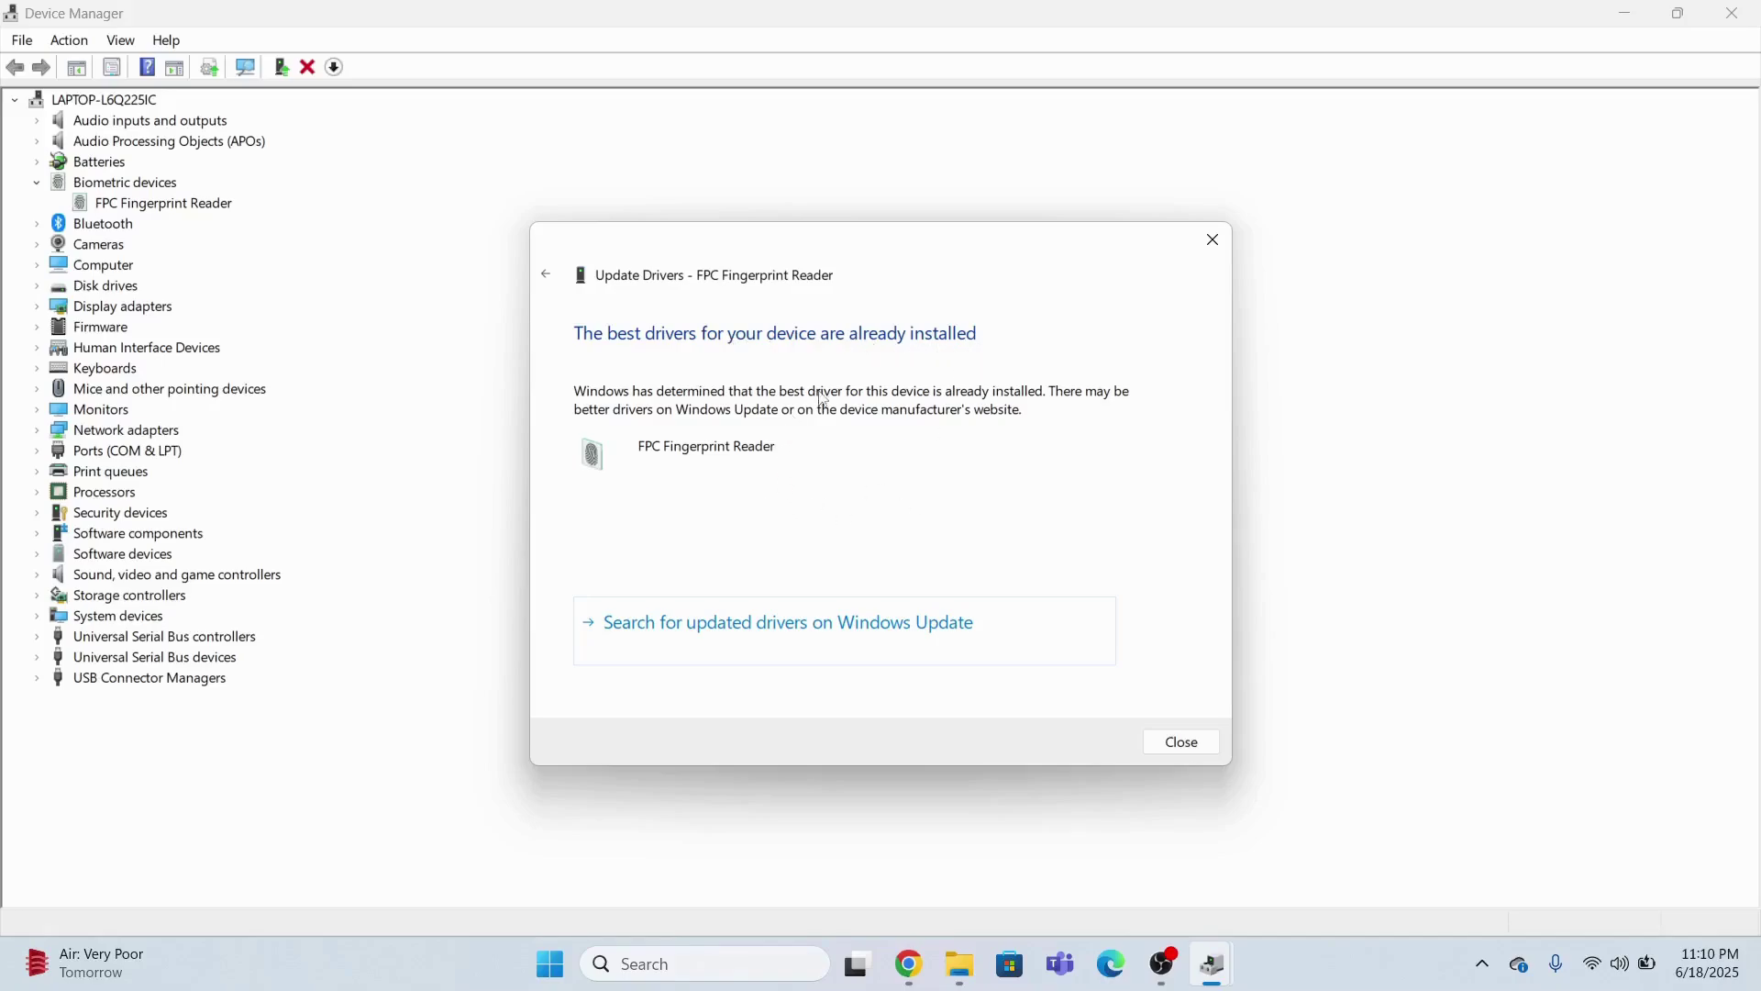
{"action": "left_click", "coordinate": [1186, 746]}
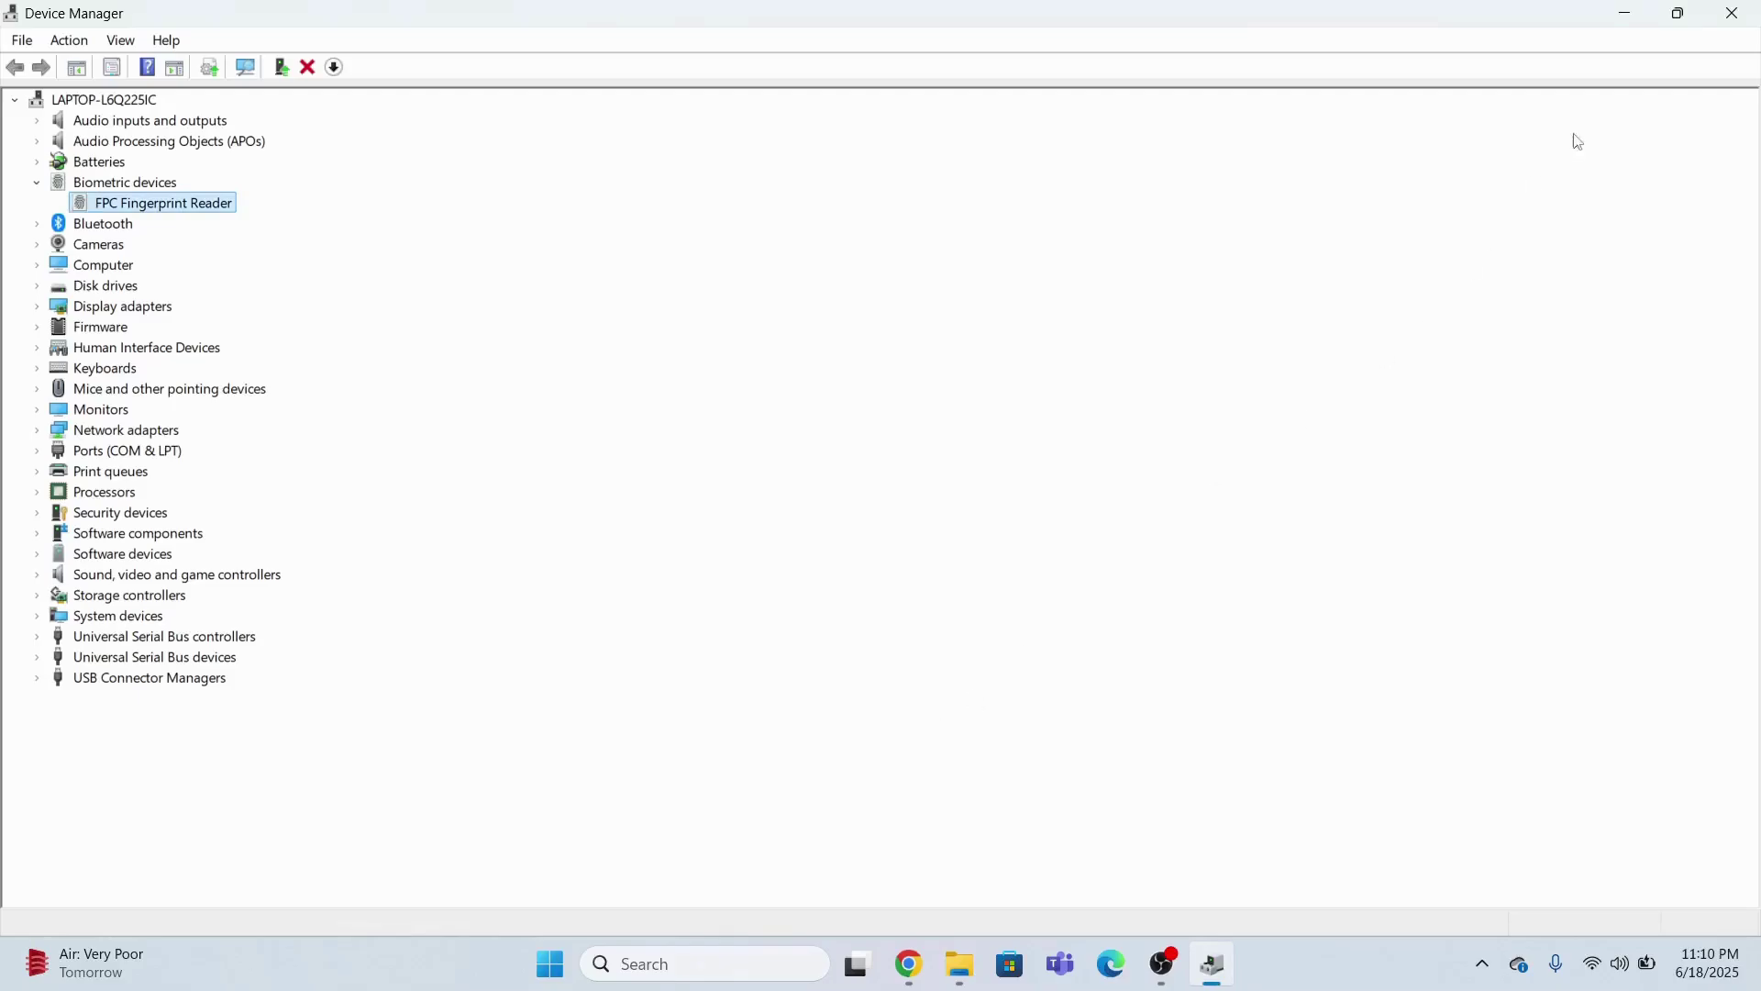
Step: Close Device Manager and open the Settings app by searching 'se'
{"action": "left_click", "coordinate": [1752, 16]}
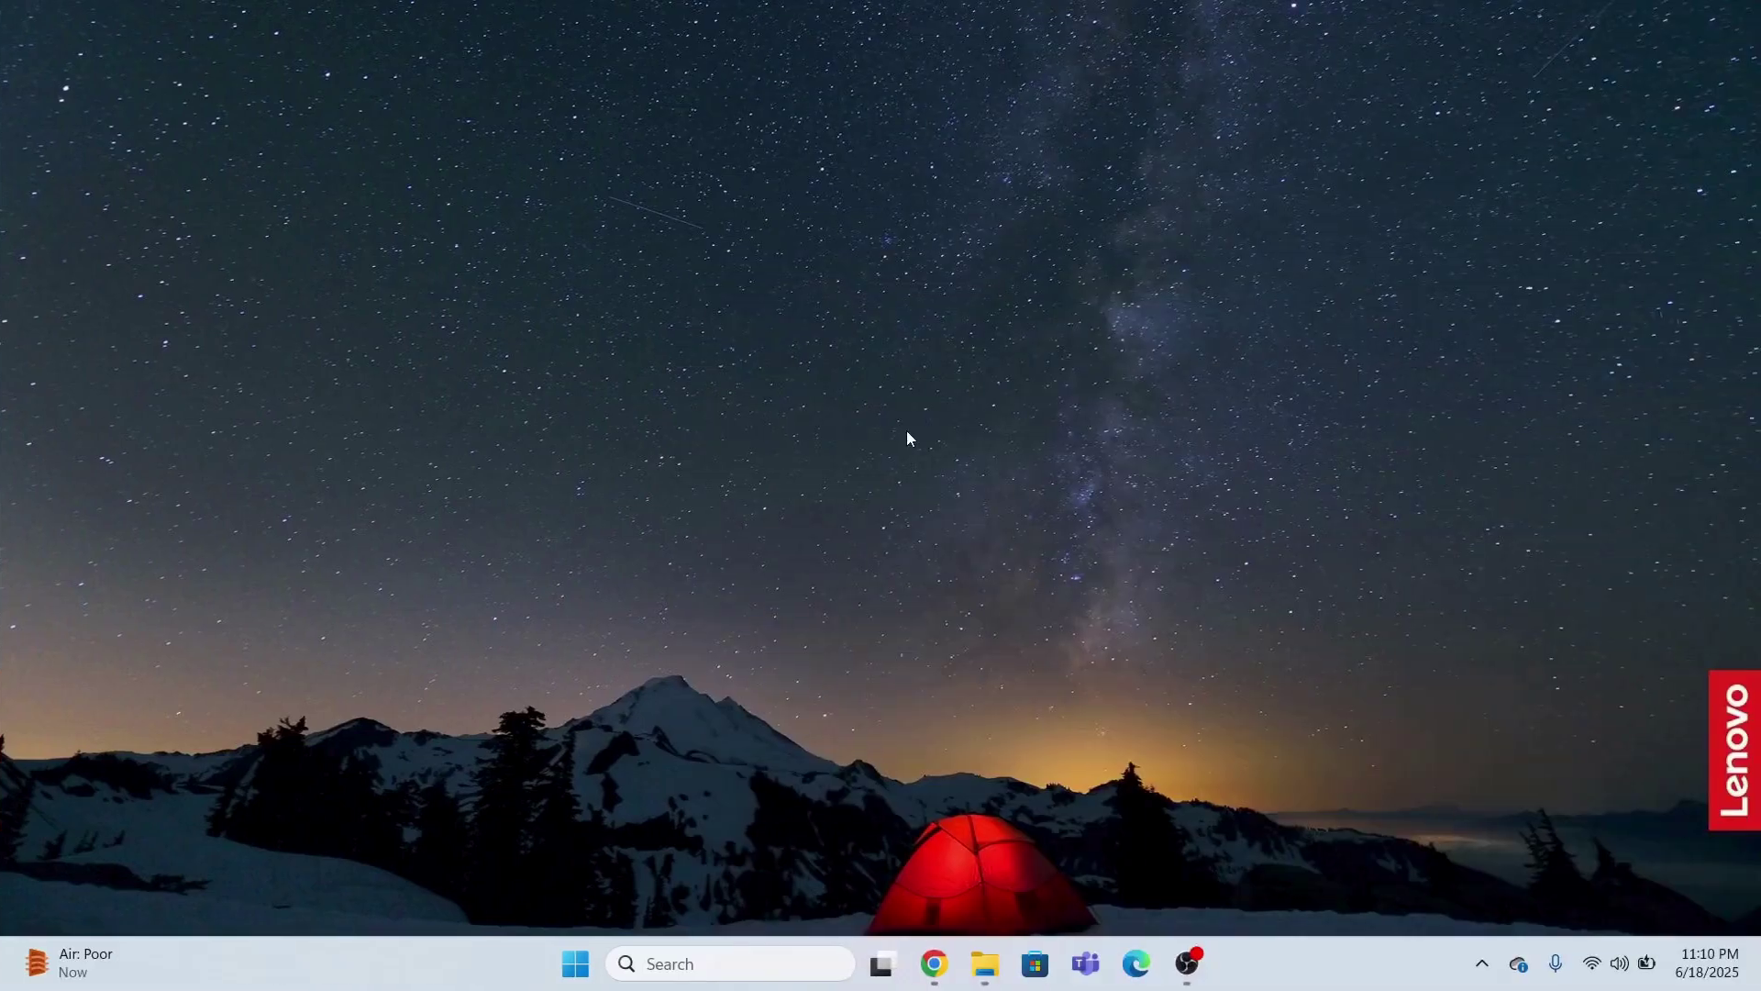
{"action": "left_click", "coordinate": [725, 959]}
{"action": "type", "text": "s"}
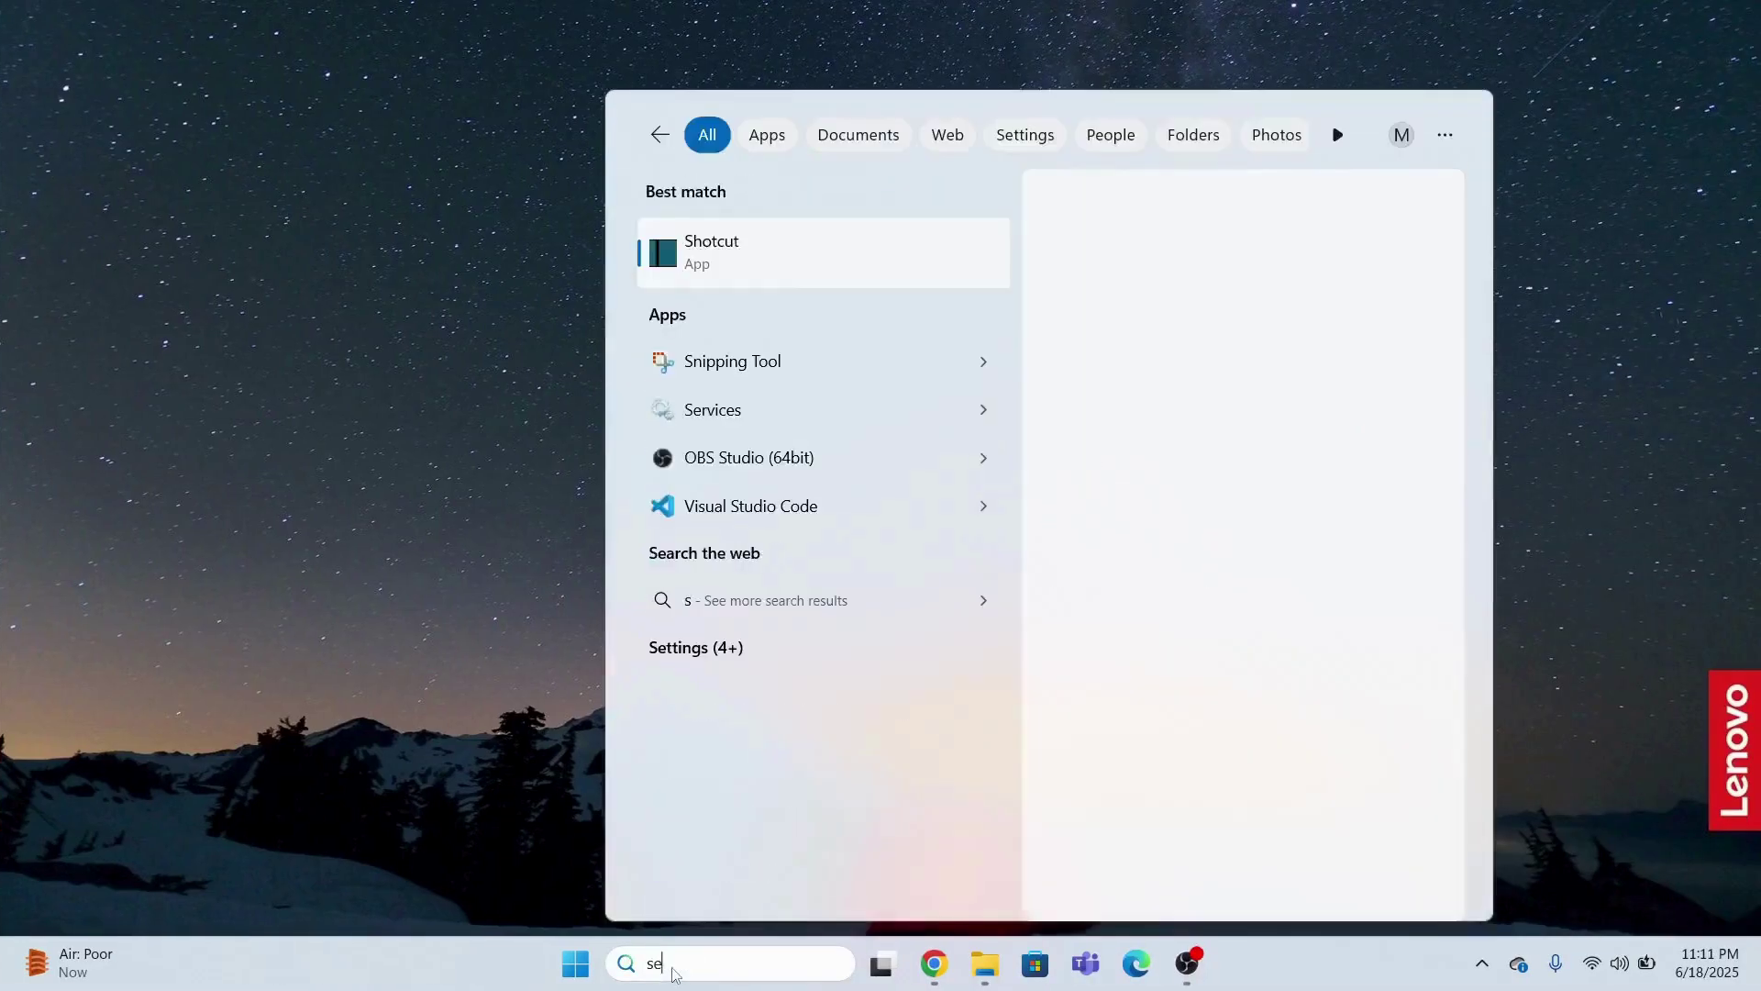
{"action": "type", "text": "es"}
{"action": "left_click", "coordinate": [723, 334]}
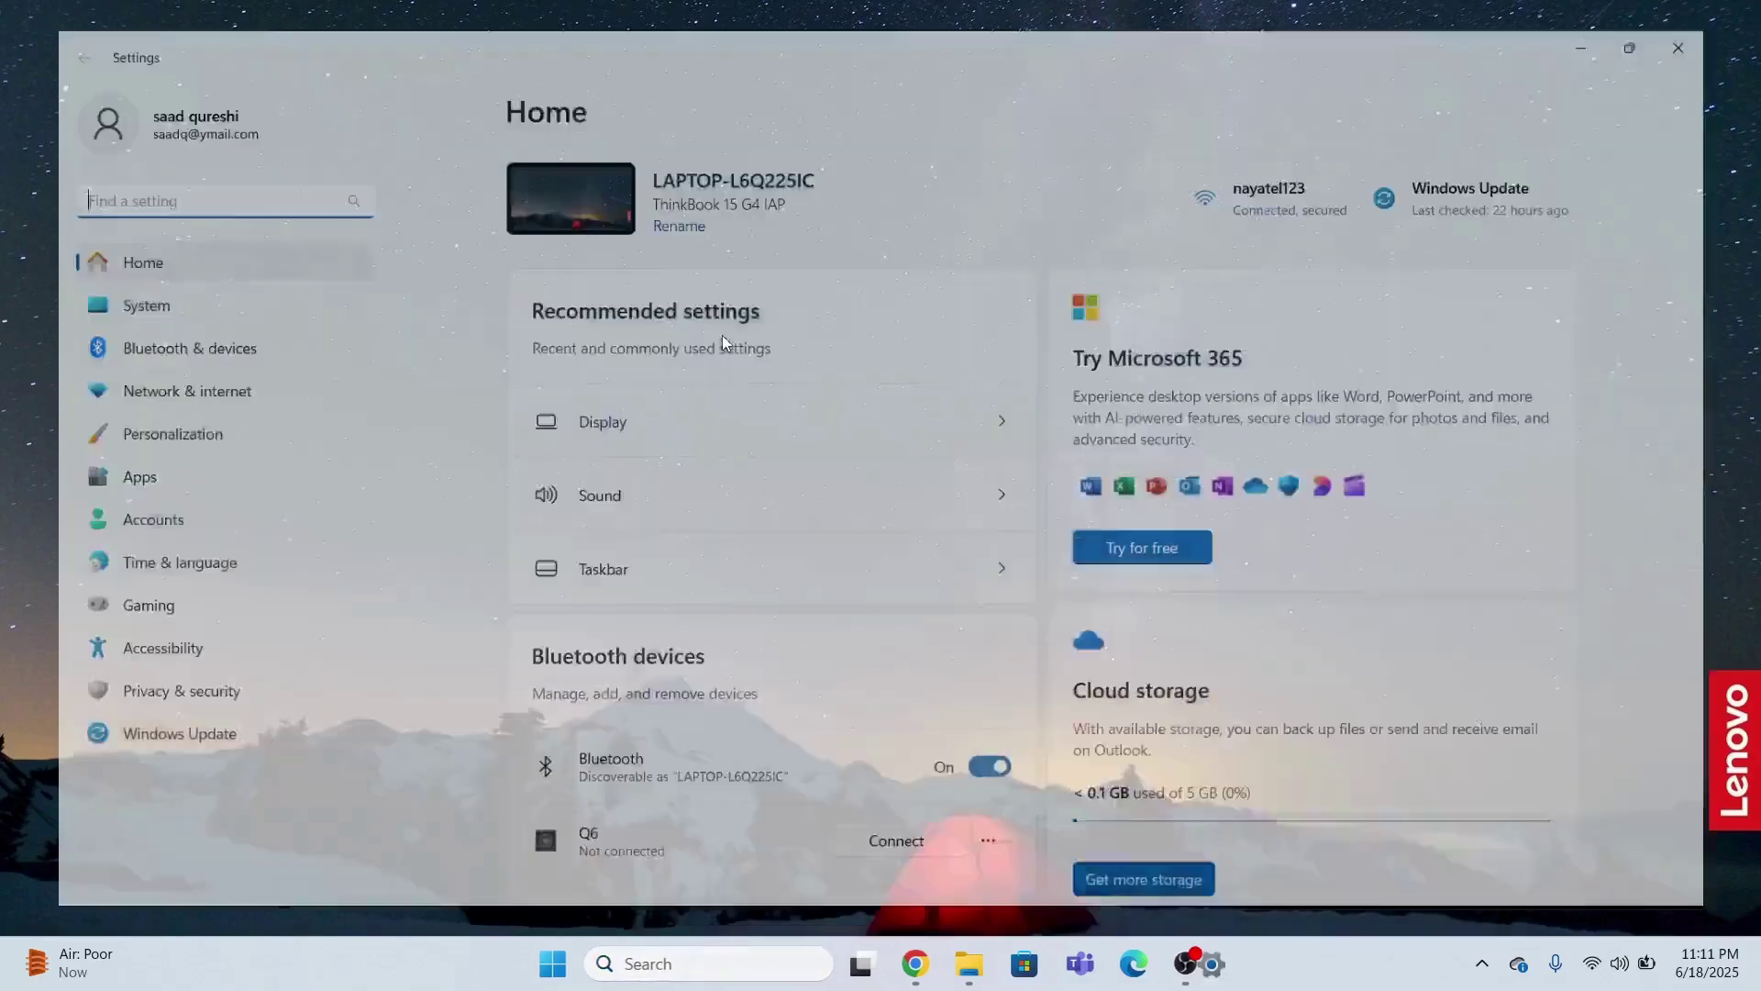
Step: Go to Accounts > Sign-in options and expand Fingerprint recognition (Windows Hello)
{"action": "left_click", "coordinate": [91, 530]}
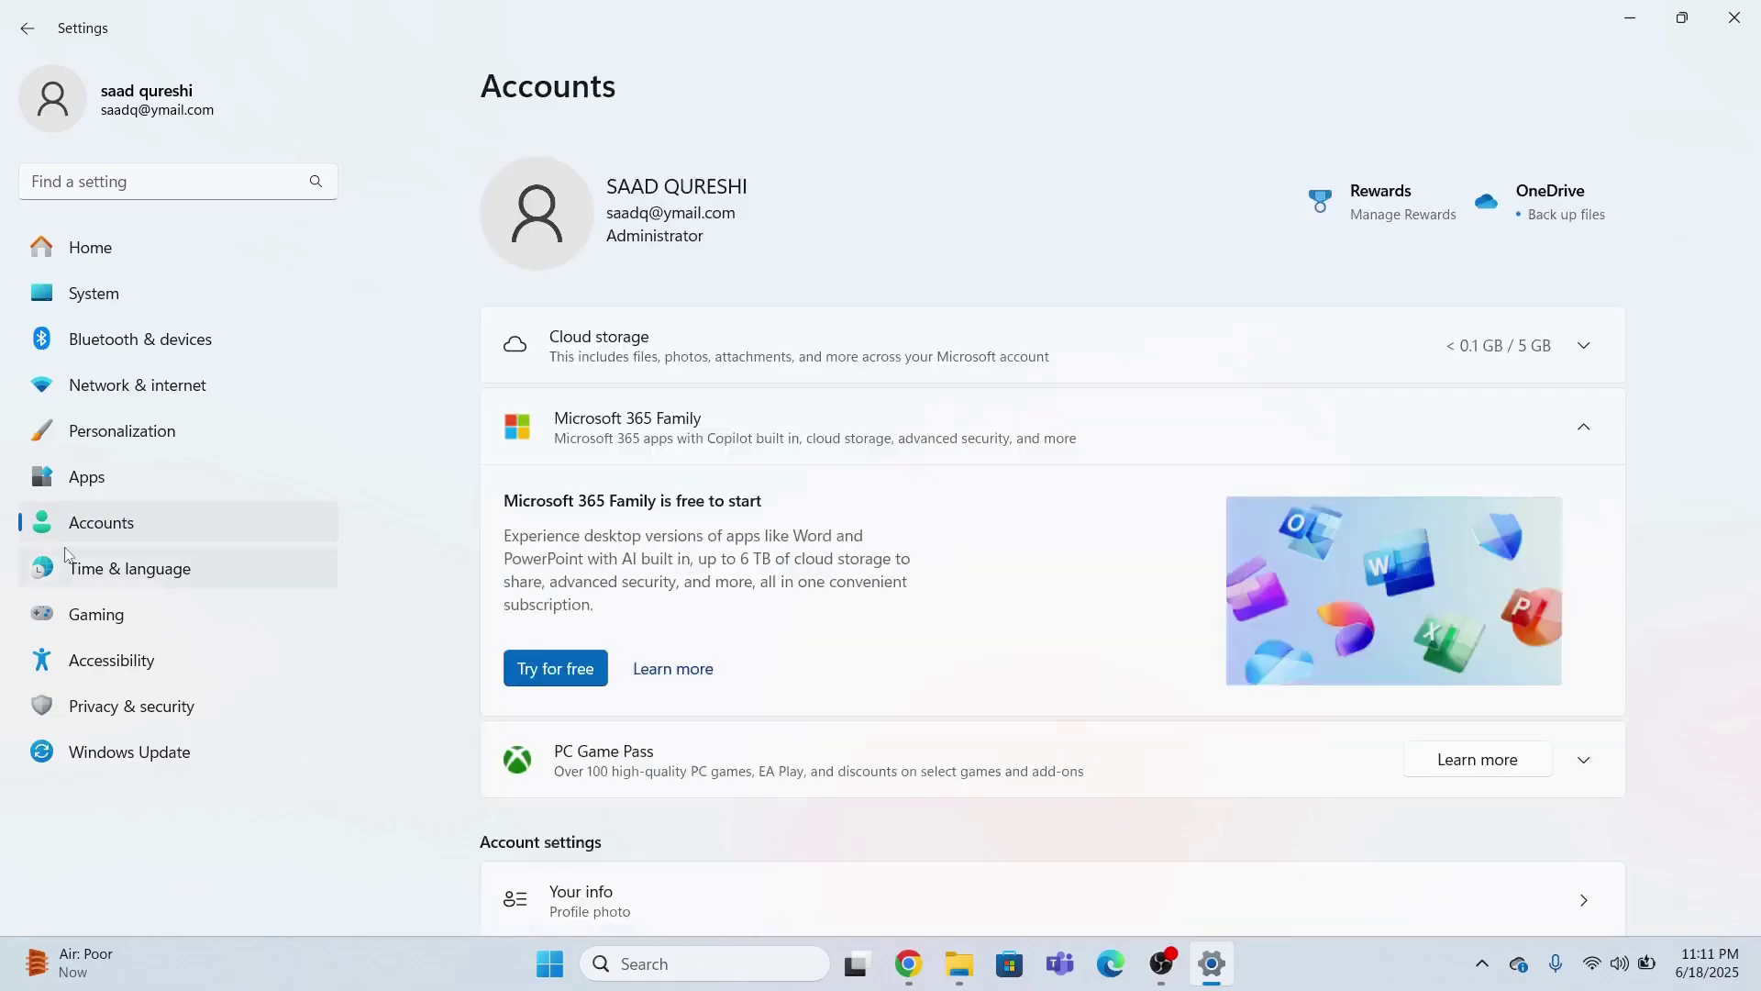
{"action": "scroll", "coordinate": [1112, 499], "scroll_direction": "down", "scroll_amount": 5}
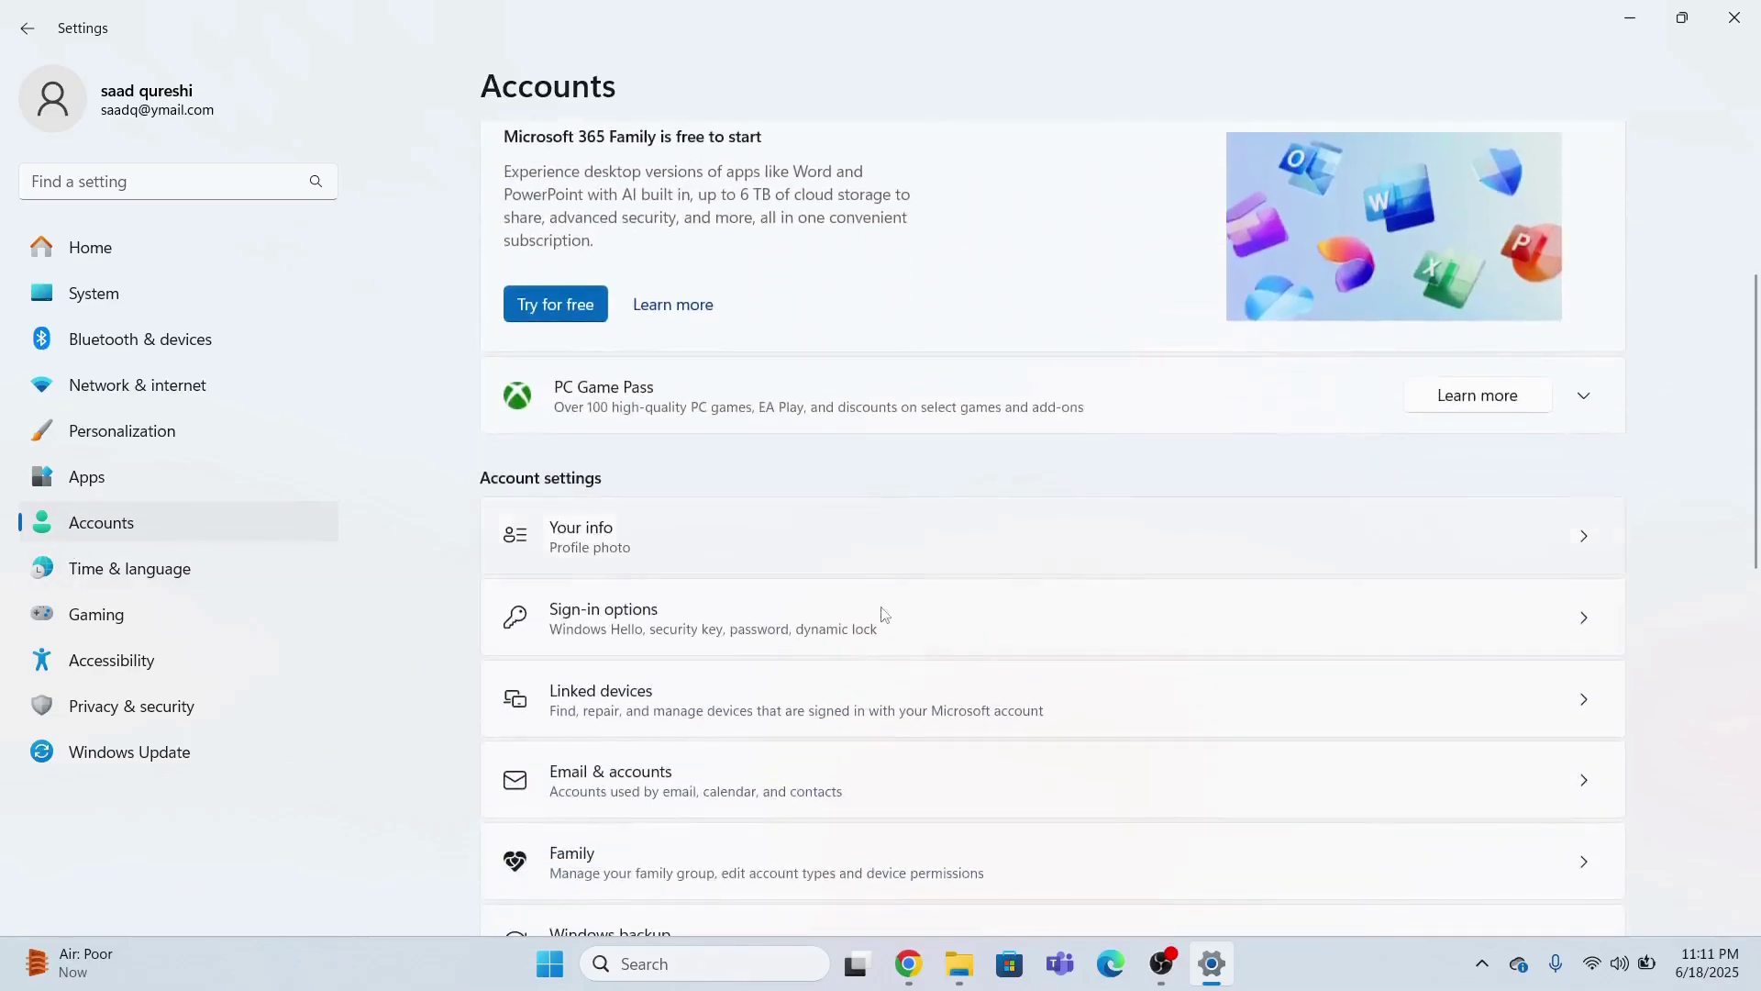
{"action": "left_click", "coordinate": [1579, 629]}
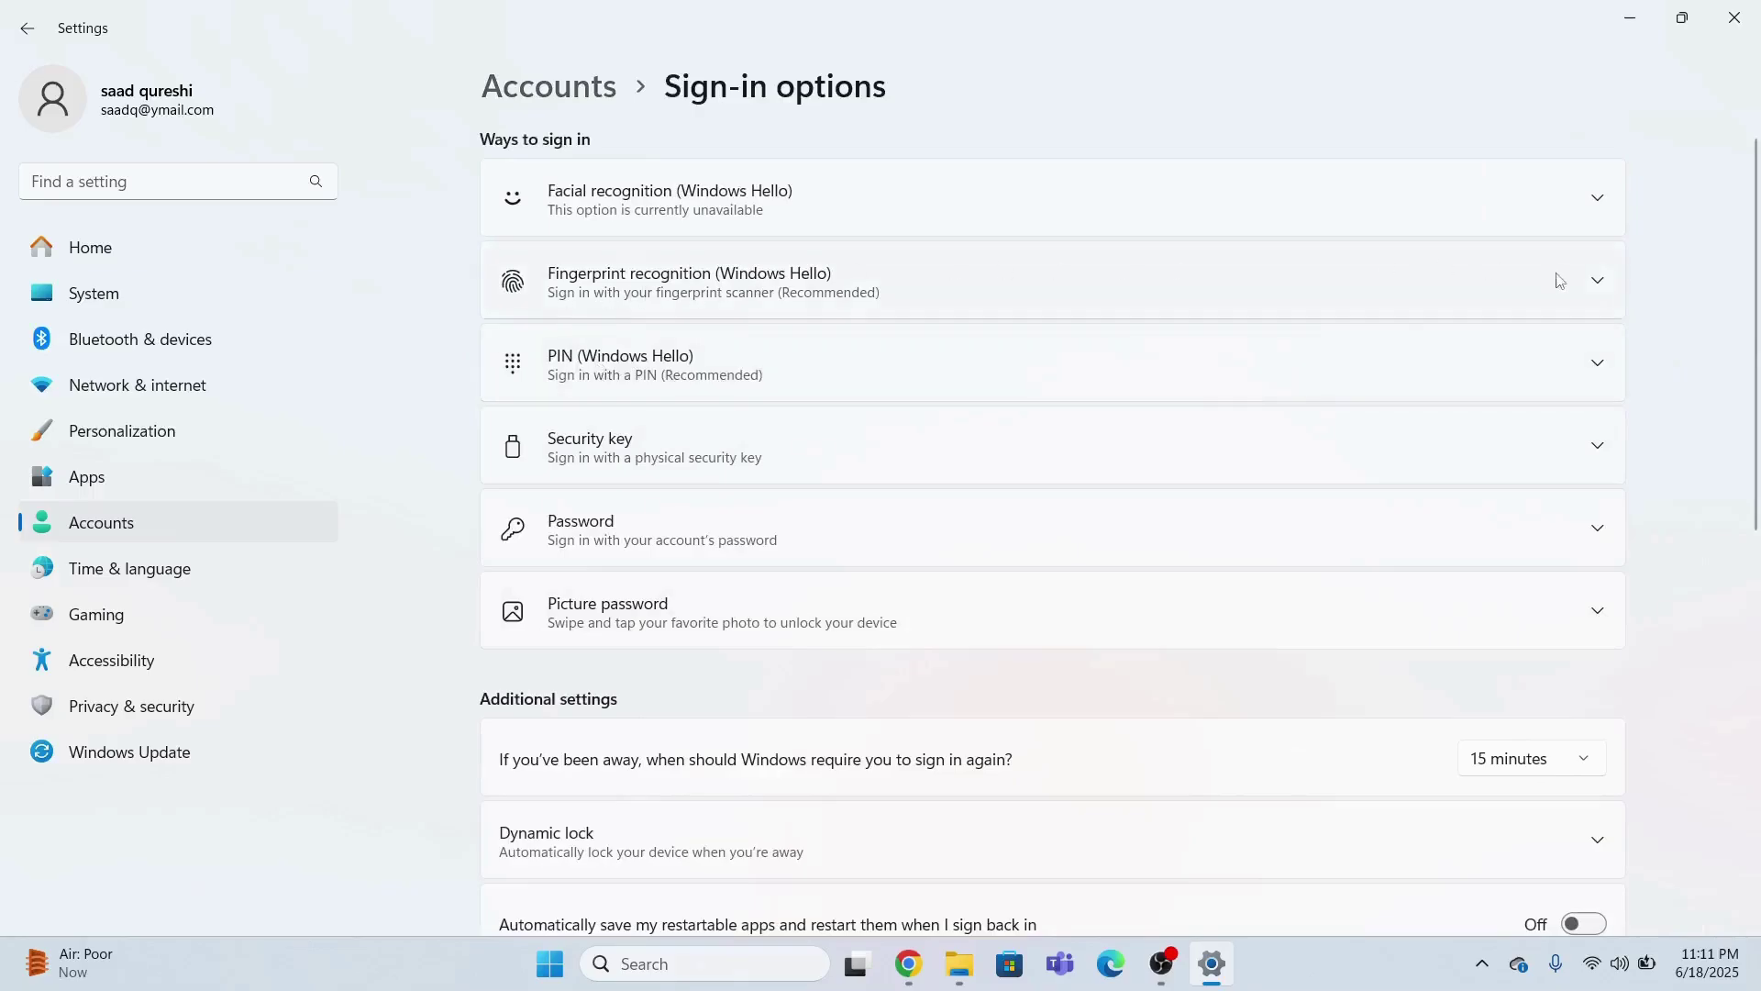
{"action": "left_click", "coordinate": [1612, 283]}
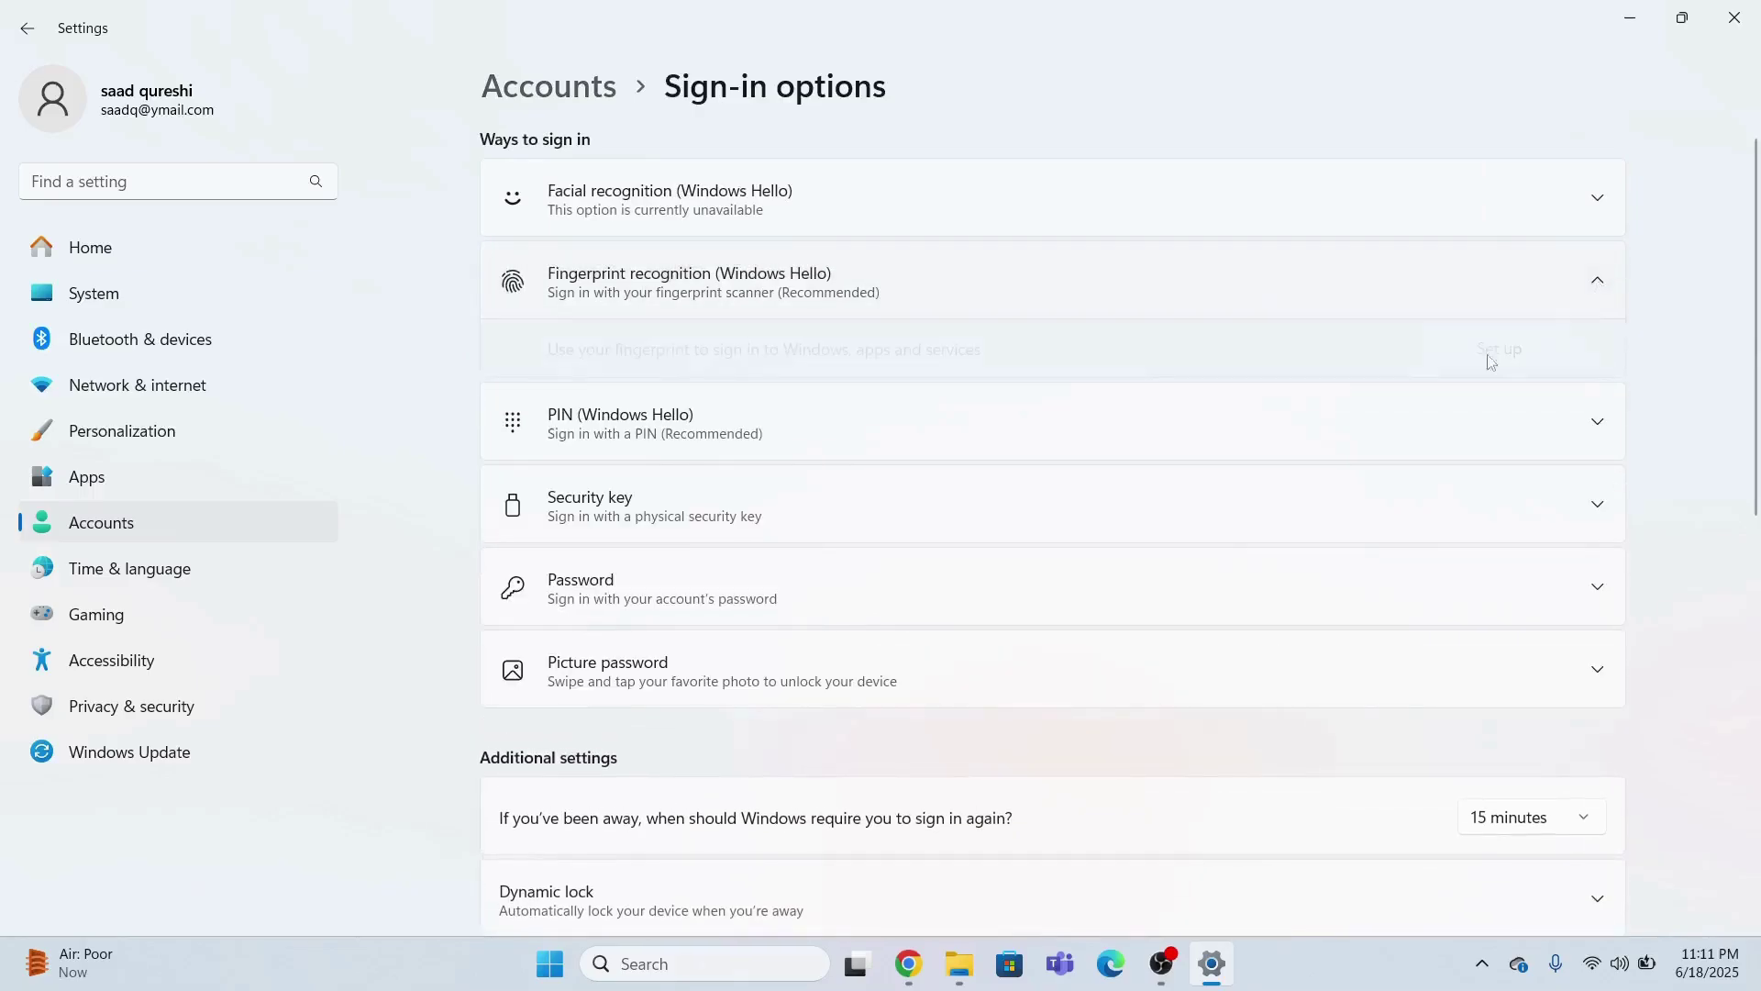
Step: Start Windows Hello fingerprint enrollment up to the sensor prompt, then cancel it and close Settings
{"action": "left_click", "coordinate": [1502, 349]}
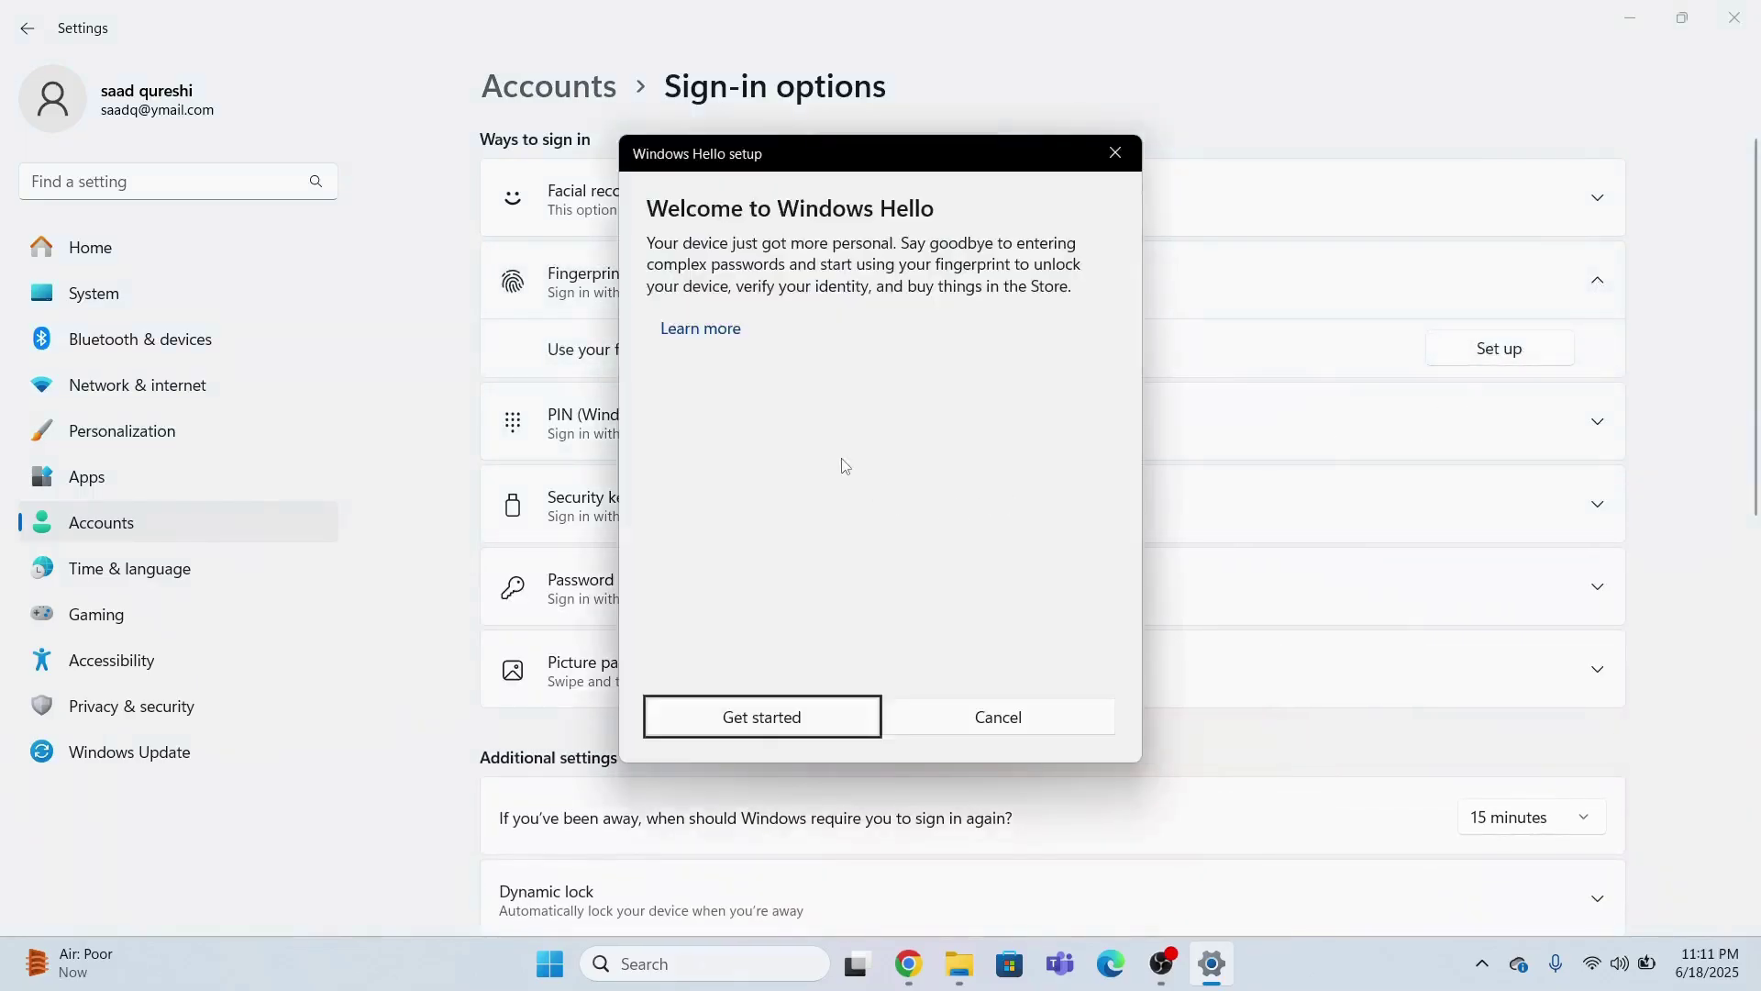
{"action": "left_click", "coordinate": [764, 739]}
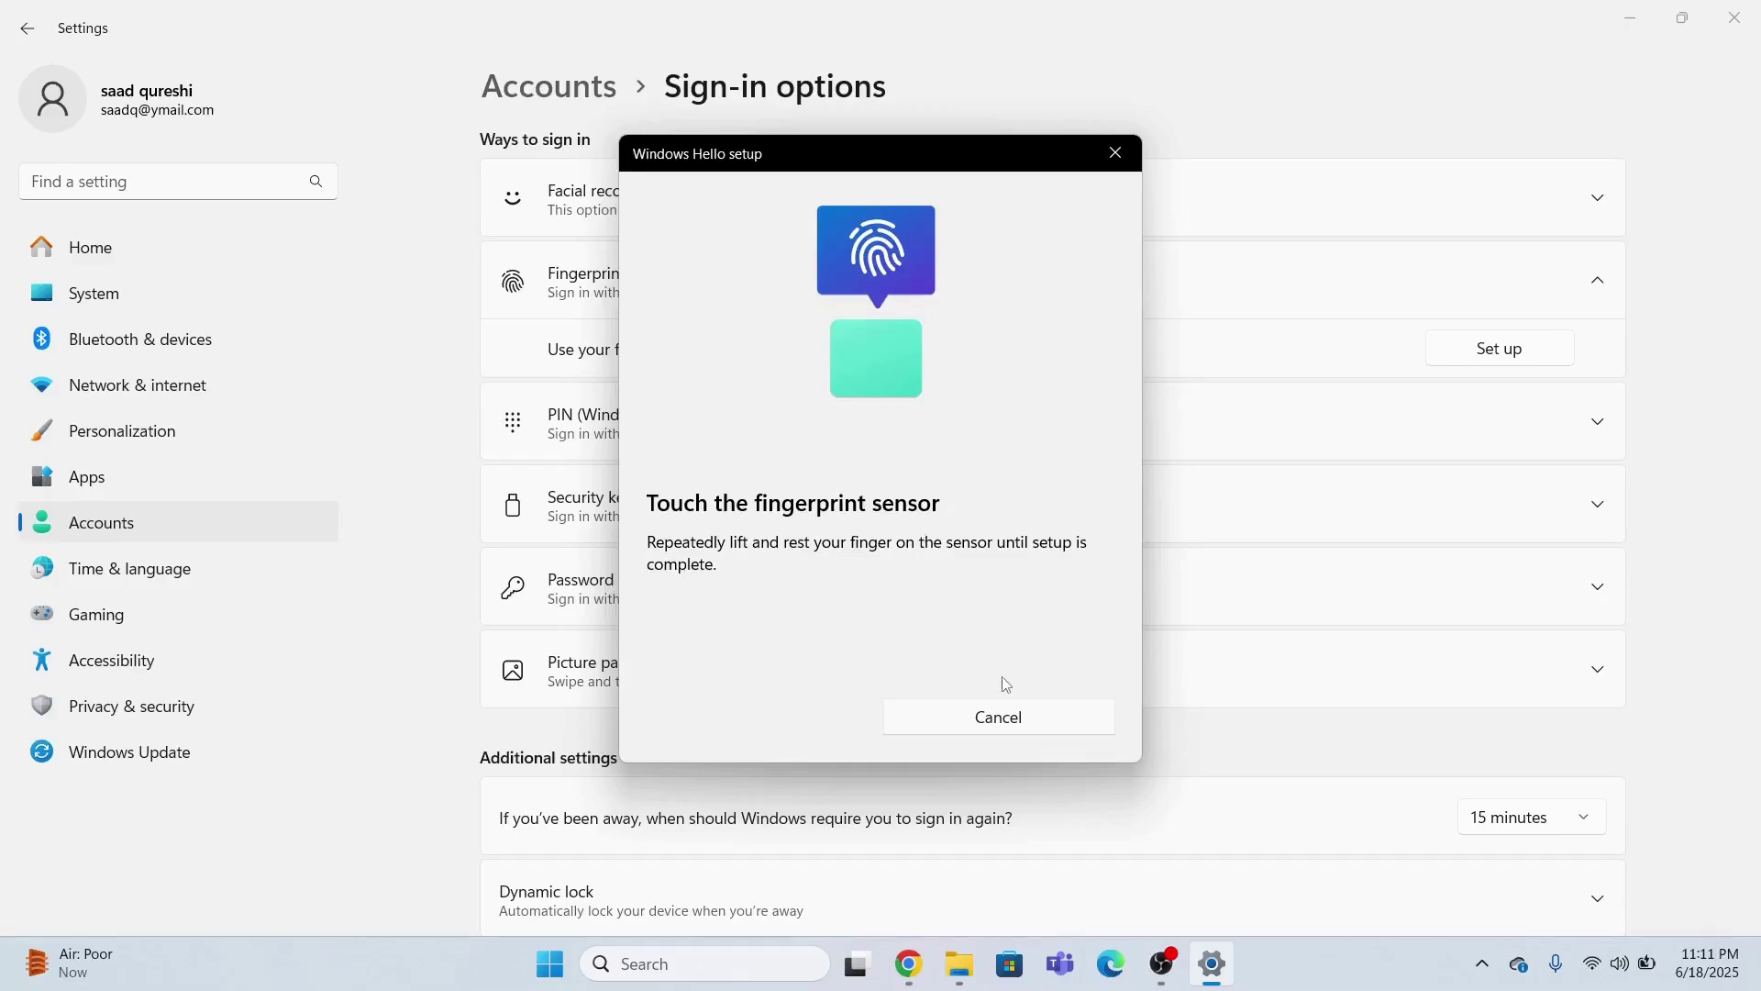
{"action": "left_click", "coordinate": [1002, 725]}
{"action": "left_click", "coordinate": [1756, 13]}
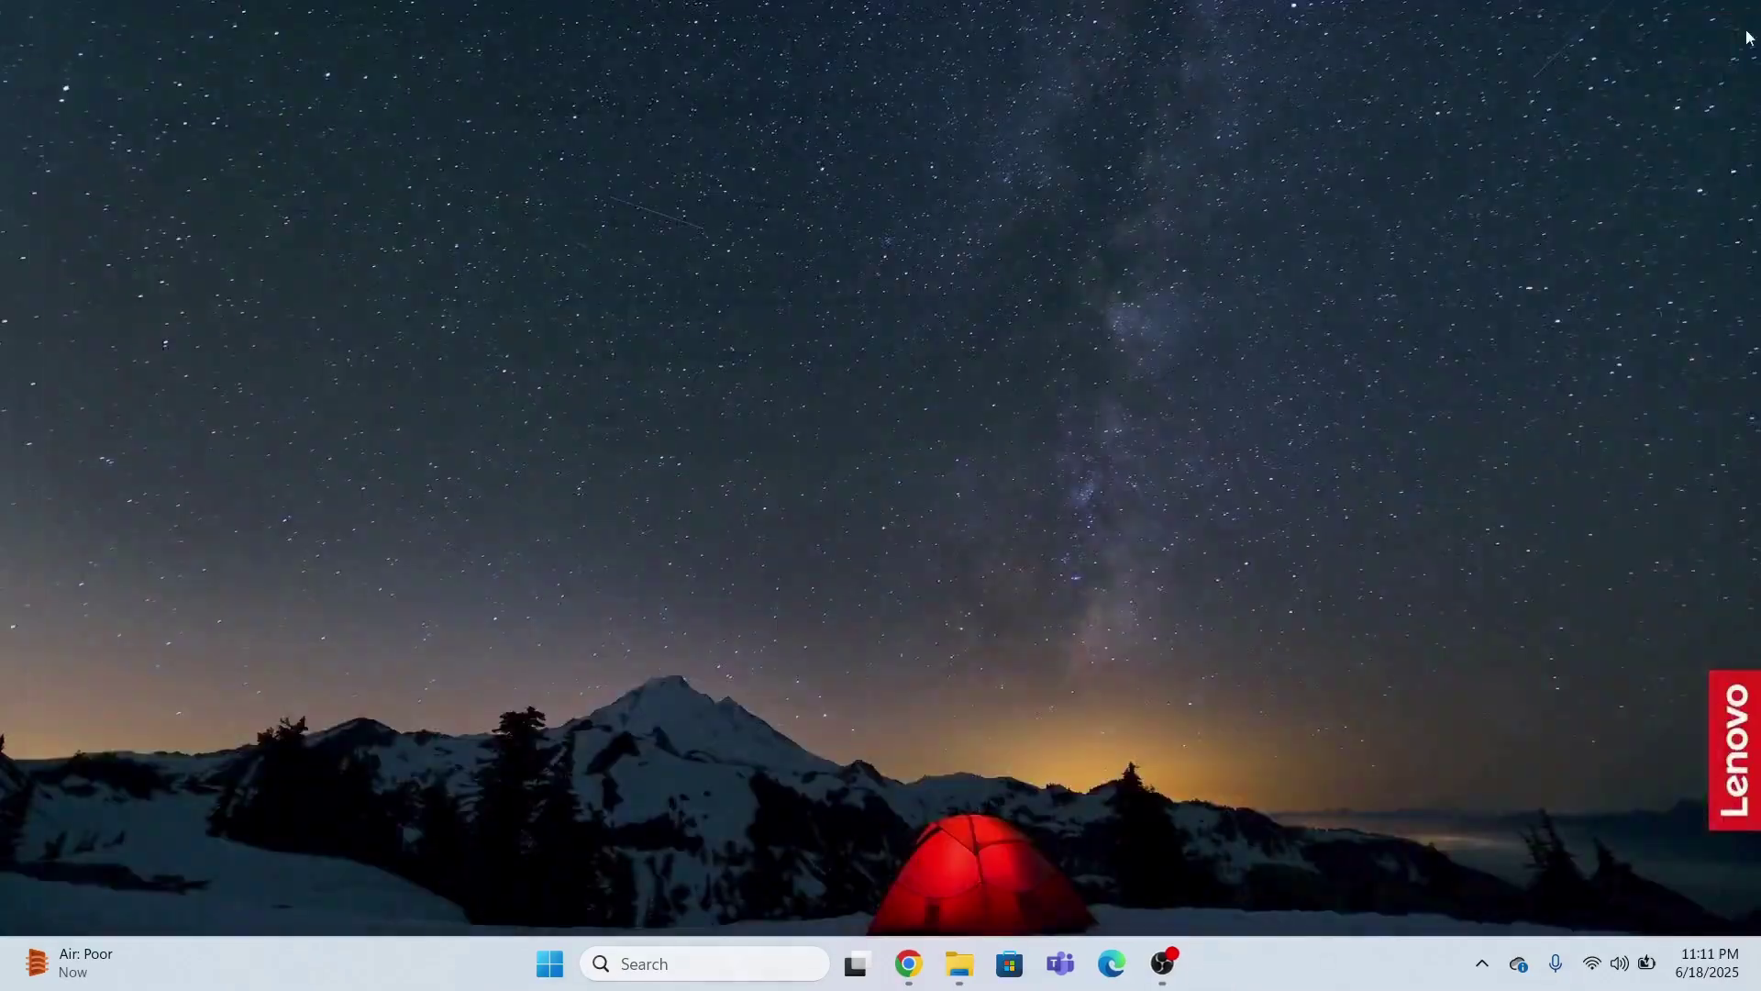